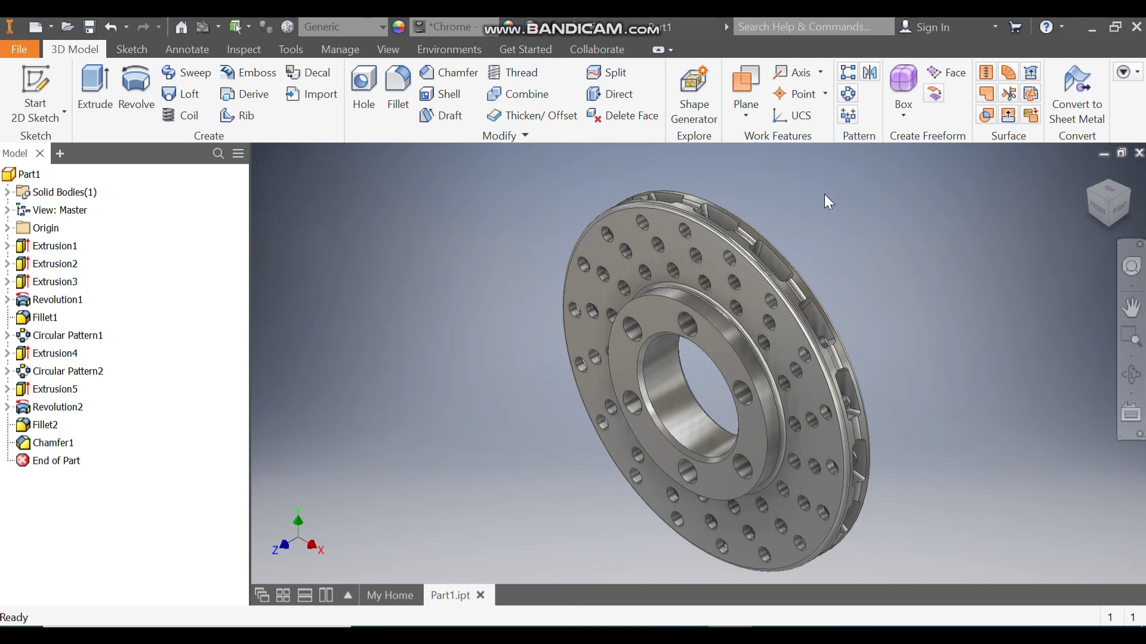
Create a new part file from the metric Standard (mm).ipt template
{"action": "left_click", "coordinate": [28, 175]}
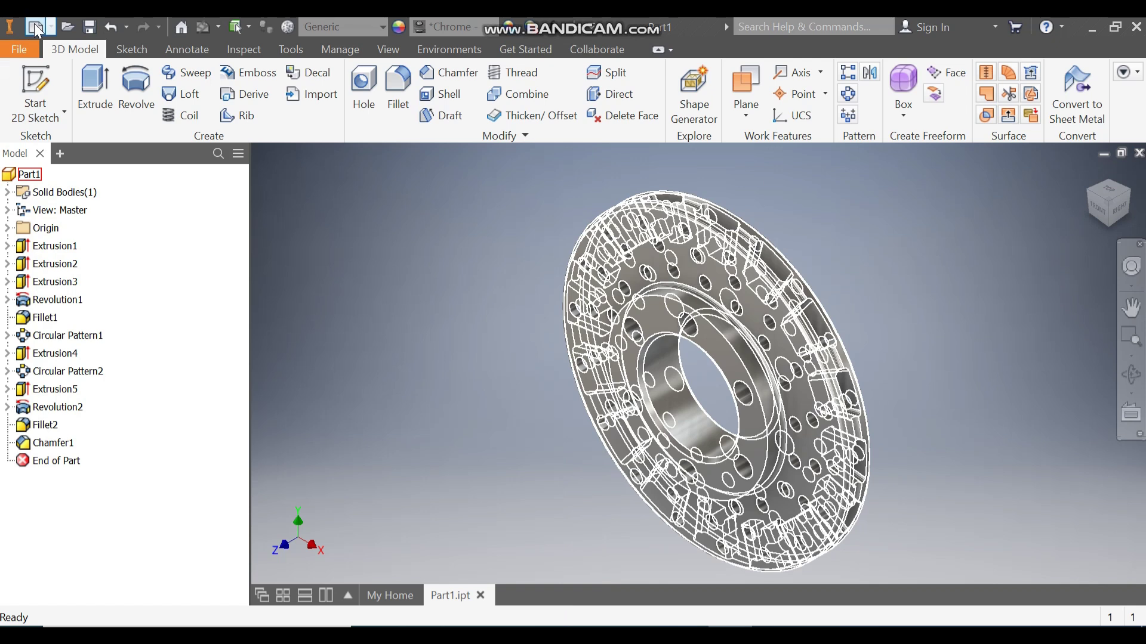
{"action": "left_click", "coordinate": [36, 28]}
{"action": "left_click", "coordinate": [548, 122]}
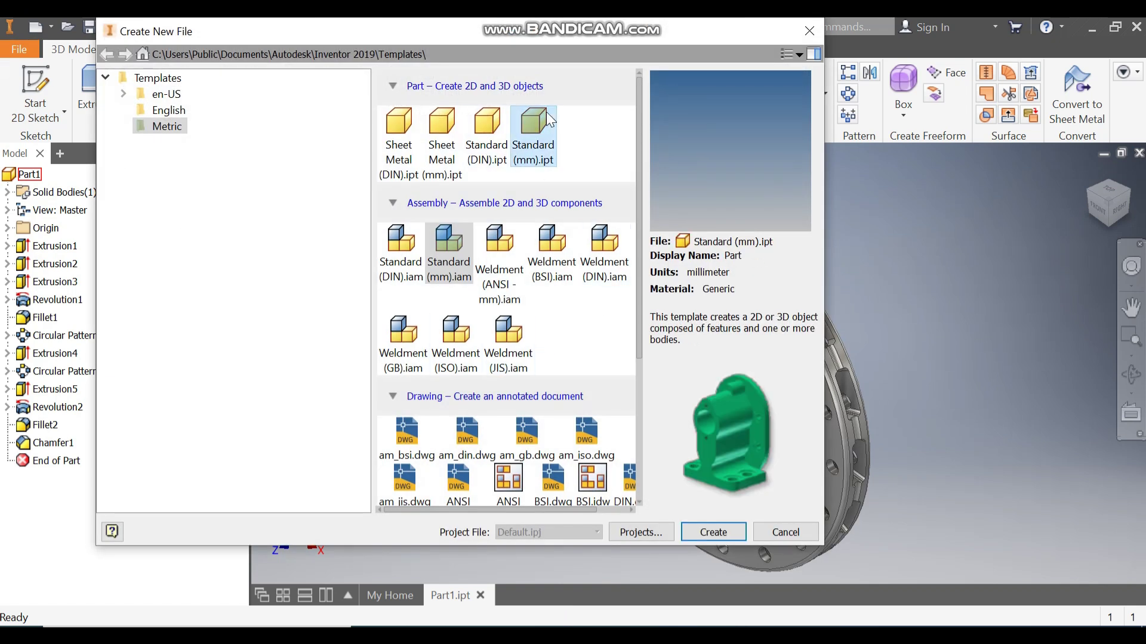
{"action": "left_click", "coordinate": [729, 534]}
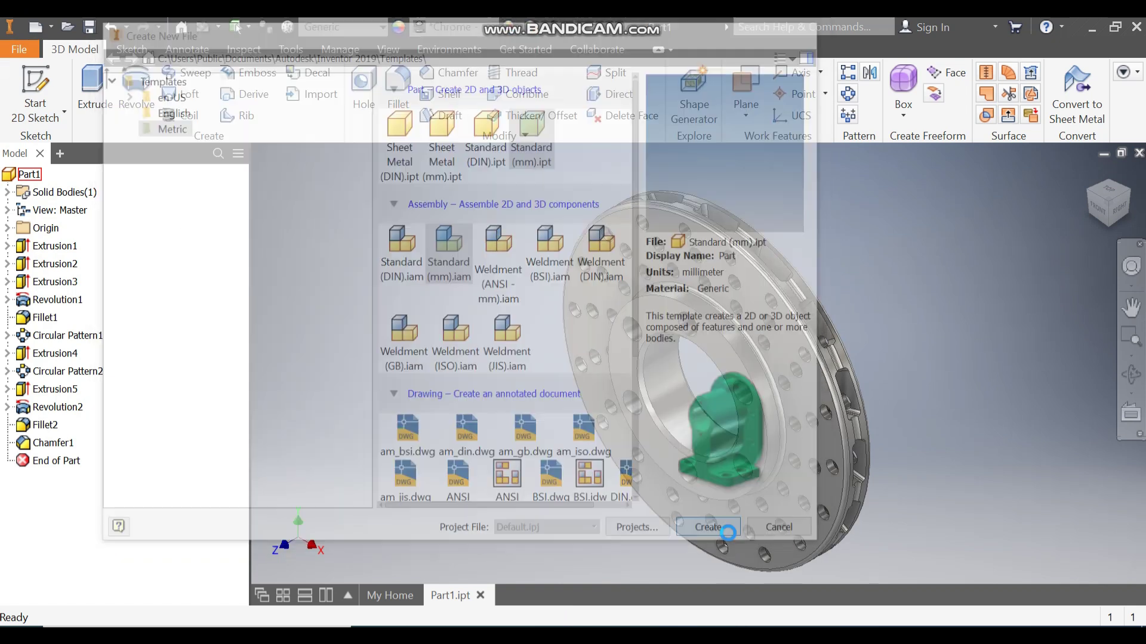
Start a sketch on the XY plane and draw a 60 mm diameter circle centred on the origin
{"action": "left_click", "coordinate": [31, 90]}
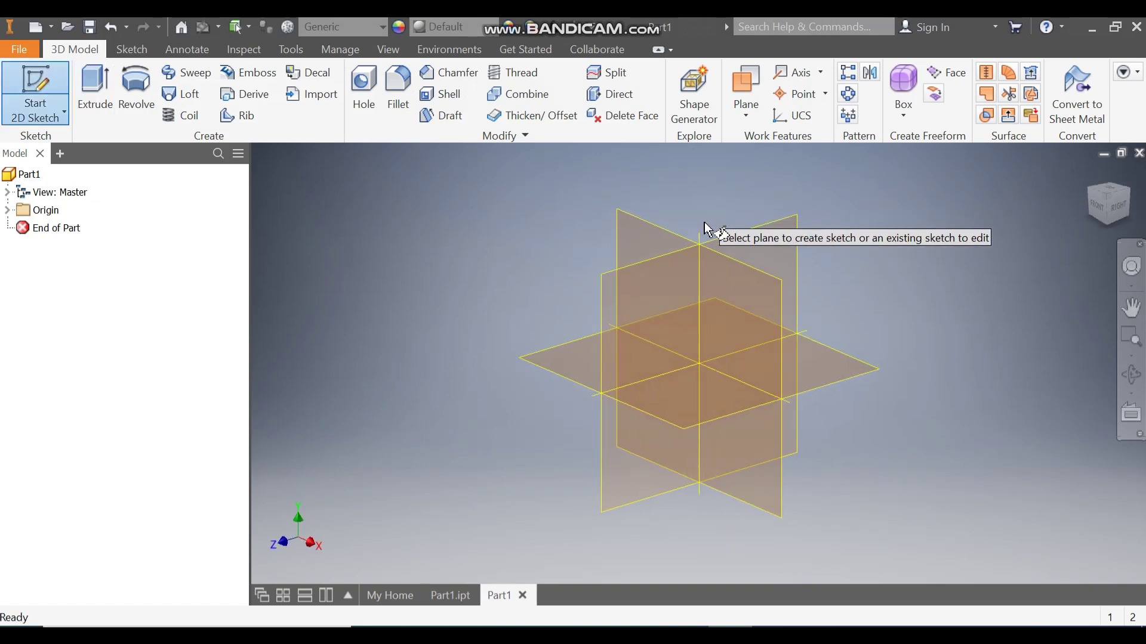
{"action": "left_click", "coordinate": [651, 237]}
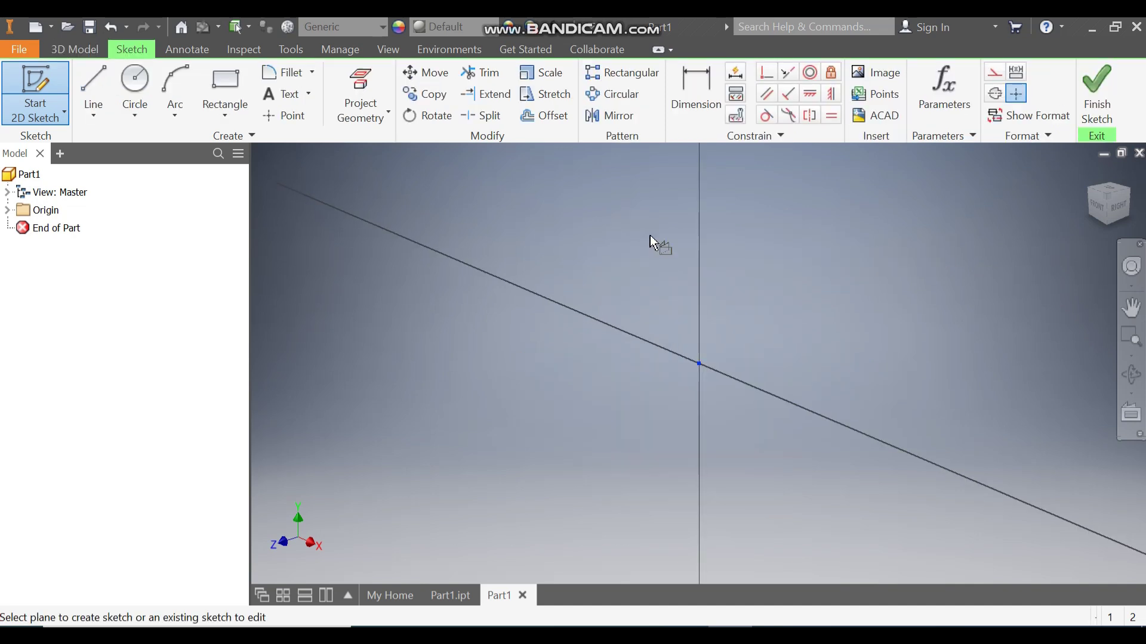
{"action": "left_click", "coordinate": [135, 83]}
{"action": "left_click", "coordinate": [699, 363]}
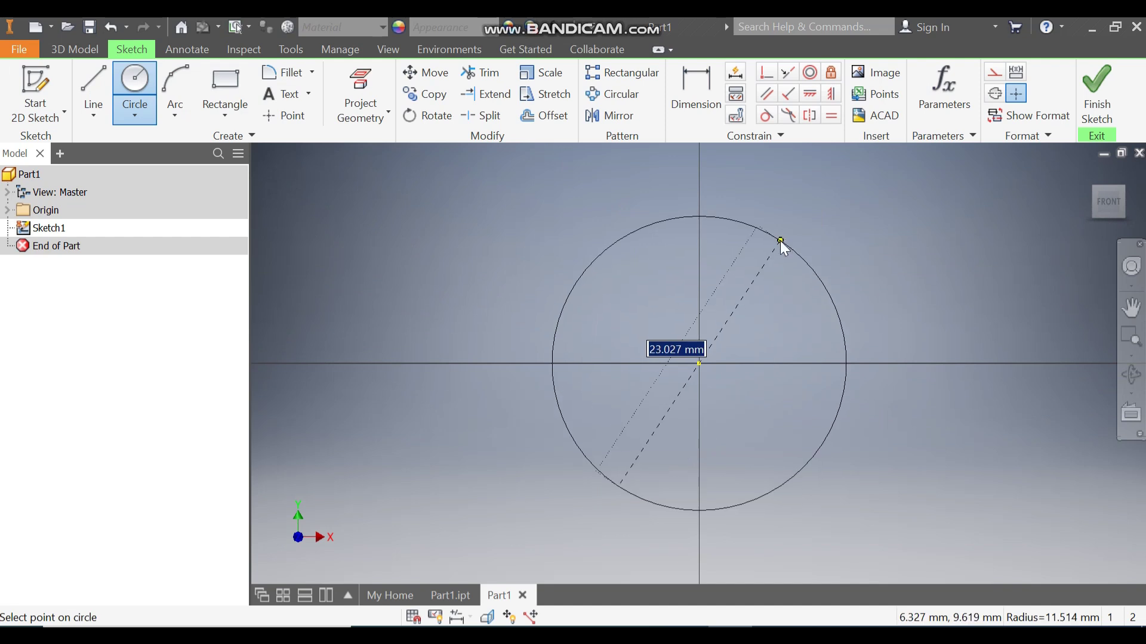
{"action": "type", "text": "60"}
{"action": "key", "text": "Return"}
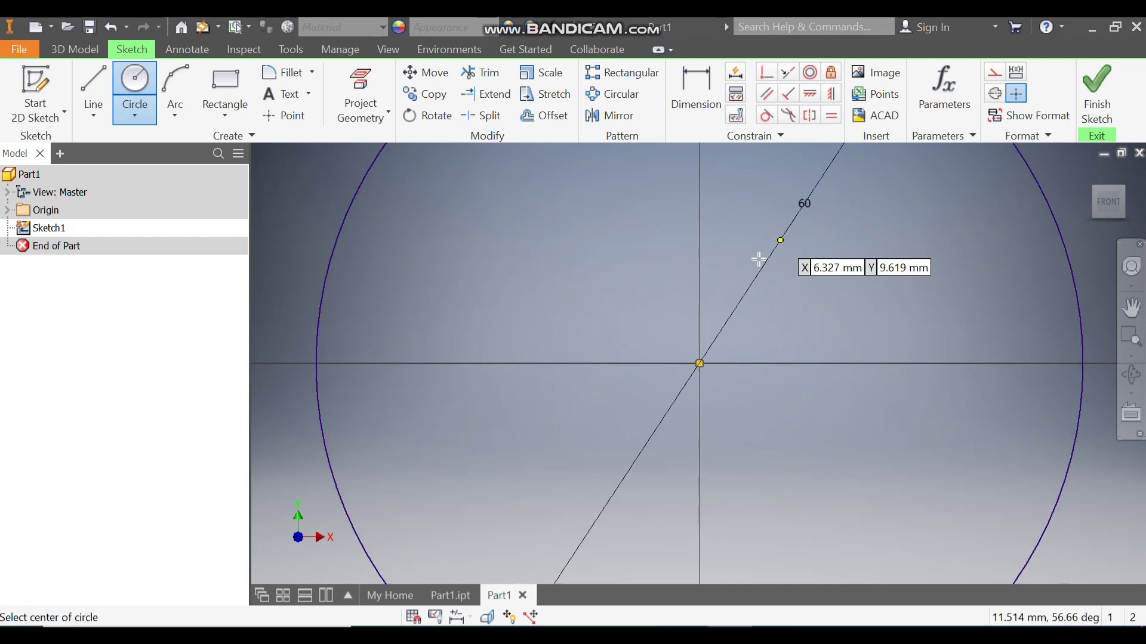
Add a concentric 180 mm diameter circle centred on the origin and finish the sketch
{"action": "scroll", "coordinate": [664, 331], "scroll_direction": "down", "scroll_amount": 3}
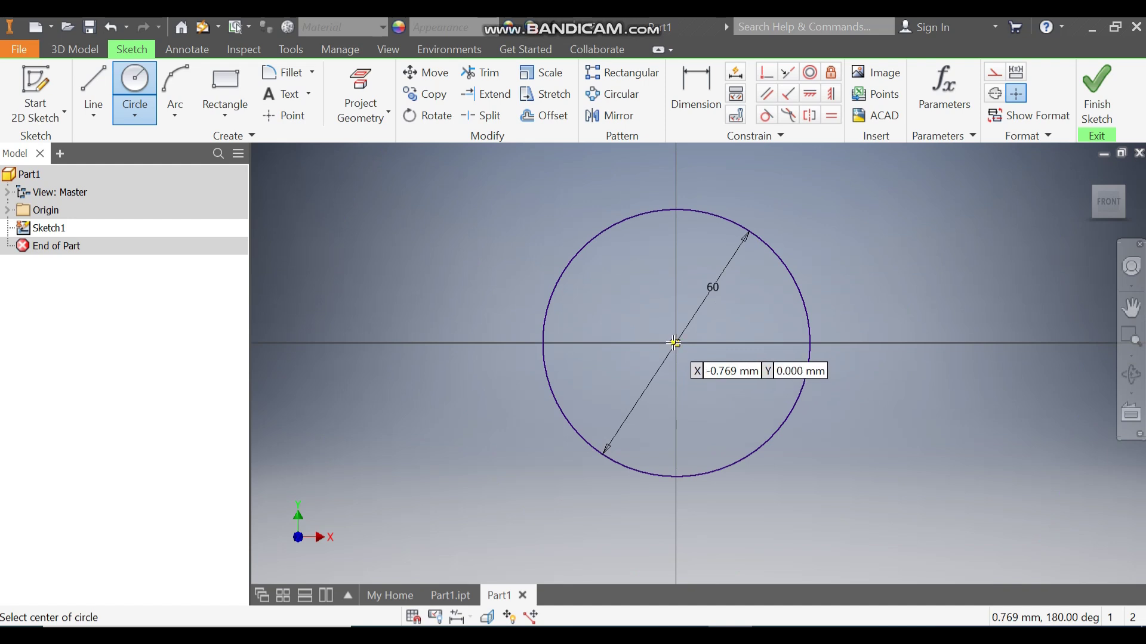
{"action": "left_click", "coordinate": [676, 344]}
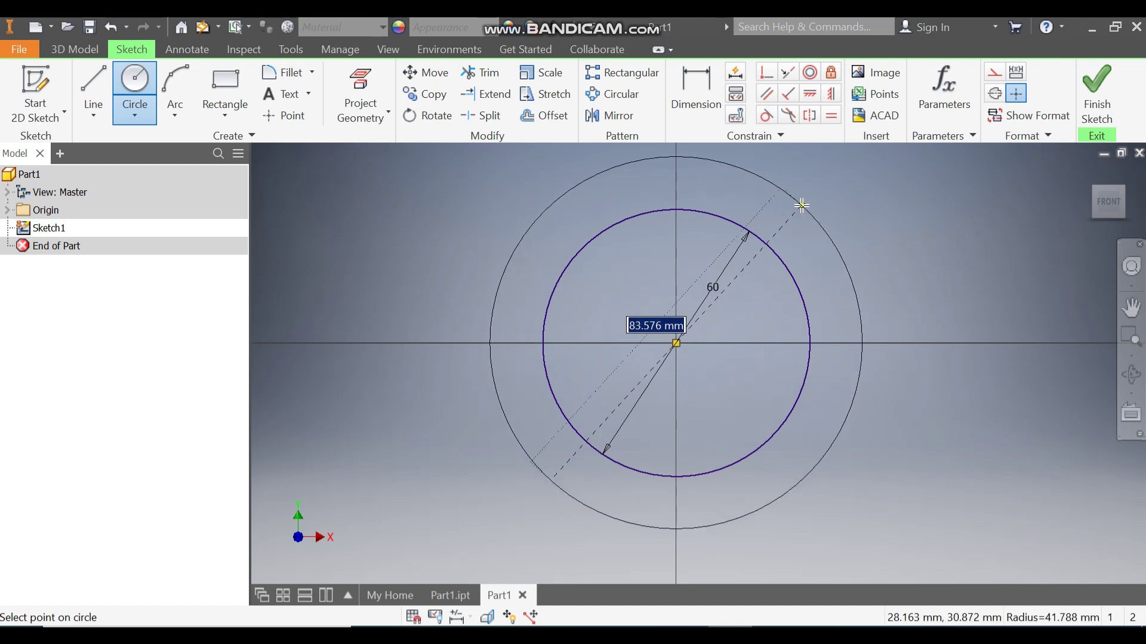
{"action": "type", "text": "180"}
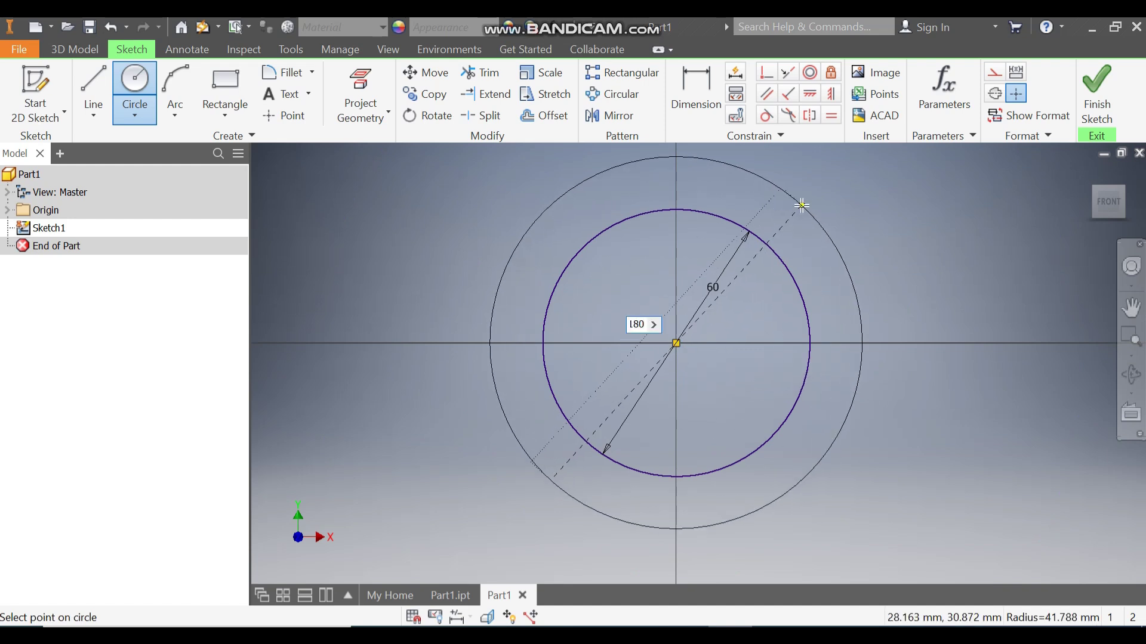
{"action": "key", "text": "Return"}
{"action": "scroll", "coordinate": [746, 317], "scroll_direction": "down", "scroll_amount": 3}
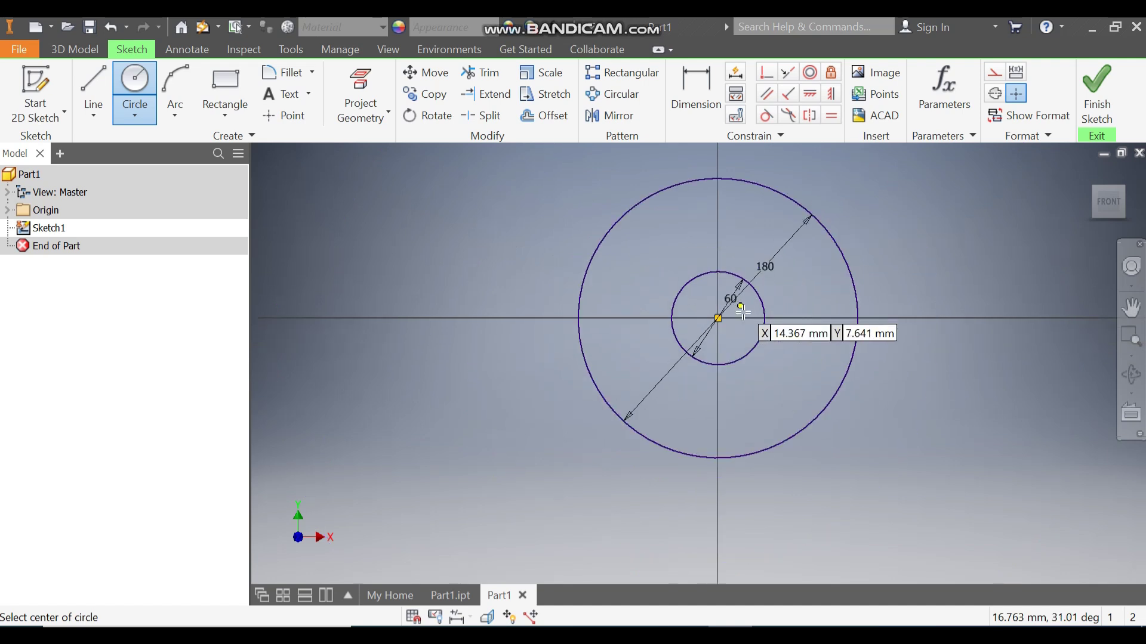
{"action": "left_click", "coordinate": [1097, 88]}
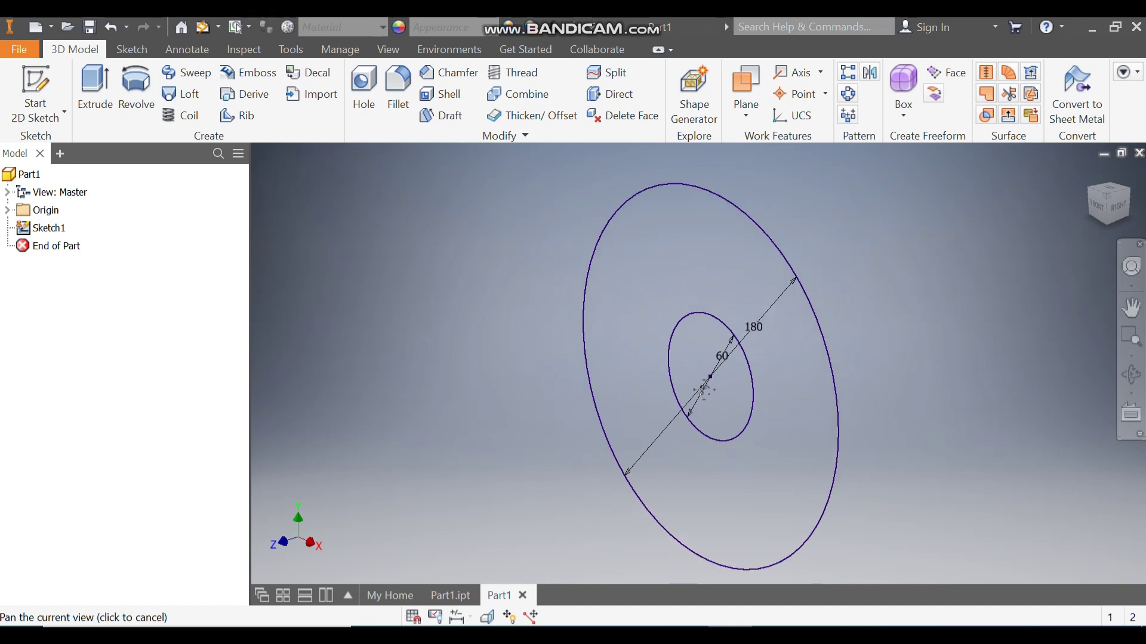
Extrude the ring between the 60 mm and 180 mm circles symmetrically to a total thickness of 16 mm
{"action": "left_click", "coordinate": [95, 84]}
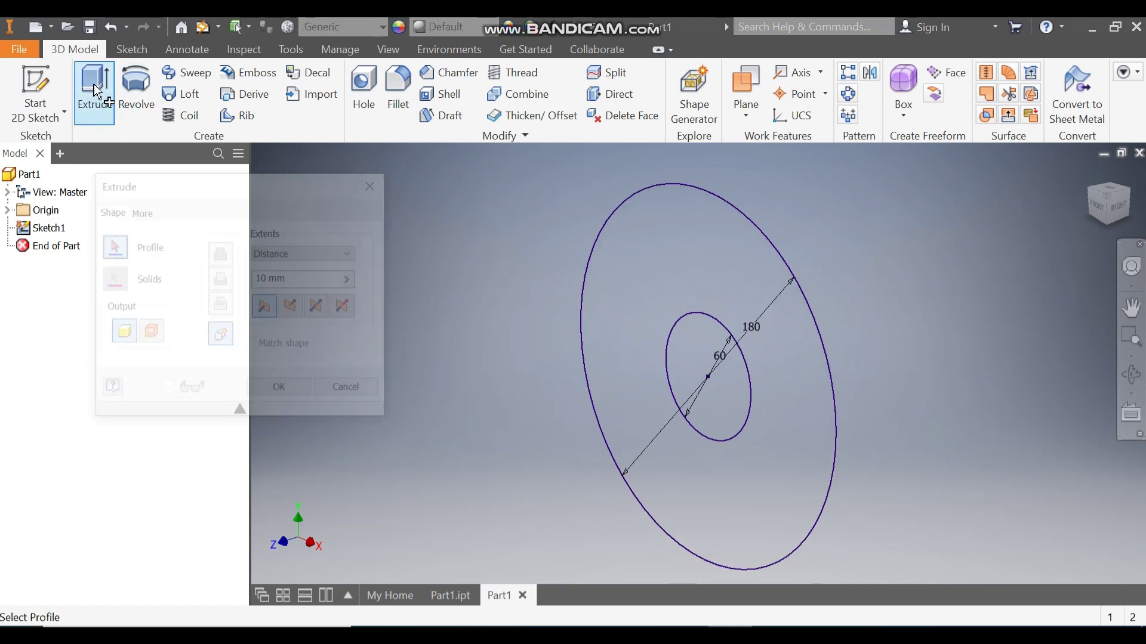
{"action": "left_click", "coordinate": [733, 245]}
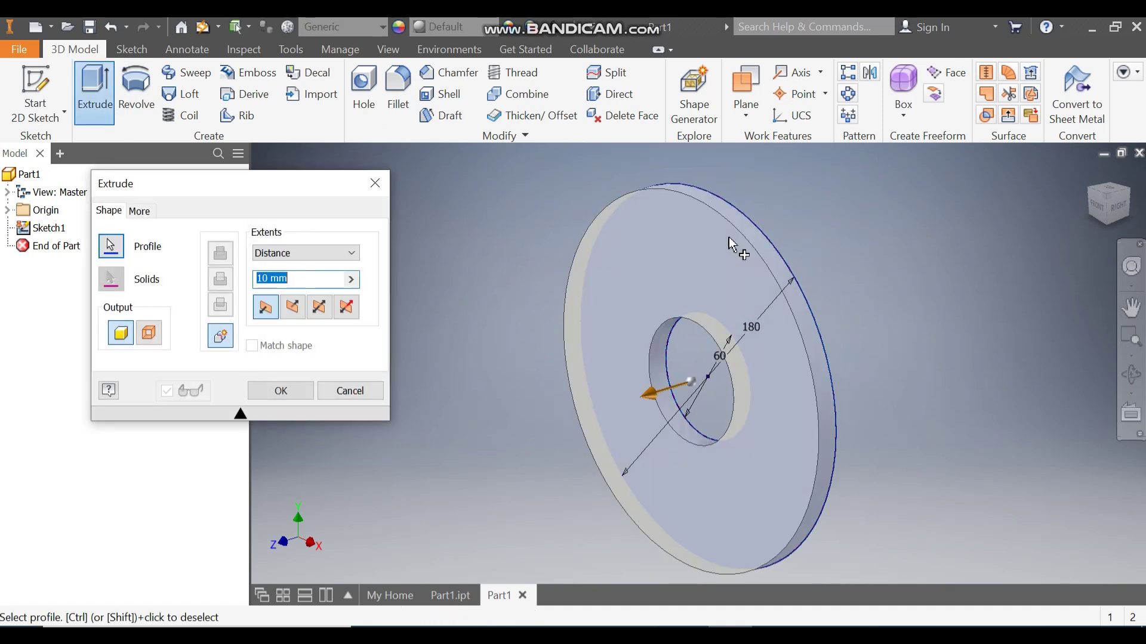
{"action": "left_click", "coordinate": [318, 311]}
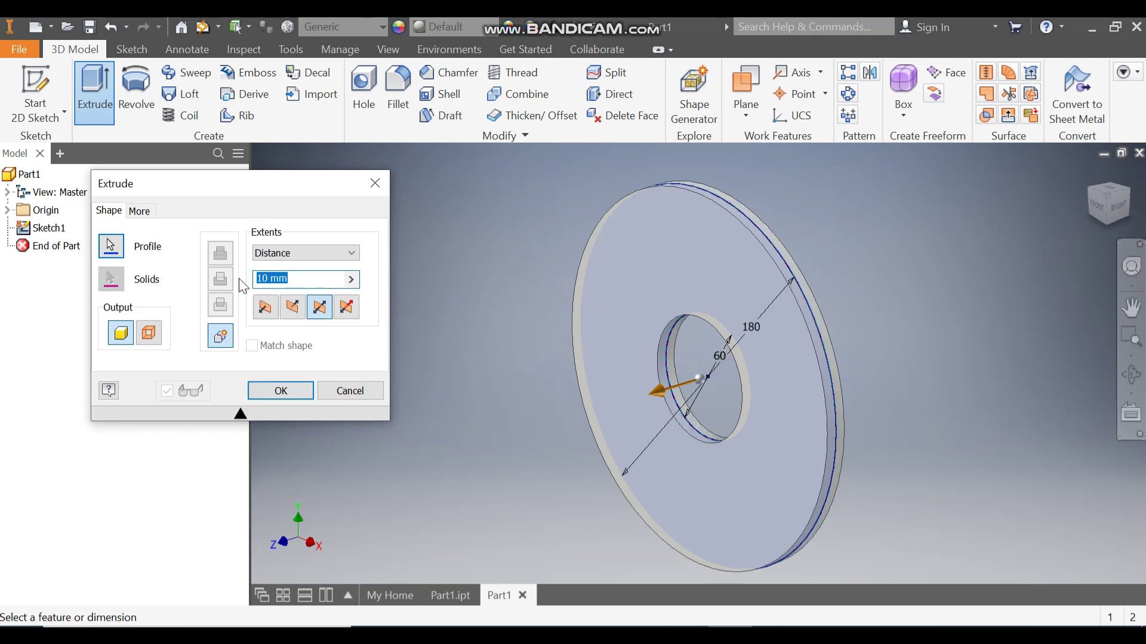
{"action": "type", "text": "16"}
{"action": "left_click", "coordinate": [289, 391]}
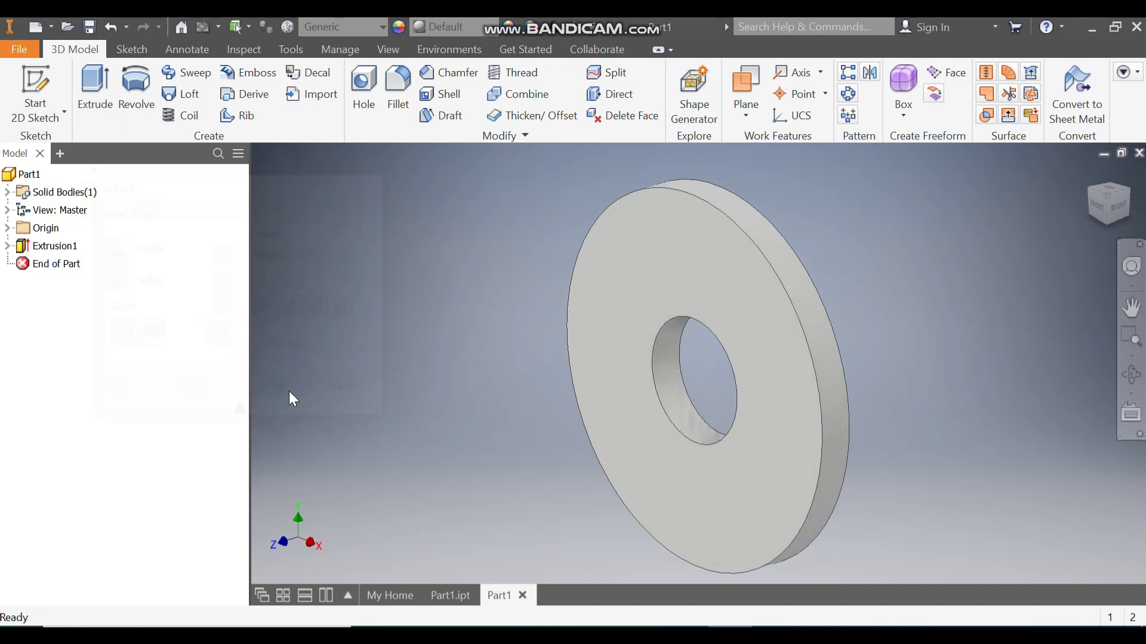
Start a sketch on the disc's front face and draw a 100 mm diameter circle centred on the origin
{"action": "left_click", "coordinate": [709, 273]}
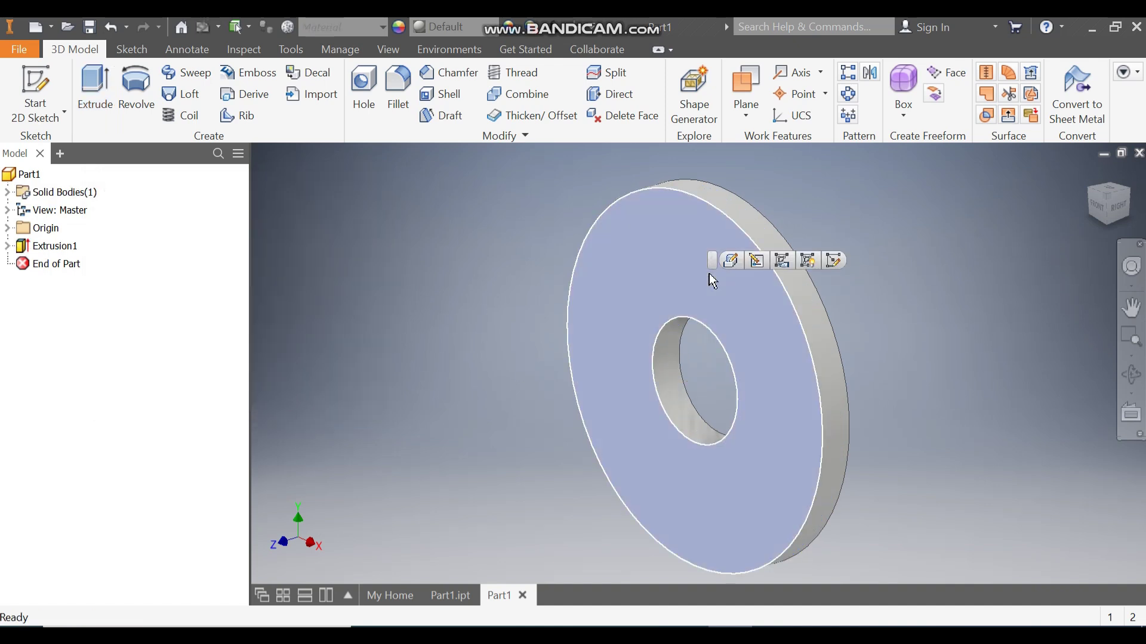
{"action": "left_click", "coordinate": [834, 262]}
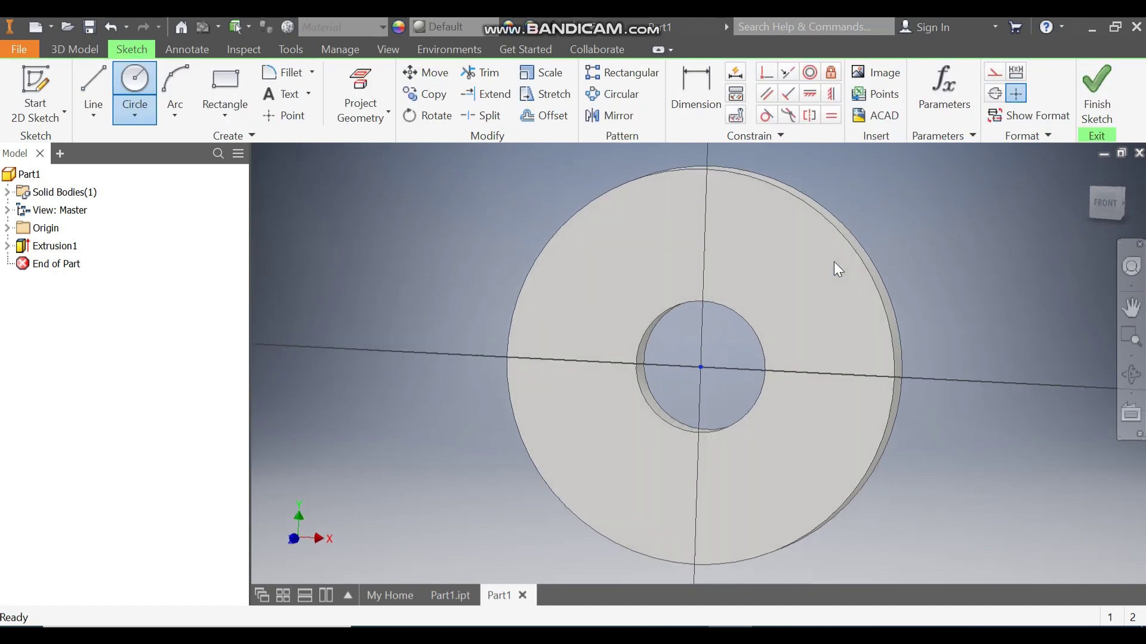
{"action": "left_click", "coordinate": [131, 82]}
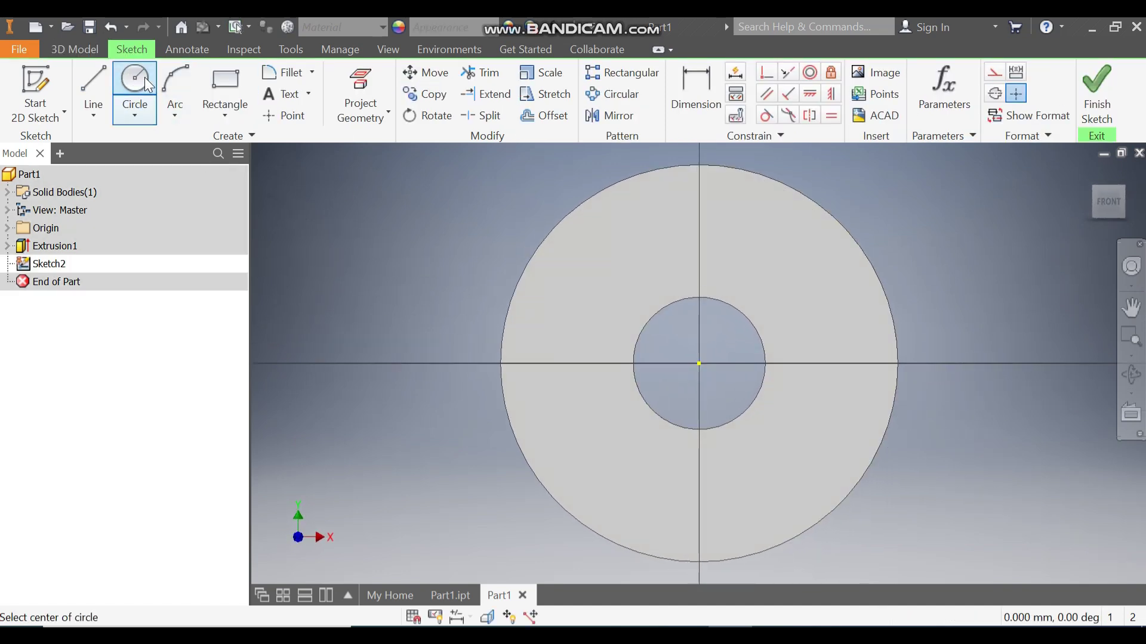
{"action": "left_click", "coordinate": [700, 364]}
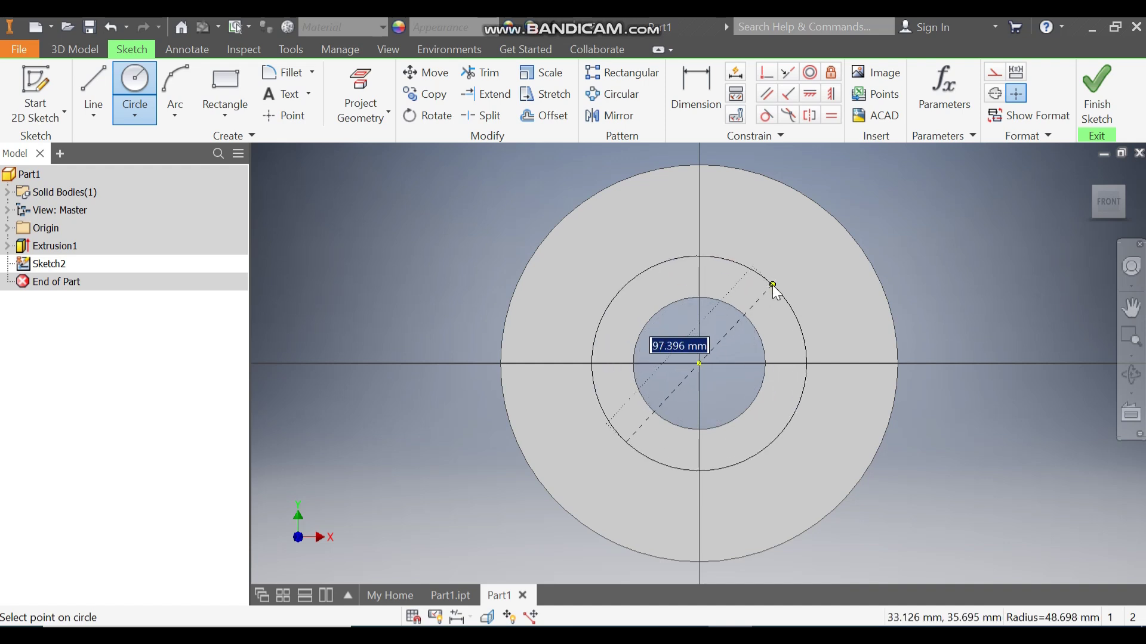
{"action": "type", "text": "100"}
{"action": "key", "text": "Return"}
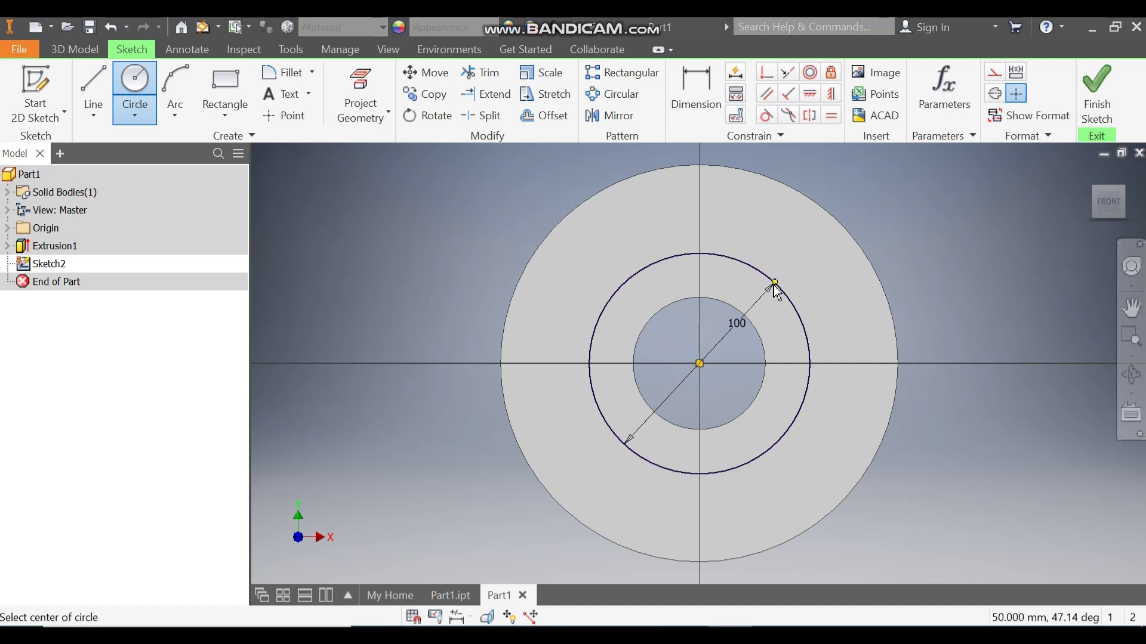
{"action": "key", "text": "Escape"}
Project the central hole's edge into the sketch and finish the sketch
{"action": "left_click", "coordinate": [716, 298]}
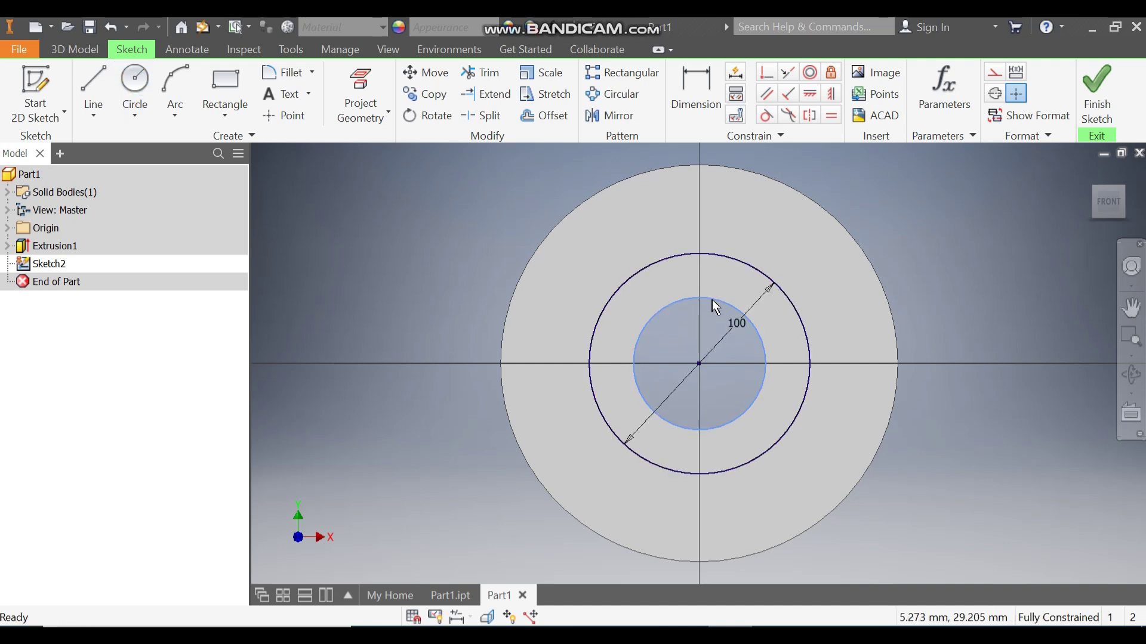
{"action": "left_click", "coordinate": [360, 87]}
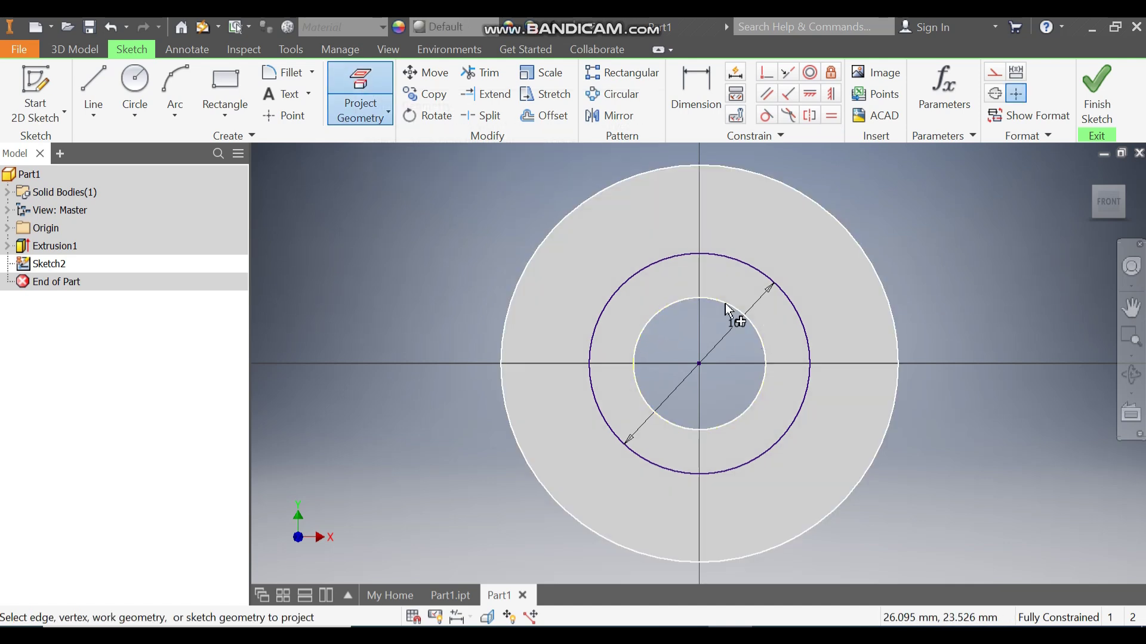
{"action": "left_click", "coordinate": [719, 378]}
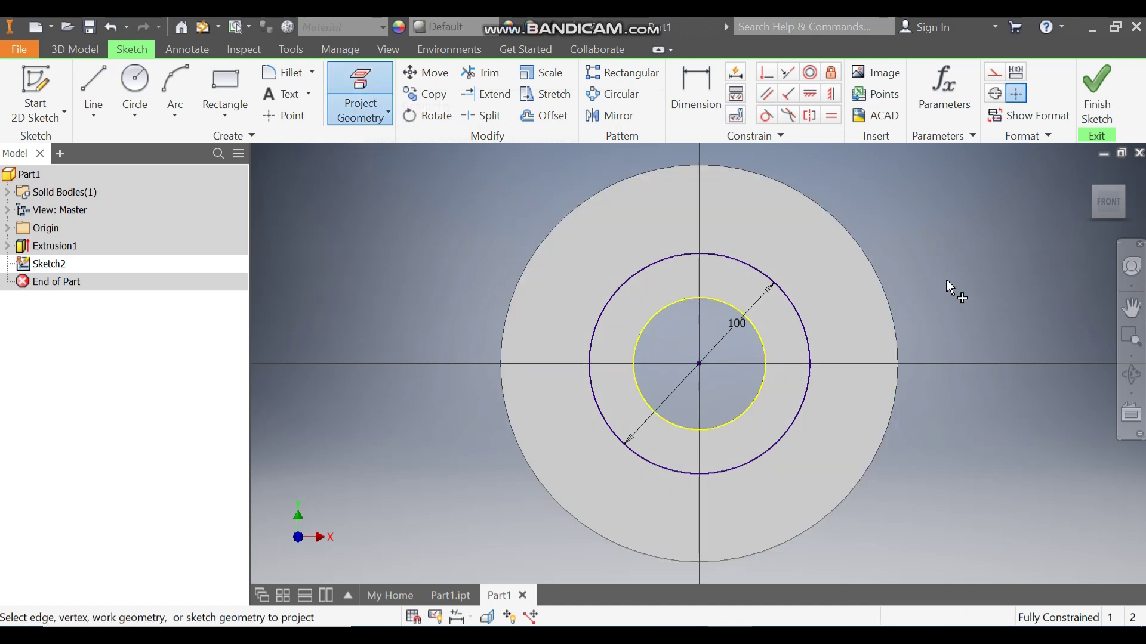
{"action": "left_click", "coordinate": [1093, 83]}
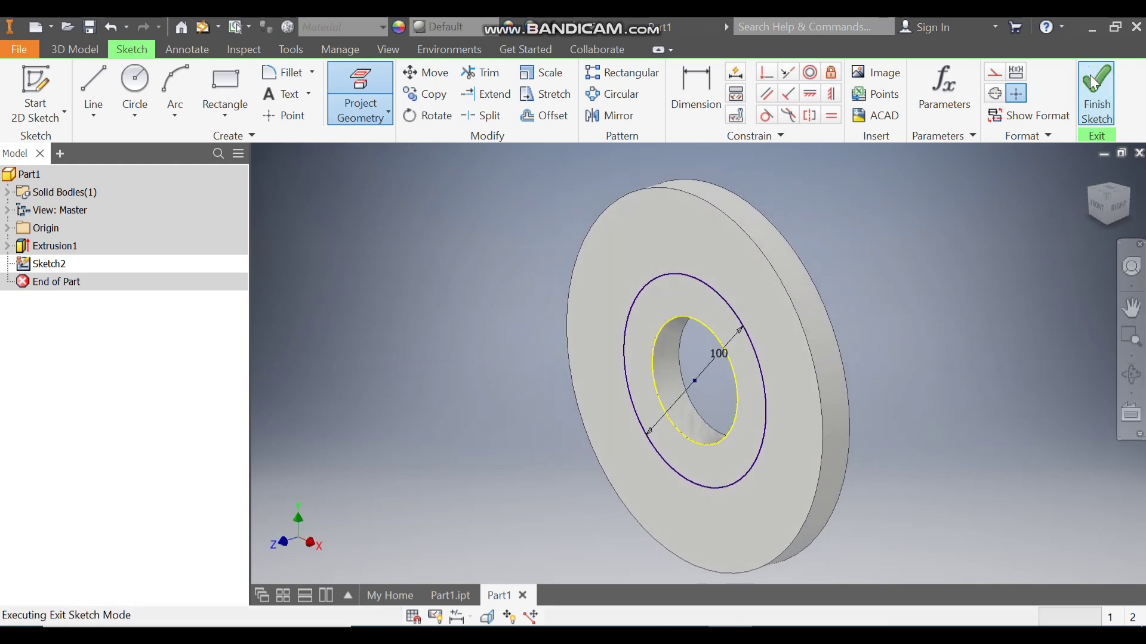
Extrude the ring between the central hole and the 100 mm circle 10 mm outward, joined to the disc
{"action": "left_click", "coordinate": [84, 82]}
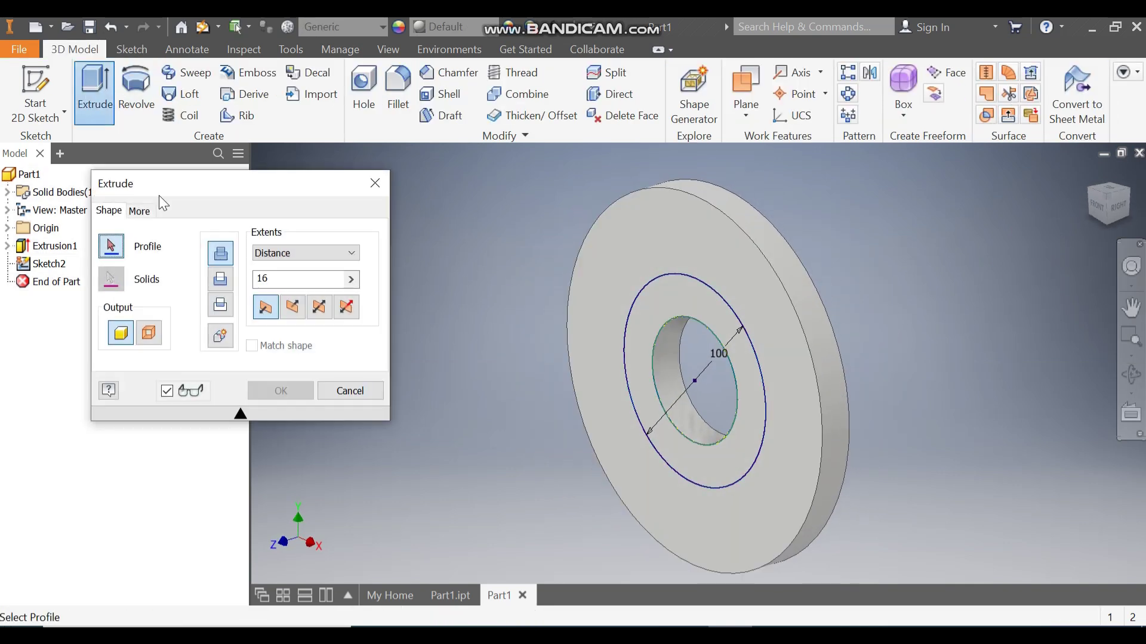
{"action": "left_click", "coordinate": [692, 294]}
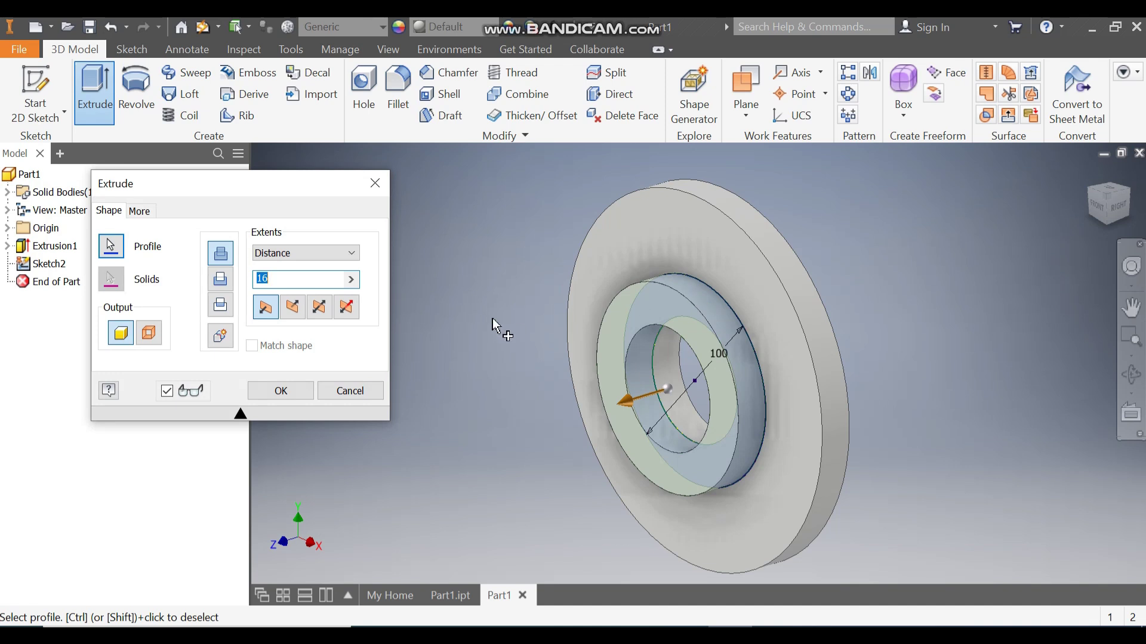
{"action": "type", "text": "10"}
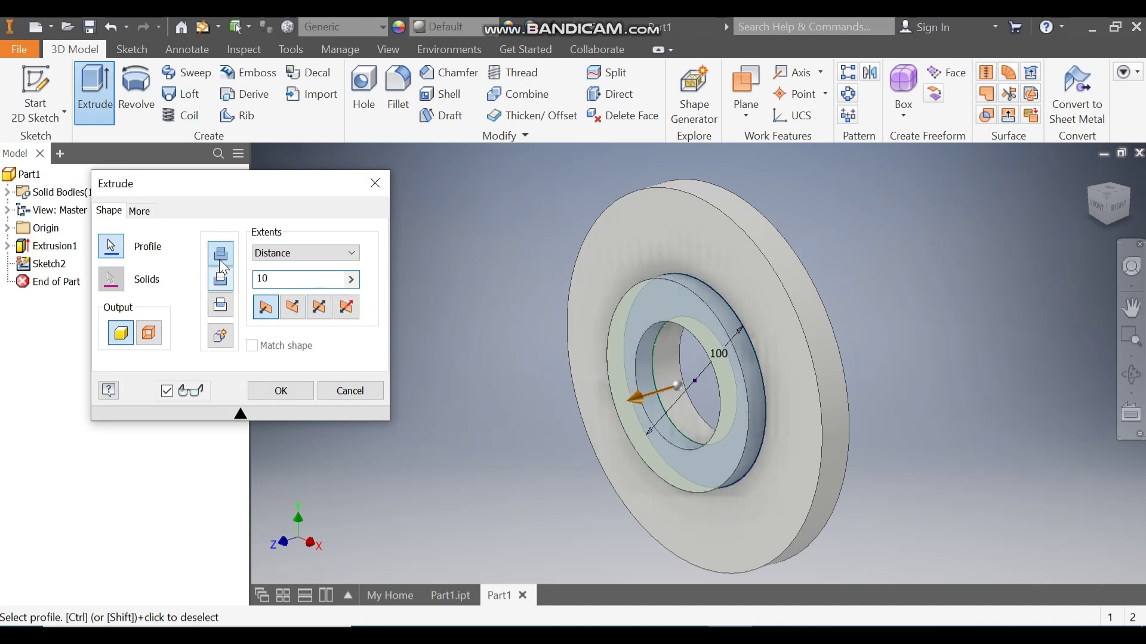
{"action": "left_click", "coordinate": [286, 394]}
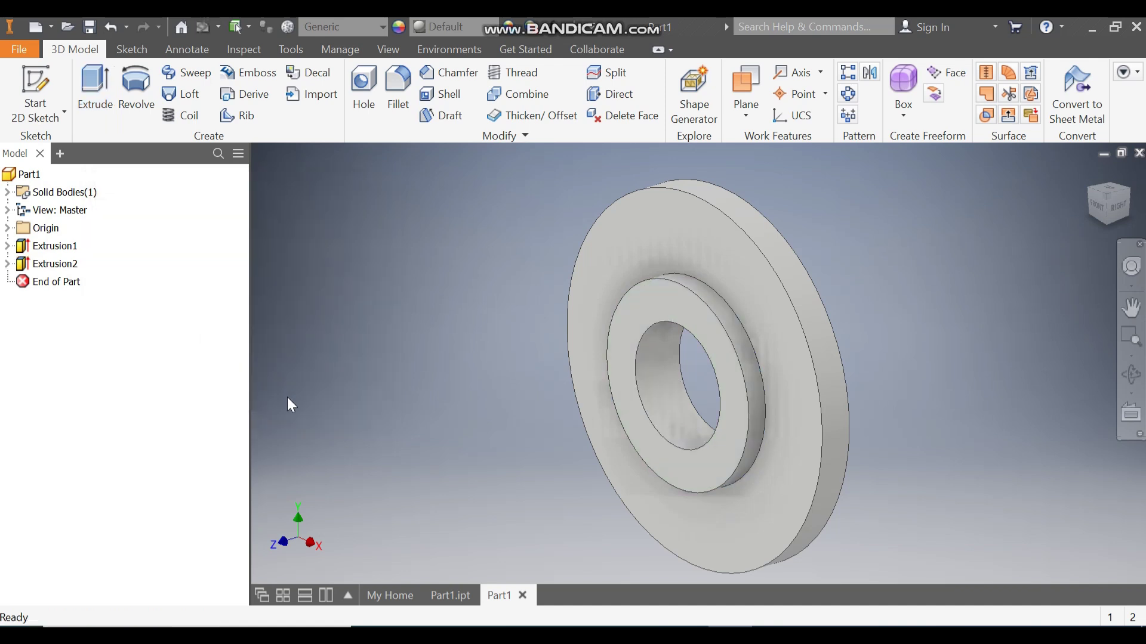
Start a sketch on the raised hub's front face and draw an 80 mm diameter circle centred on the origin
{"action": "left_click", "coordinate": [682, 303]}
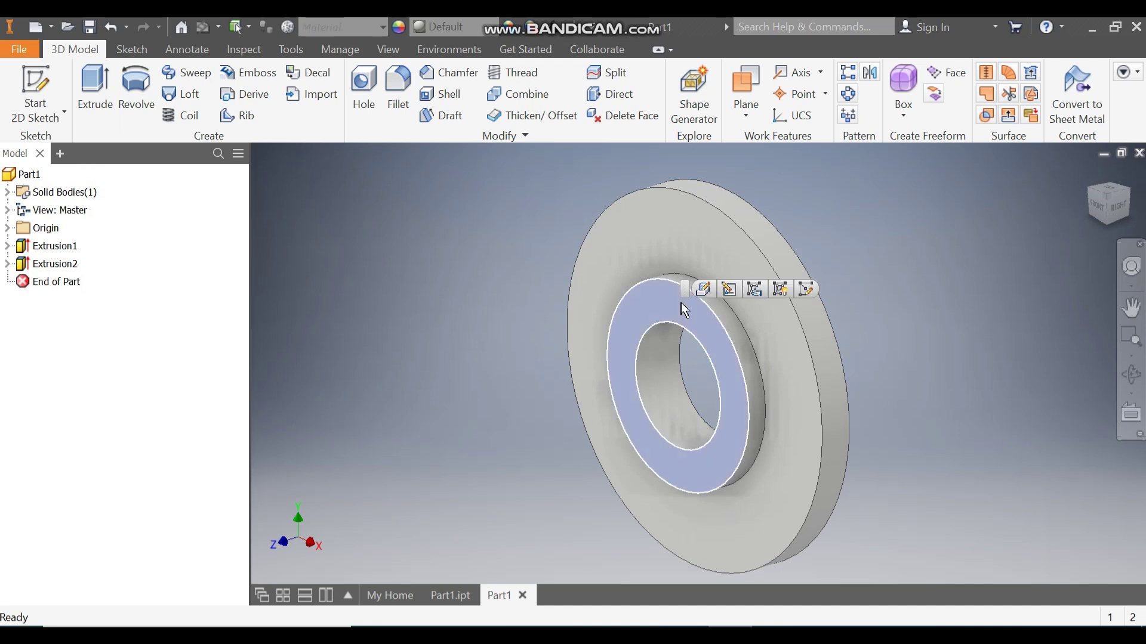
{"action": "left_click", "coordinate": [805, 289]}
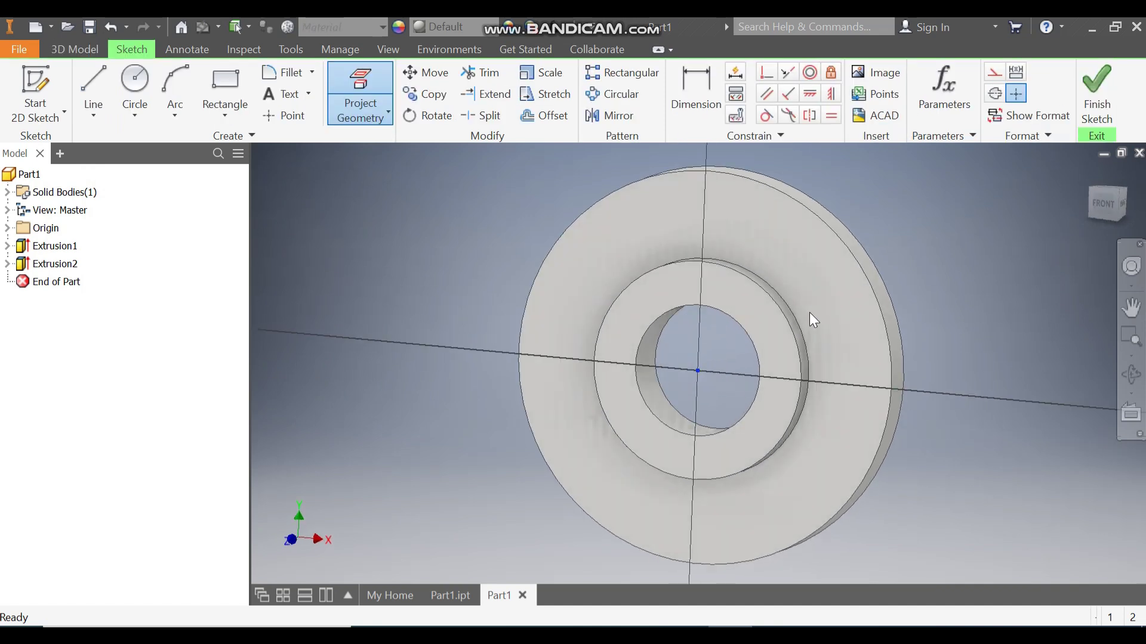
{"action": "left_click", "coordinate": [130, 81]}
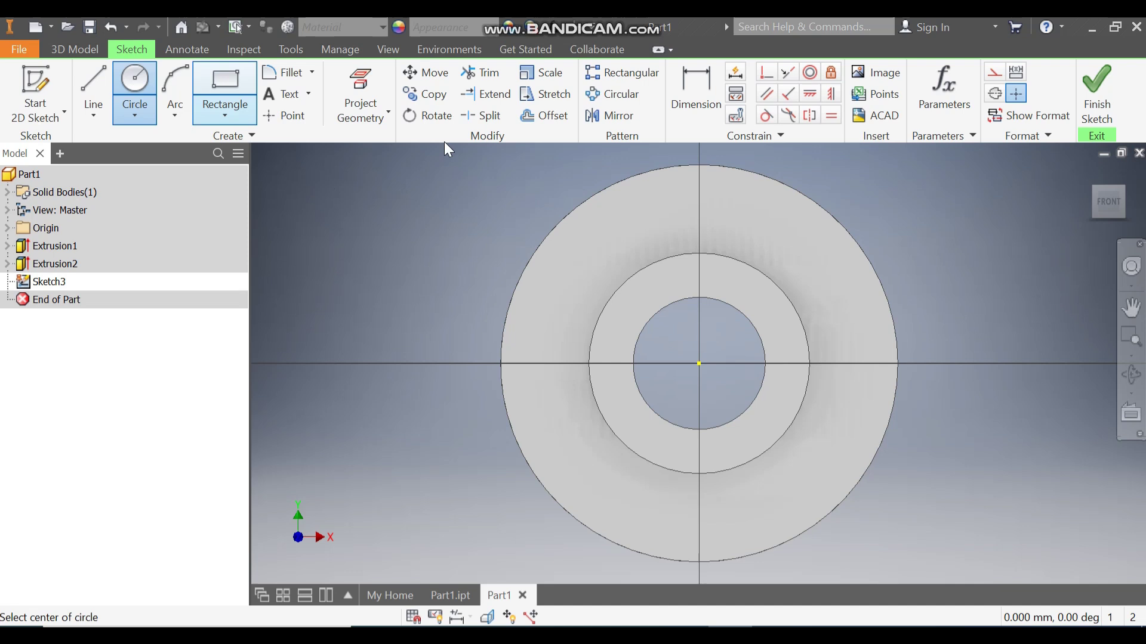
{"action": "left_click", "coordinate": [701, 364]}
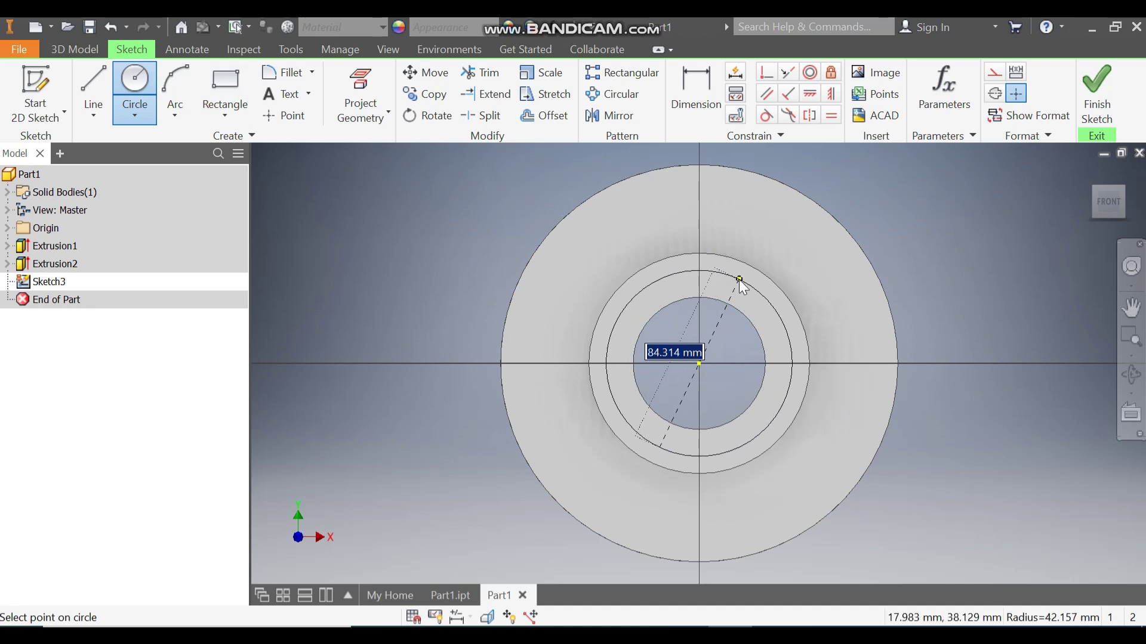
{"action": "type", "text": "80"}
{"action": "key", "text": "Return"}
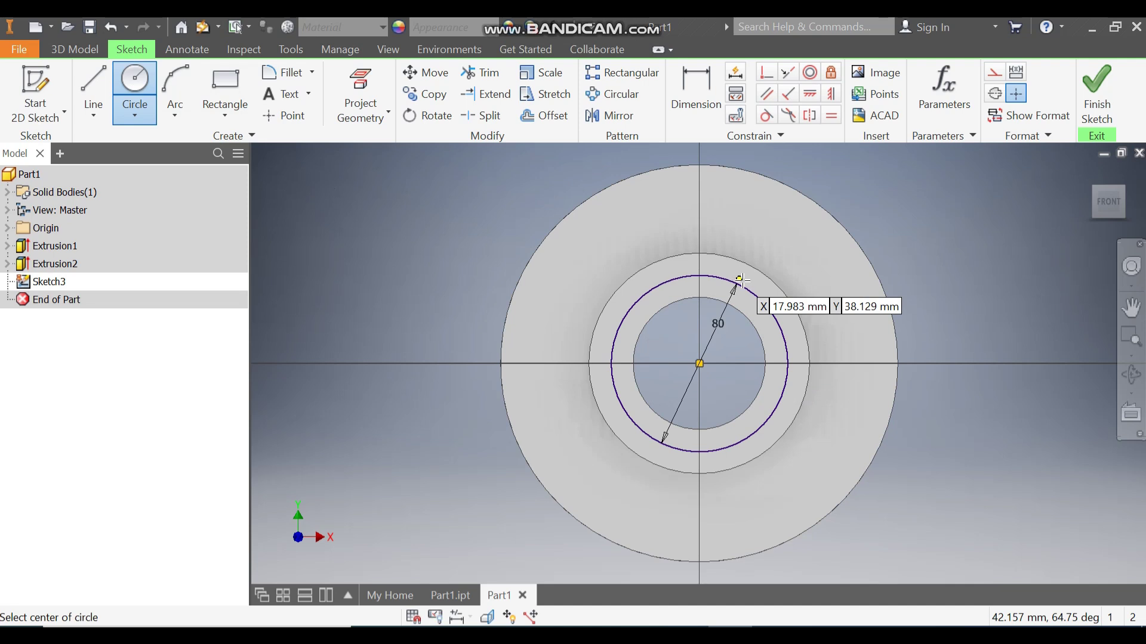
Draw a 12 mm diameter circle centred on the 80 mm circle directly above the origin
{"action": "left_click", "coordinate": [698, 276]}
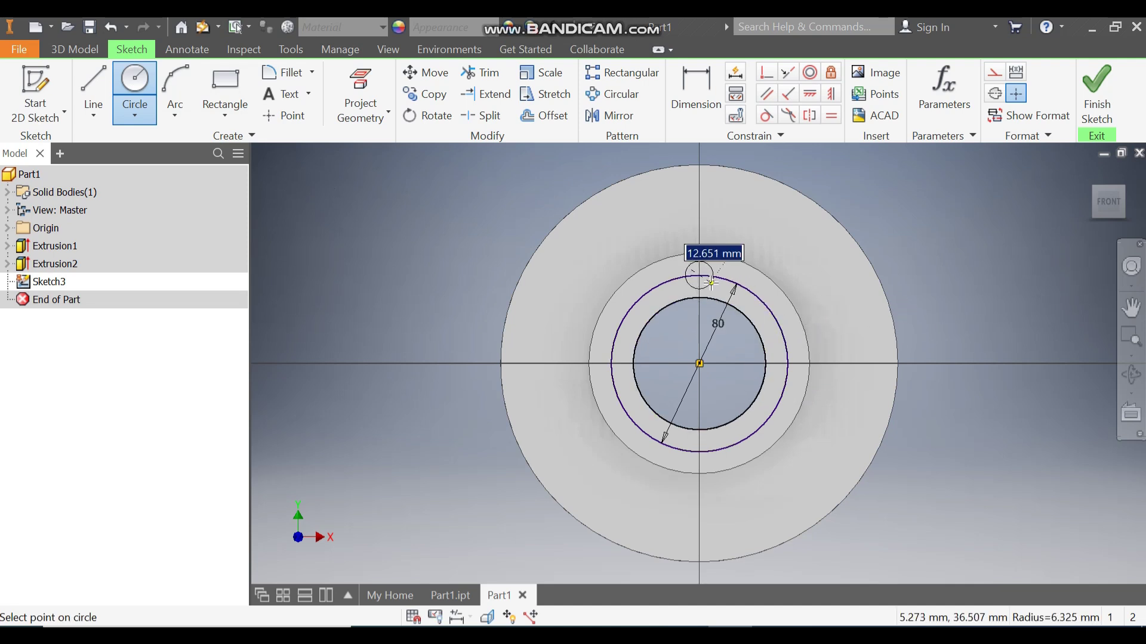
{"action": "type", "text": "12"}
{"action": "key", "text": "Return"}
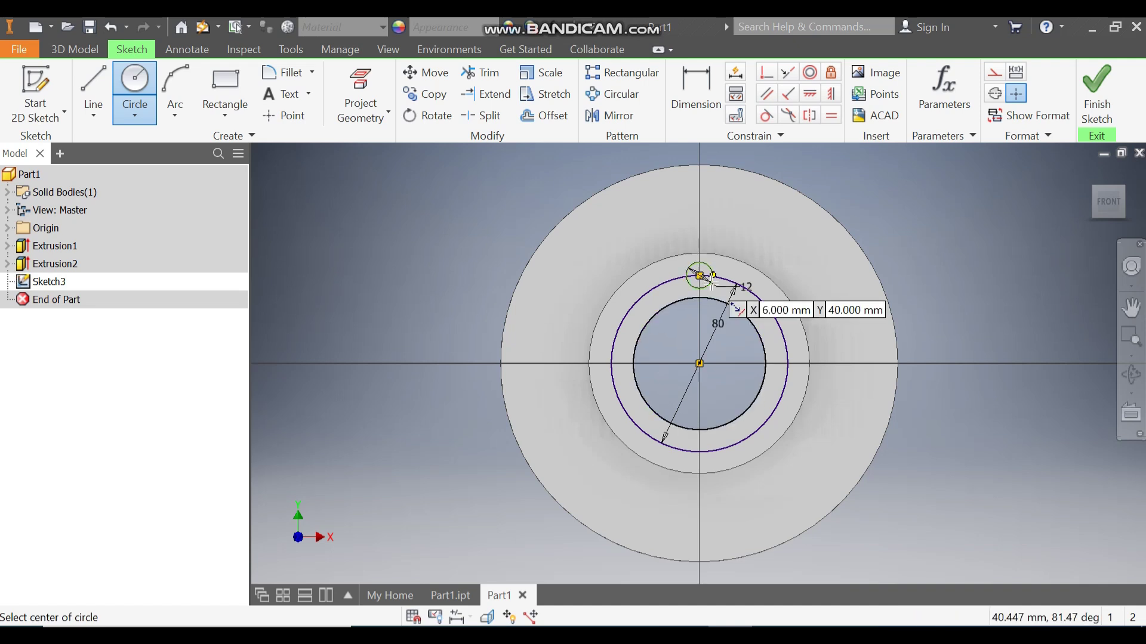
{"action": "key", "text": "Escape"}
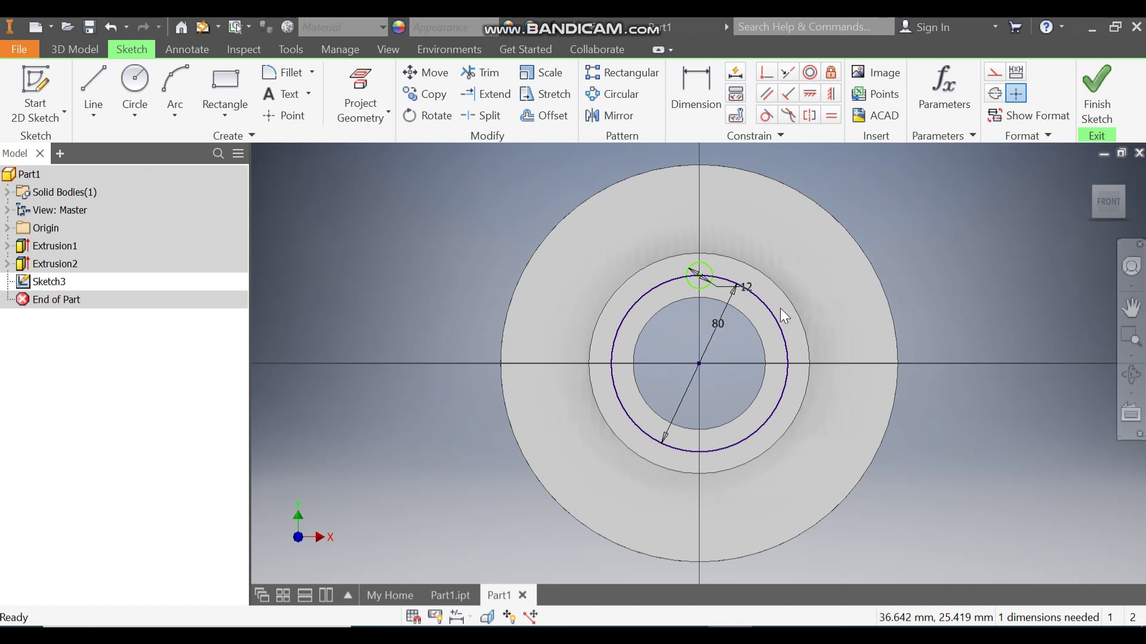
Convert the 80 mm circle to construction geometry and align the 12 mm circle's centre vertically with the origin
{"action": "left_click", "coordinate": [994, 72]}
{"action": "left_click", "coordinate": [991, 267]}
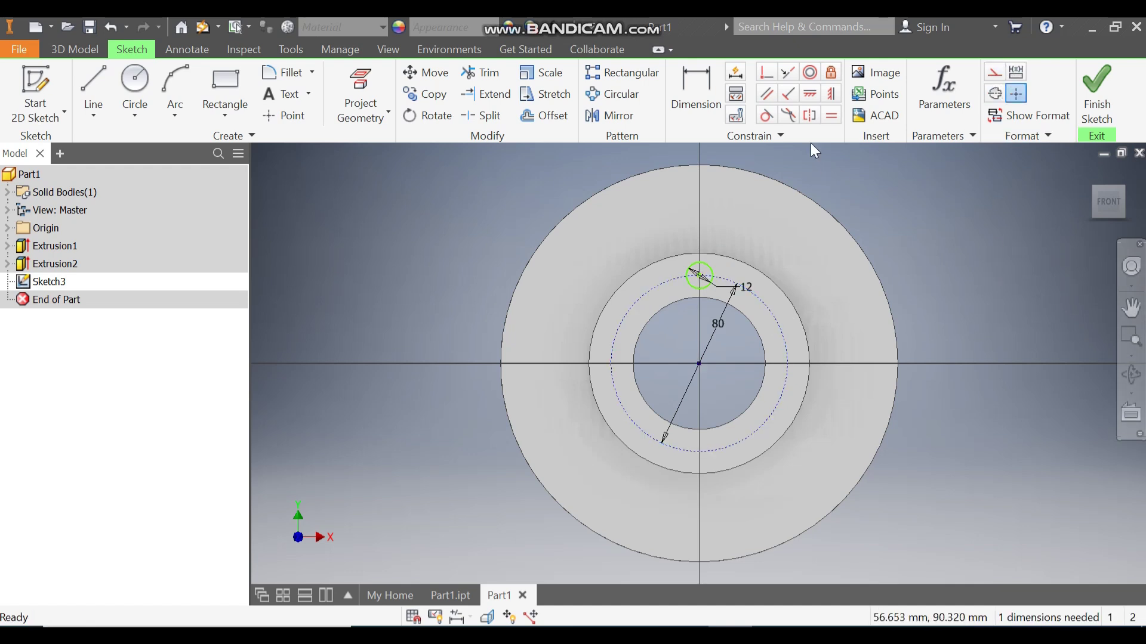
{"action": "left_click", "coordinate": [699, 275]}
{"action": "left_click", "coordinate": [701, 363]}
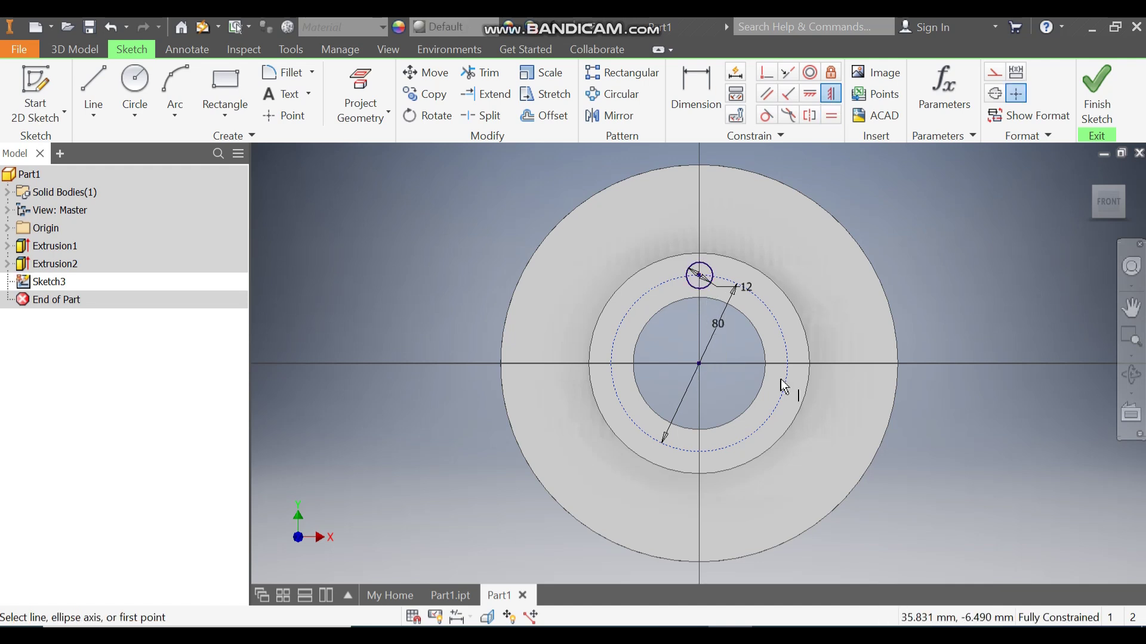
Pattern the 12 mm circle circularly about the disc's centre with 6 instances over 360 degrees, and finish the sketch
{"action": "left_click", "coordinate": [620, 94]}
{"action": "left_click", "coordinate": [696, 266]}
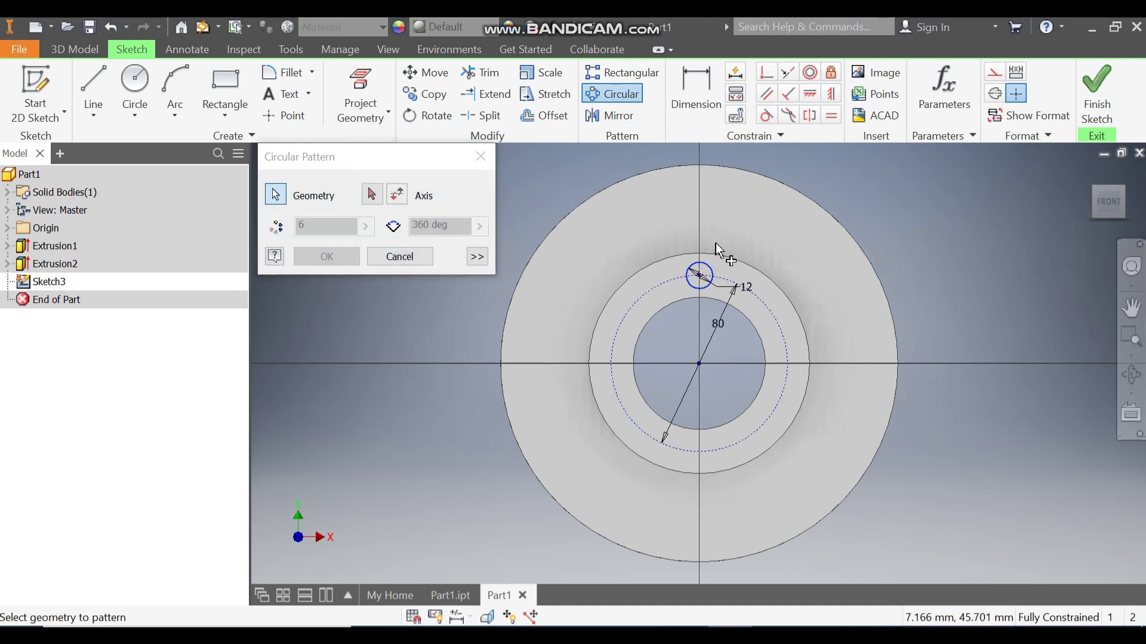
{"action": "left_click", "coordinate": [372, 194]}
{"action": "left_click", "coordinate": [625, 315]}
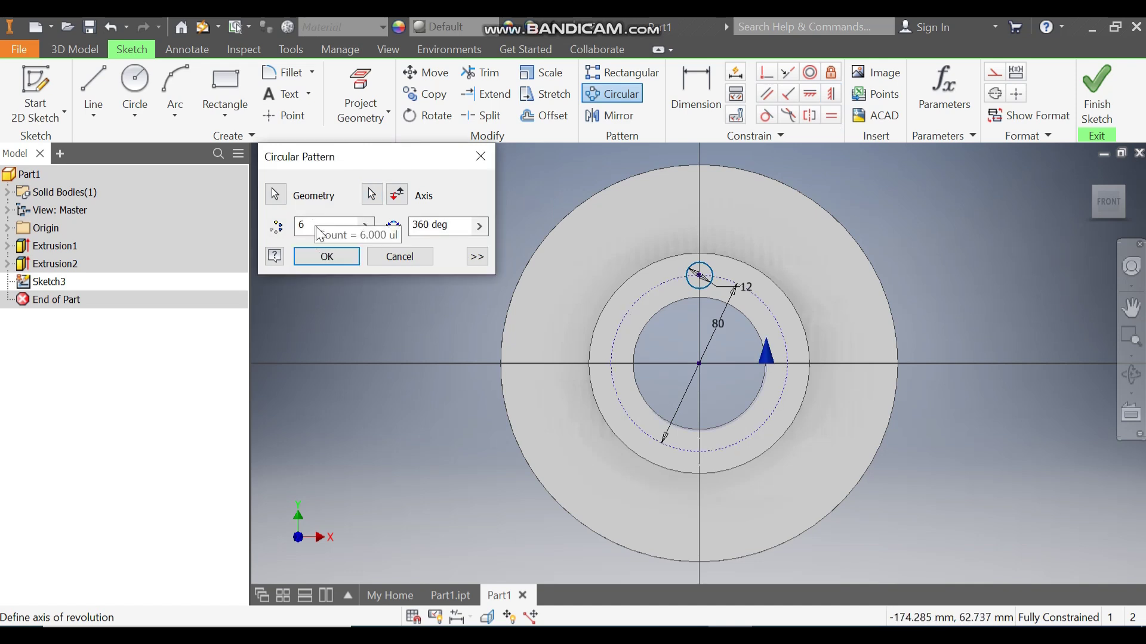
{"action": "left_click", "coordinate": [327, 257]}
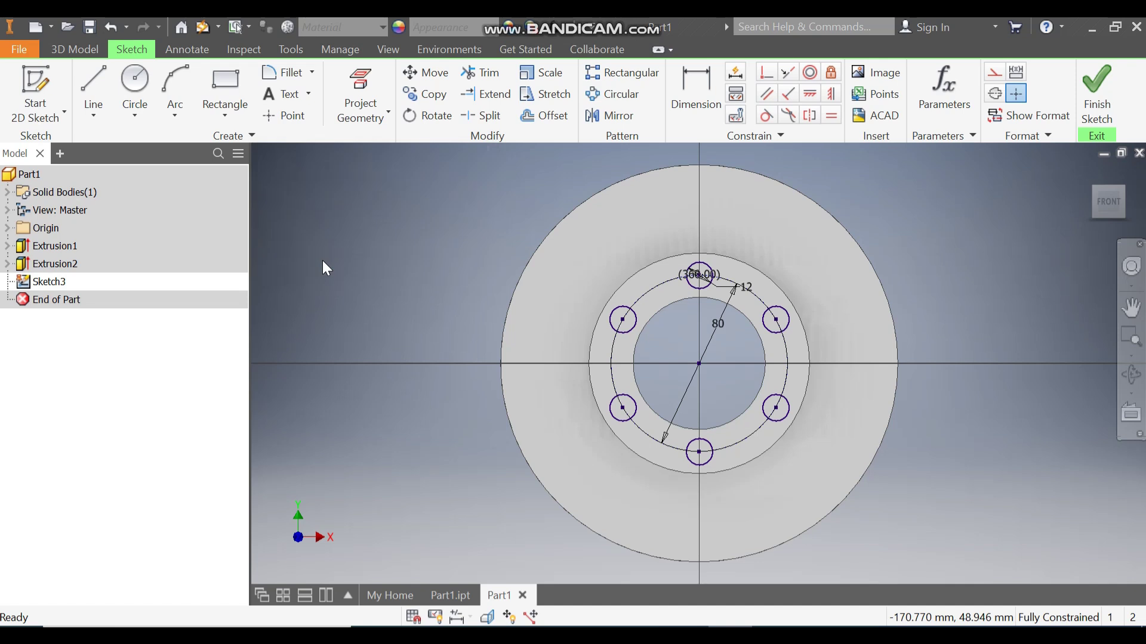
{"action": "left_click", "coordinate": [1096, 122]}
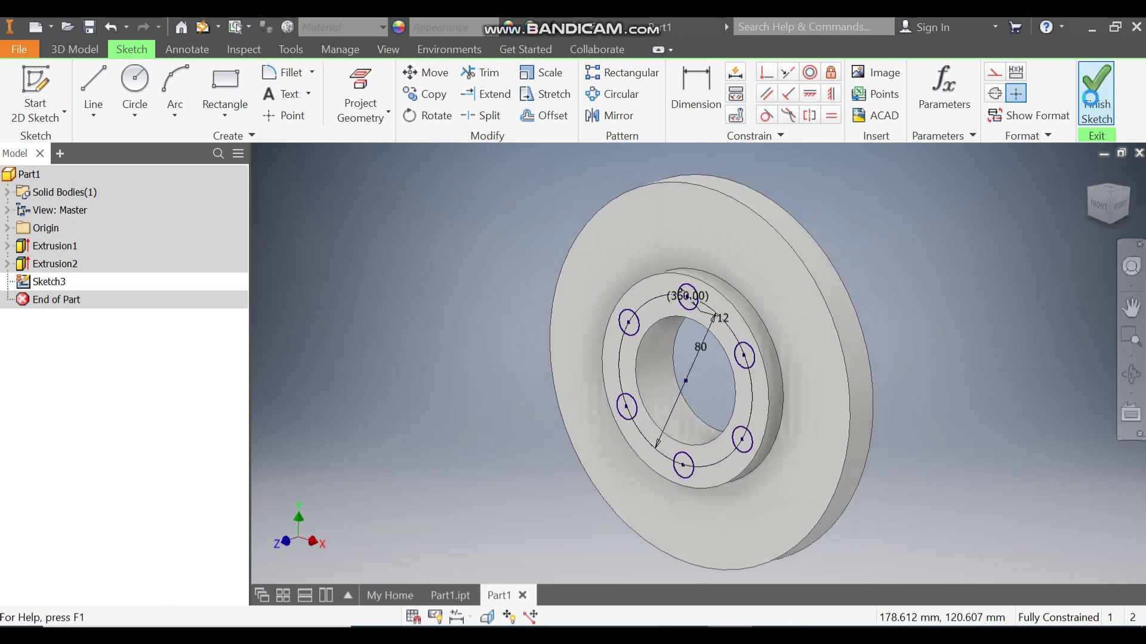
Extrude the six 12 mm circles as a cut with extents All to form the bolt holes through the hub and disc
{"action": "left_click", "coordinate": [105, 87]}
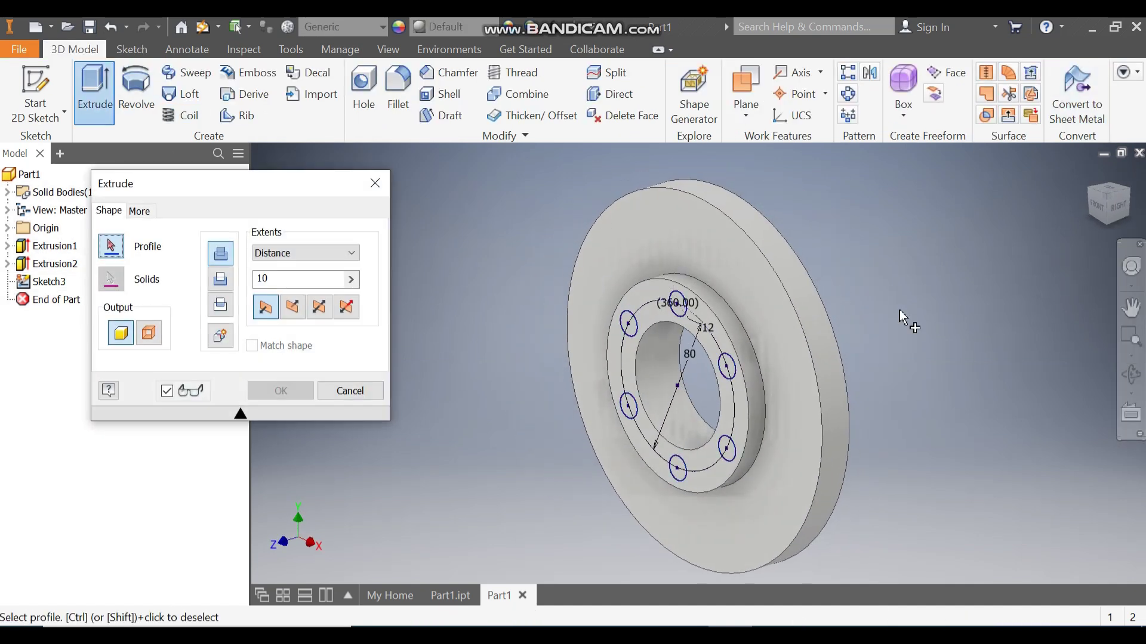
{"action": "left_click_drag", "start_coordinate": [863, 262], "coordinate": [494, 530]}
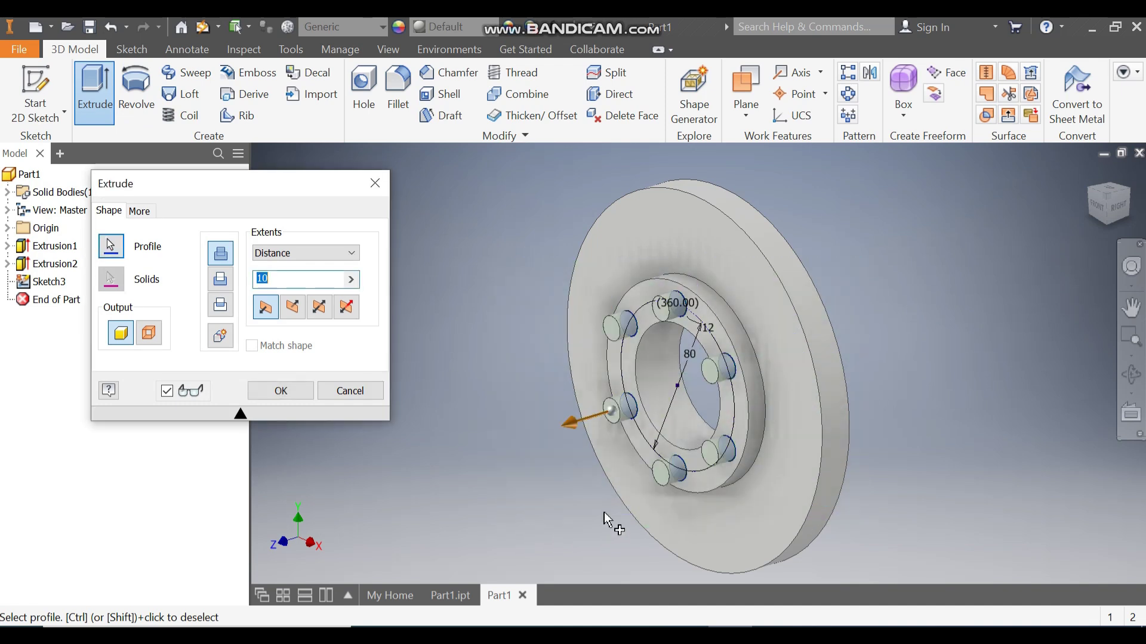
{"action": "left_click", "coordinate": [223, 290]}
{"action": "left_click", "coordinate": [267, 253]}
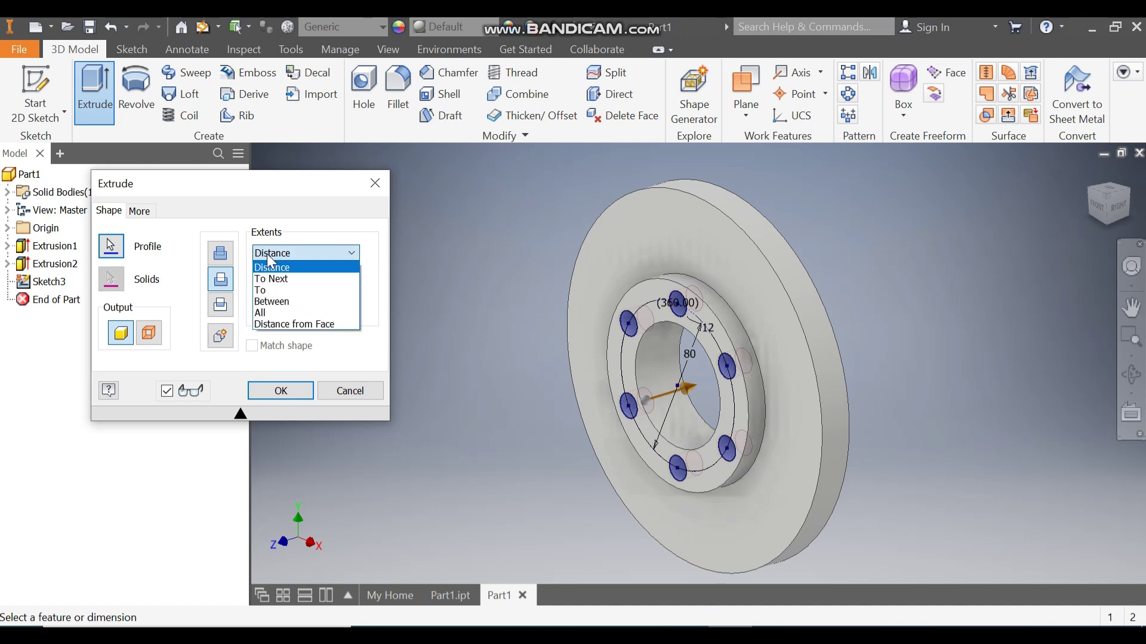
{"action": "left_click", "coordinate": [269, 313]}
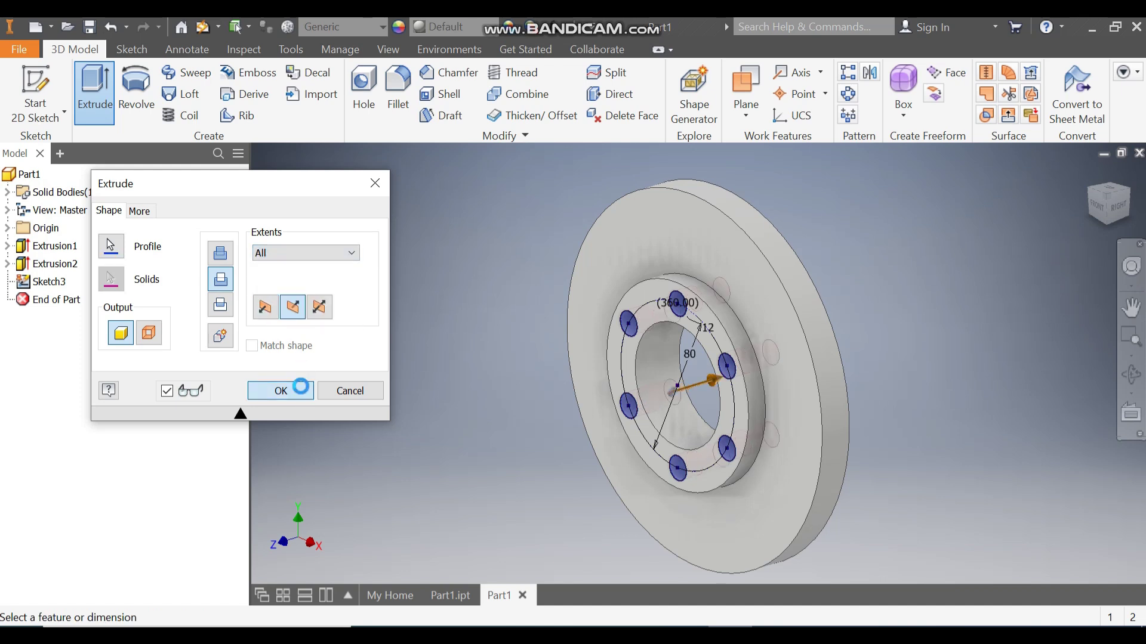
{"action": "left_click", "coordinate": [280, 391]}
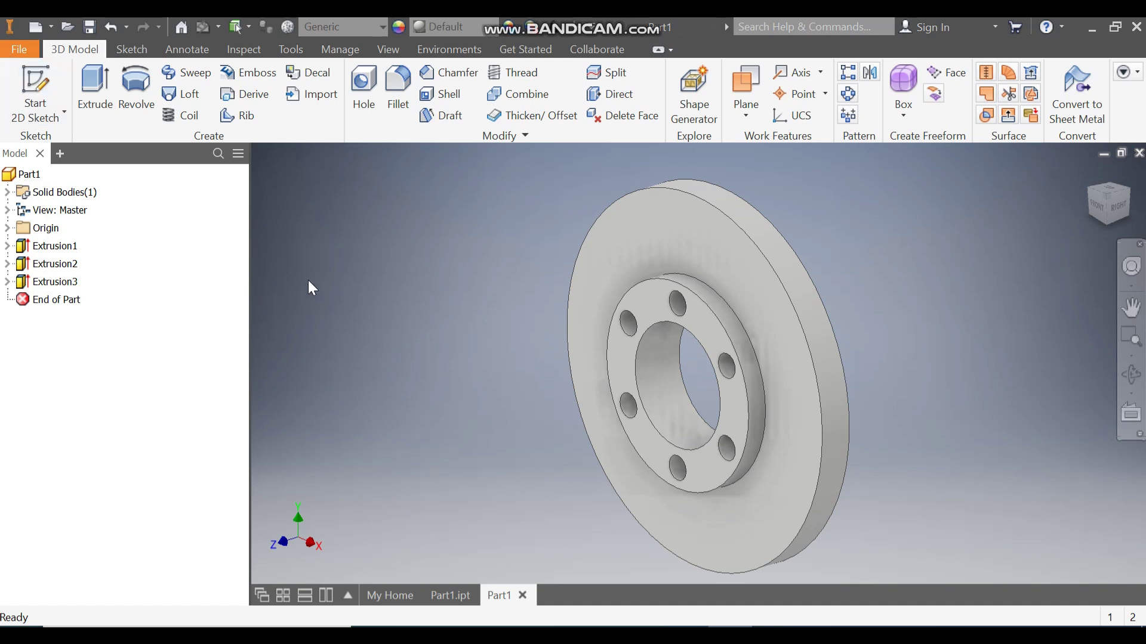
Start a new sketch on the origin's YZ Plane
{"action": "left_click", "coordinate": [7, 228]}
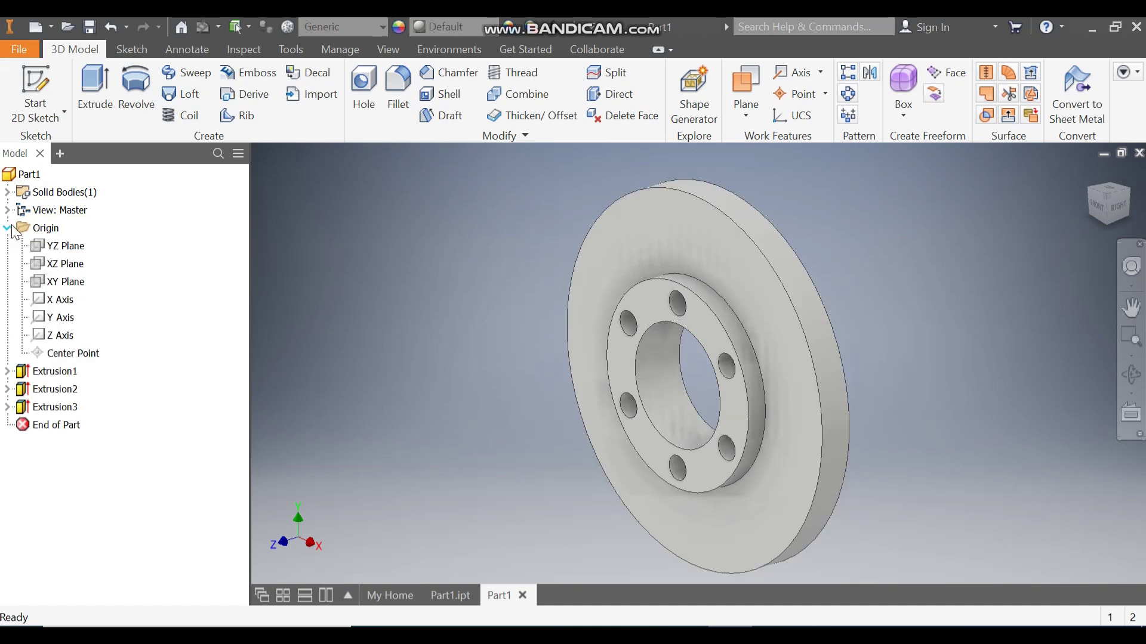
{"action": "left_click", "coordinate": [64, 246]}
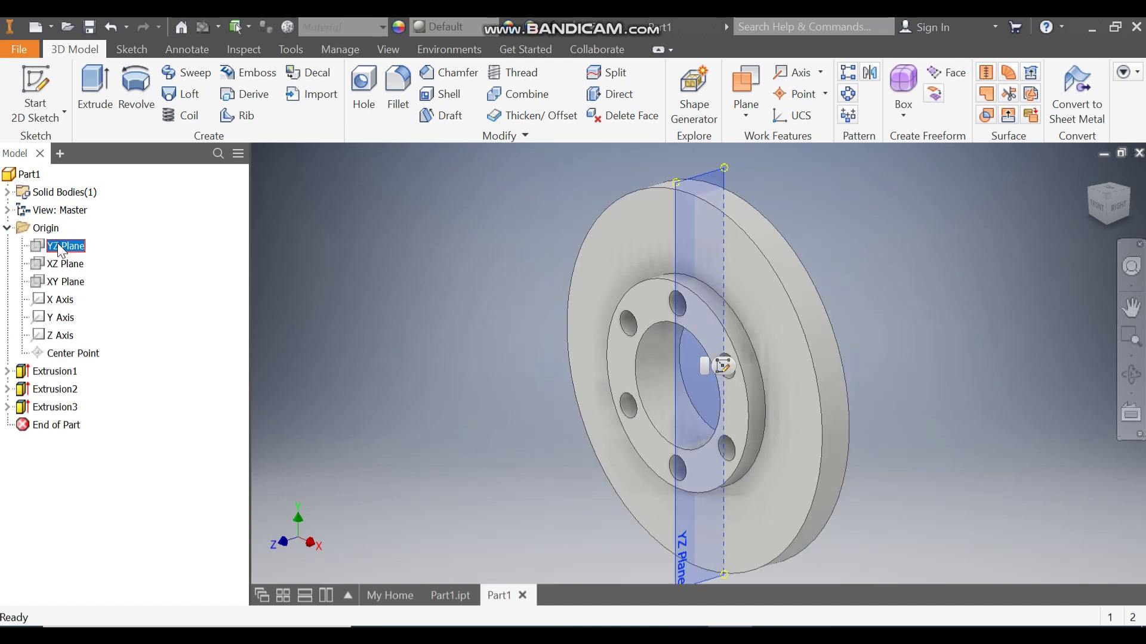
{"action": "left_click", "coordinate": [723, 367]}
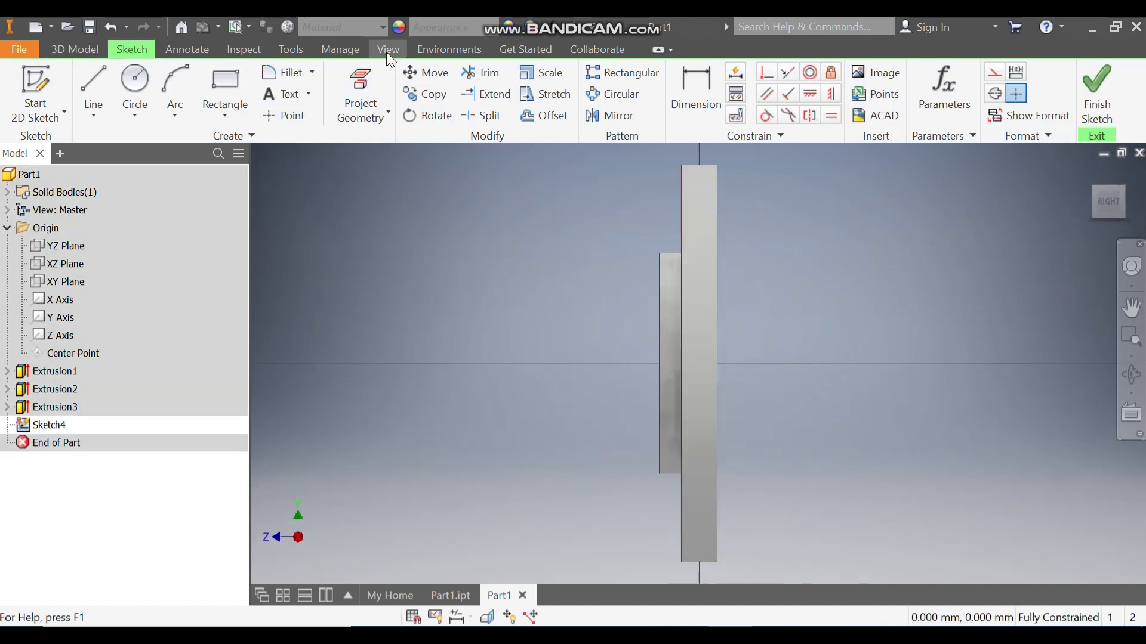
Change the model's visual style to Shaded with Hidden Edges and return to the sketch tools
{"action": "left_click", "coordinate": [388, 50]}
{"action": "left_click", "coordinate": [201, 103]}
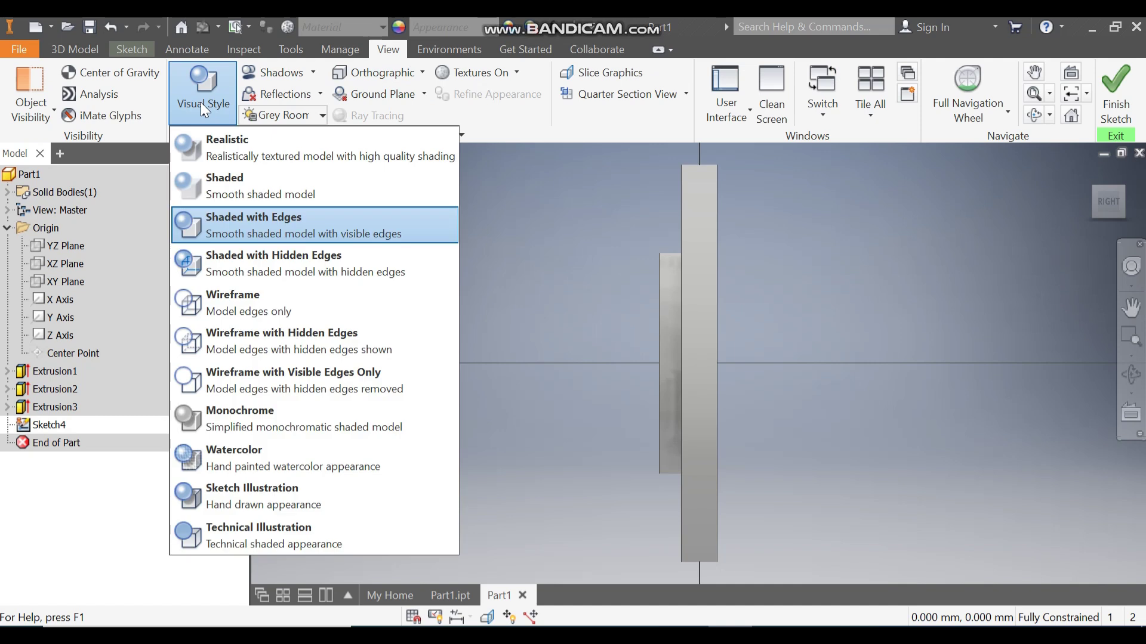
{"action": "left_click", "coordinate": [288, 259]}
{"action": "left_click", "coordinate": [131, 51]}
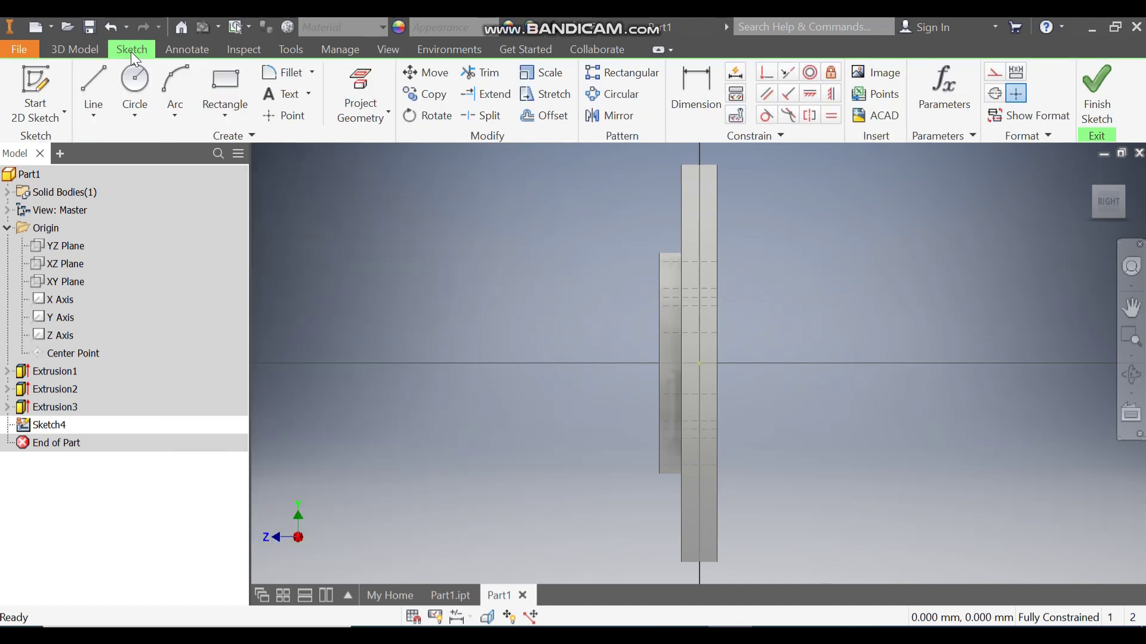
Draw a two-point rectangle about 20 mm tall from the disc's upper rim edge down inside the disc's thickness
{"action": "left_click", "coordinate": [237, 115]}
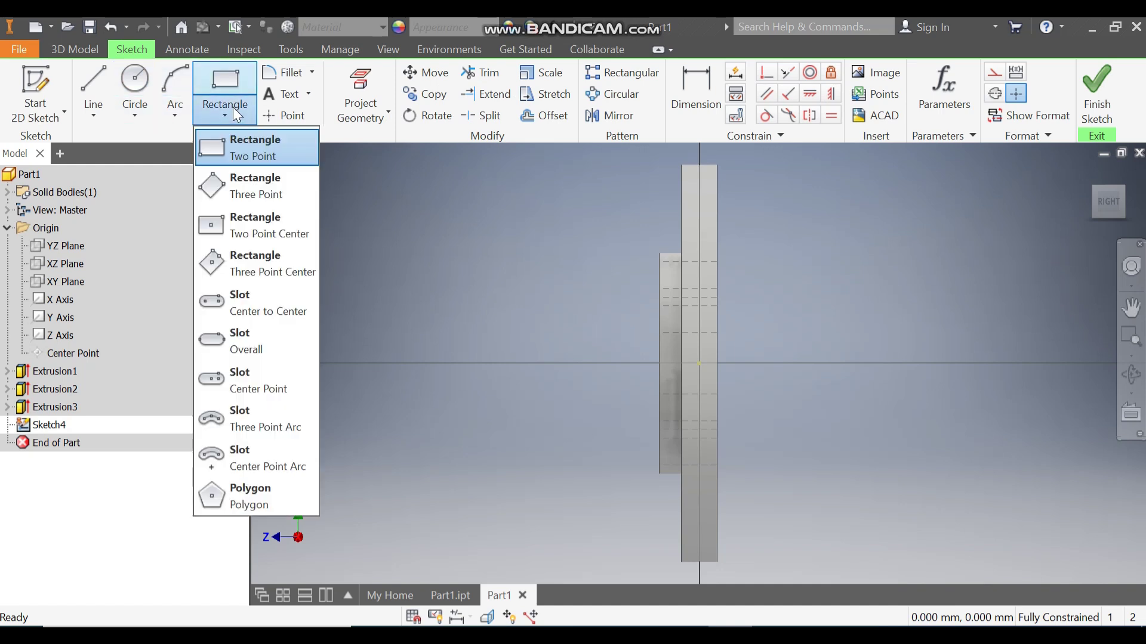
{"action": "left_click", "coordinate": [251, 154]}
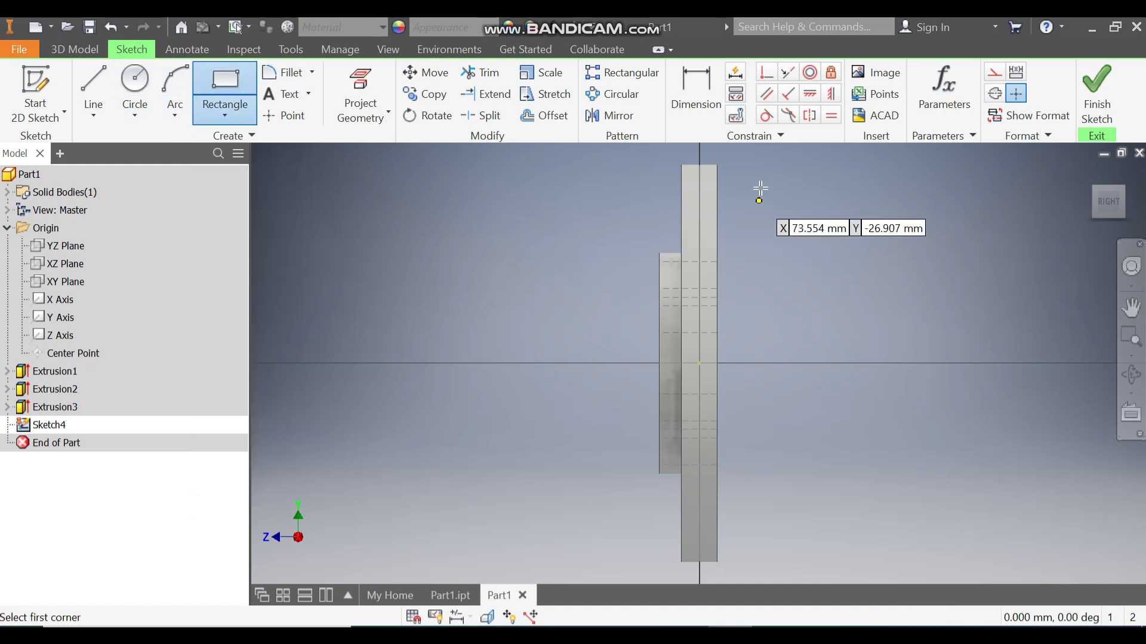
{"action": "scroll", "coordinate": [710, 179], "scroll_direction": "up", "scroll_amount": 3}
{"action": "left_click", "coordinate": [675, 161]}
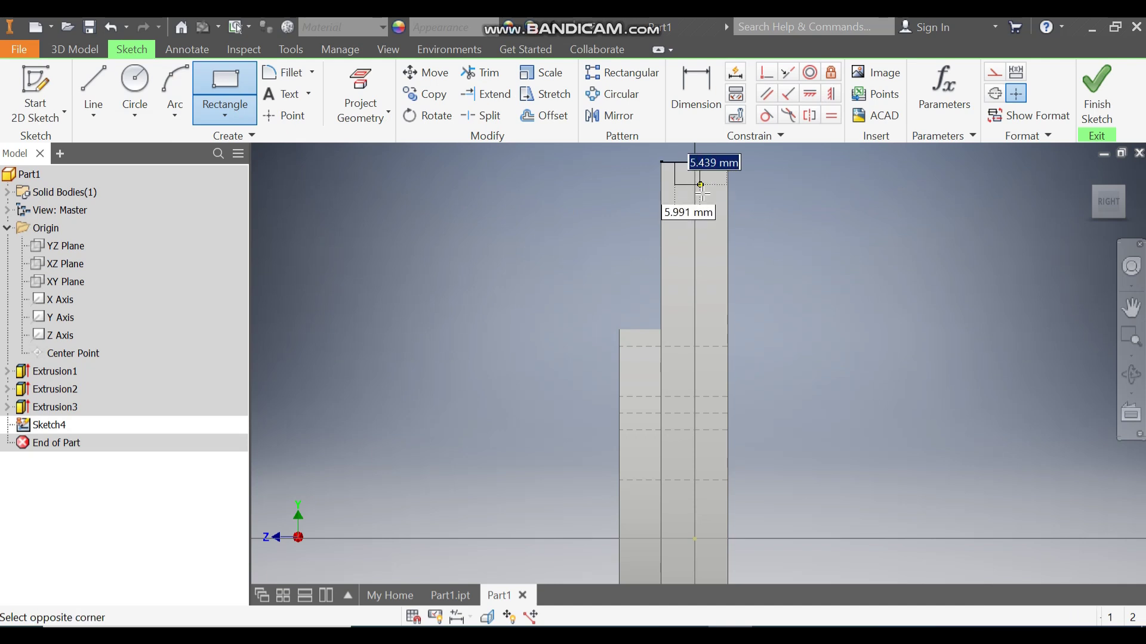
{"action": "left_click", "coordinate": [719, 247]}
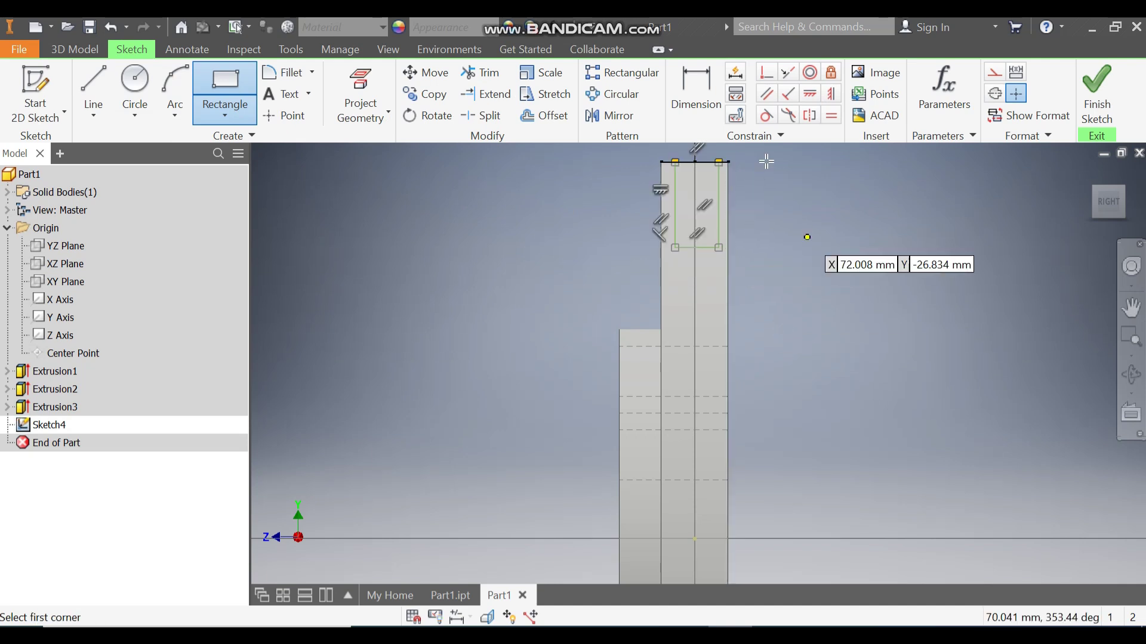
Dimension the rectangle to 20 mm high and 8 mm wide
{"action": "left_click", "coordinate": [689, 92]}
{"action": "left_click", "coordinate": [719, 188]}
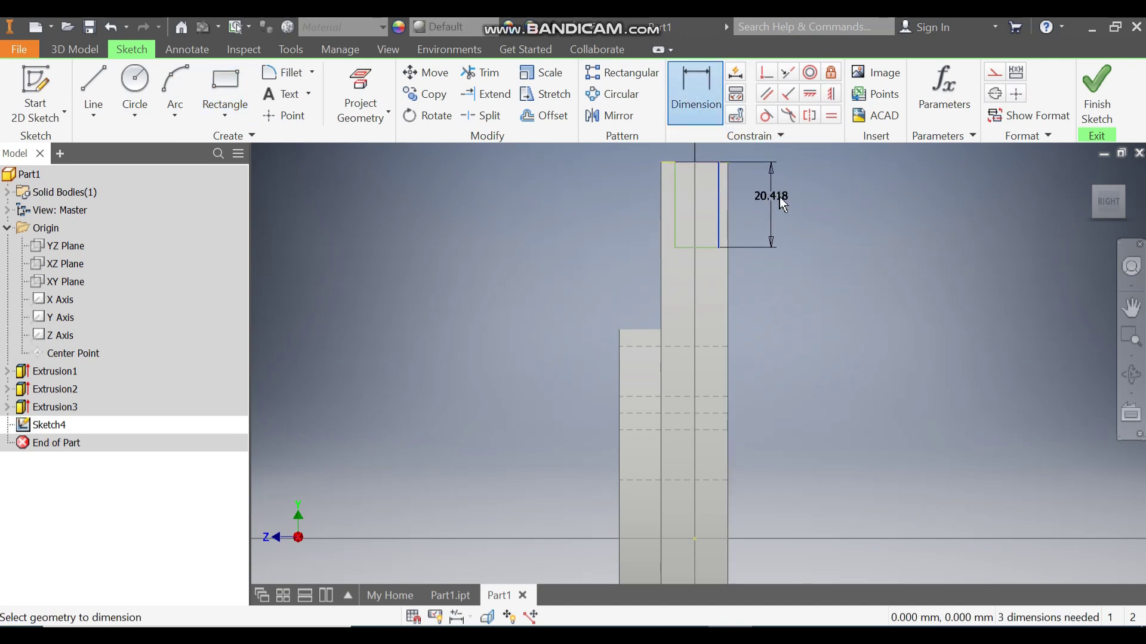
{"action": "left_click", "coordinate": [780, 197]}
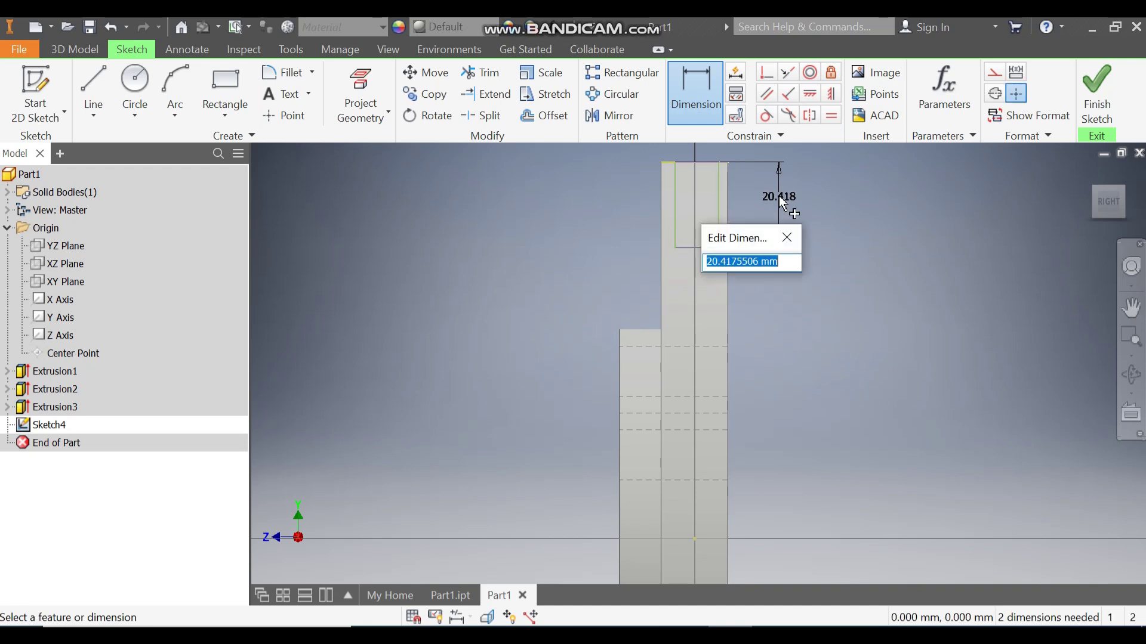
{"action": "type", "text": "20"}
{"action": "key", "text": "Return"}
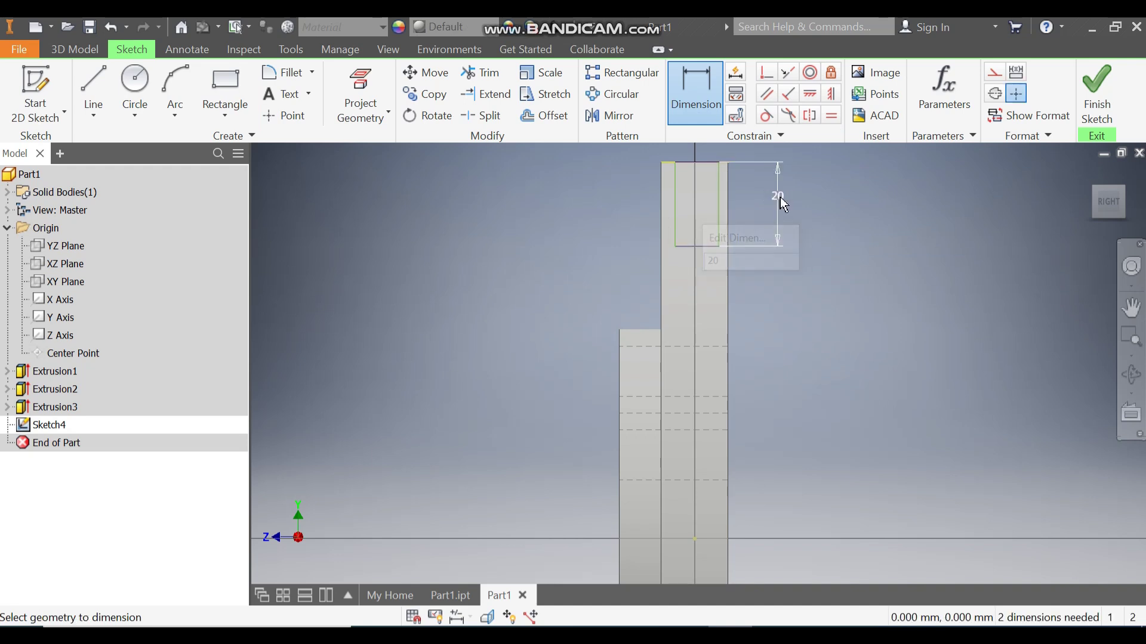
{"action": "left_click", "coordinate": [710, 248]}
{"action": "left_click", "coordinate": [704, 285]}
{"action": "type", "text": "8"}
{"action": "key", "text": "Return"}
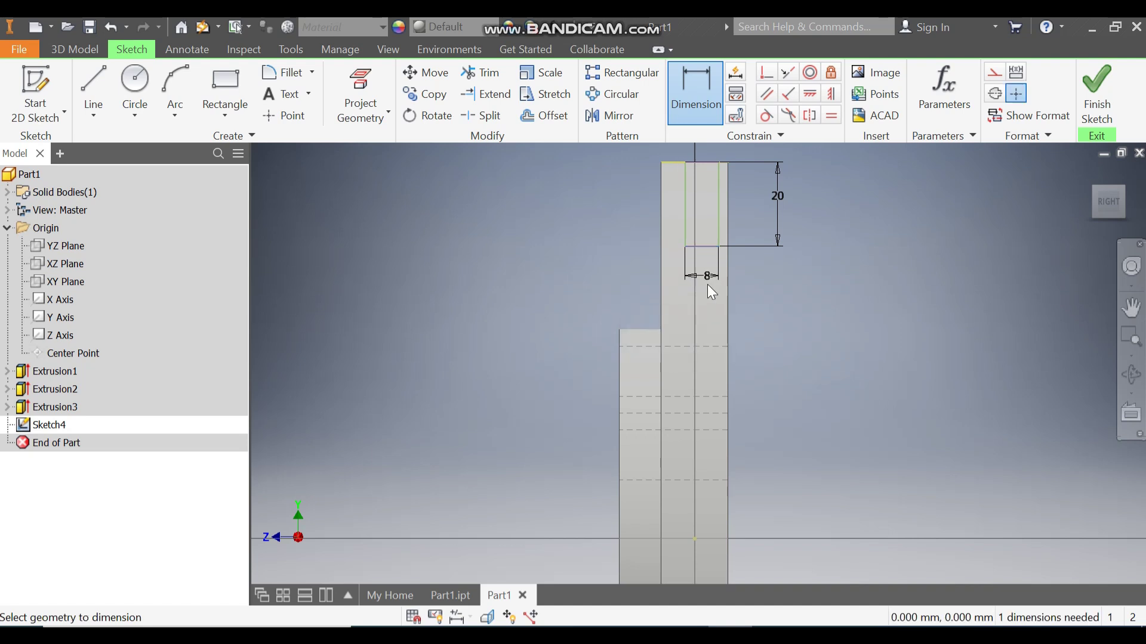
Centre the rectangle on the disc's thickness by applying a horizontal constraint between its top edge's midpoint and the origin
{"action": "left_click", "coordinate": [831, 94]}
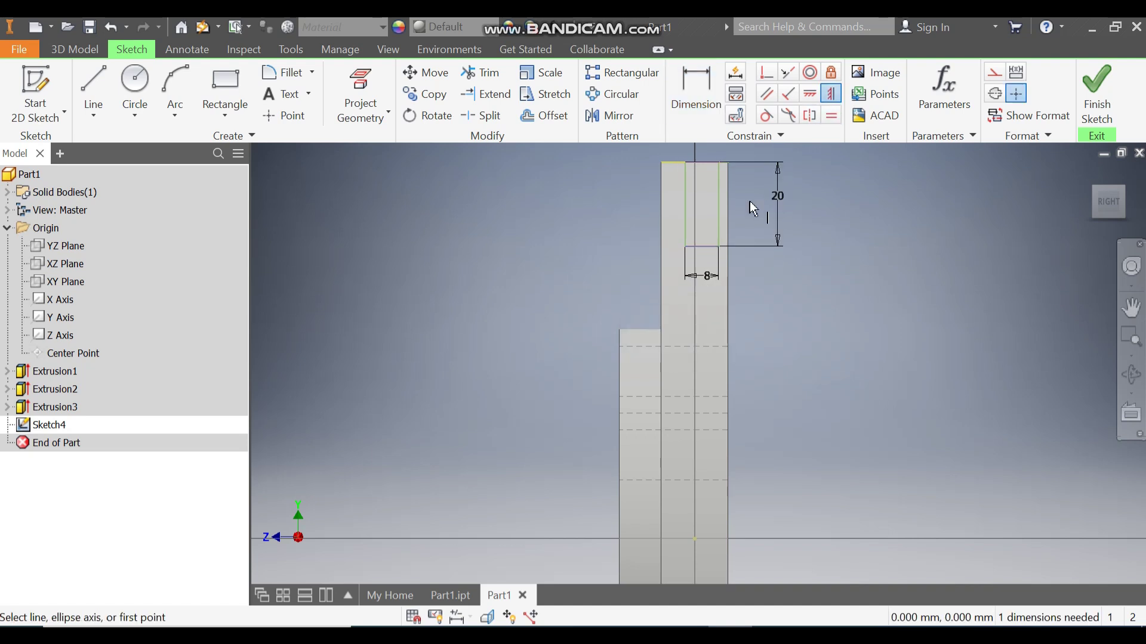
{"action": "left_click", "coordinate": [817, 94]}
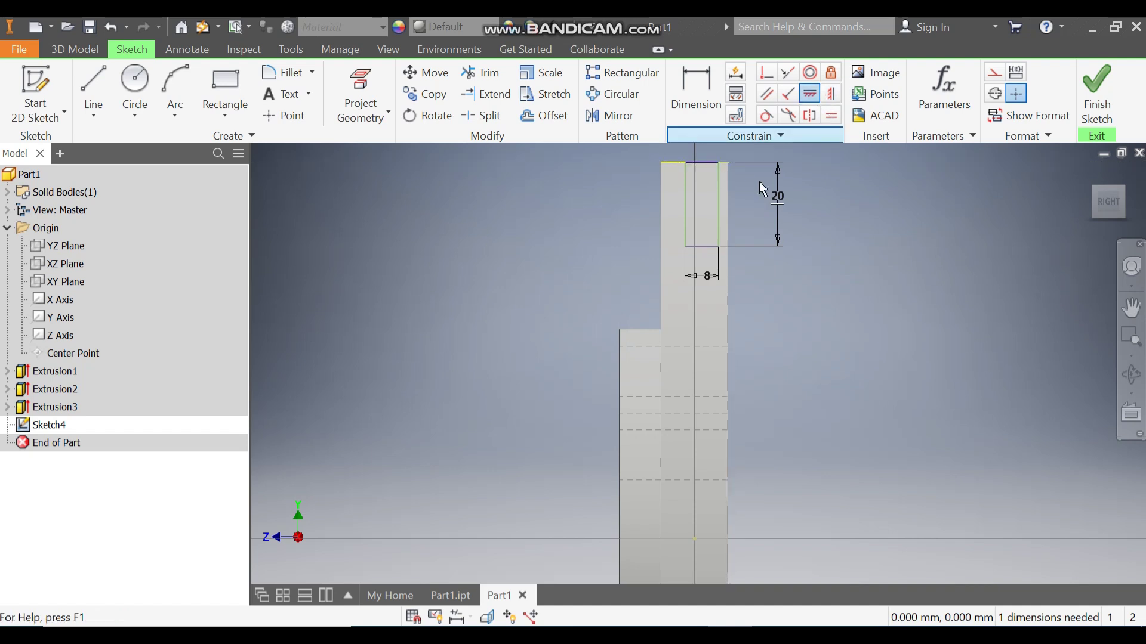
{"action": "left_click", "coordinate": [702, 163]}
{"action": "scroll", "coordinate": [686, 177], "scroll_direction": "up", "scroll_amount": 3}
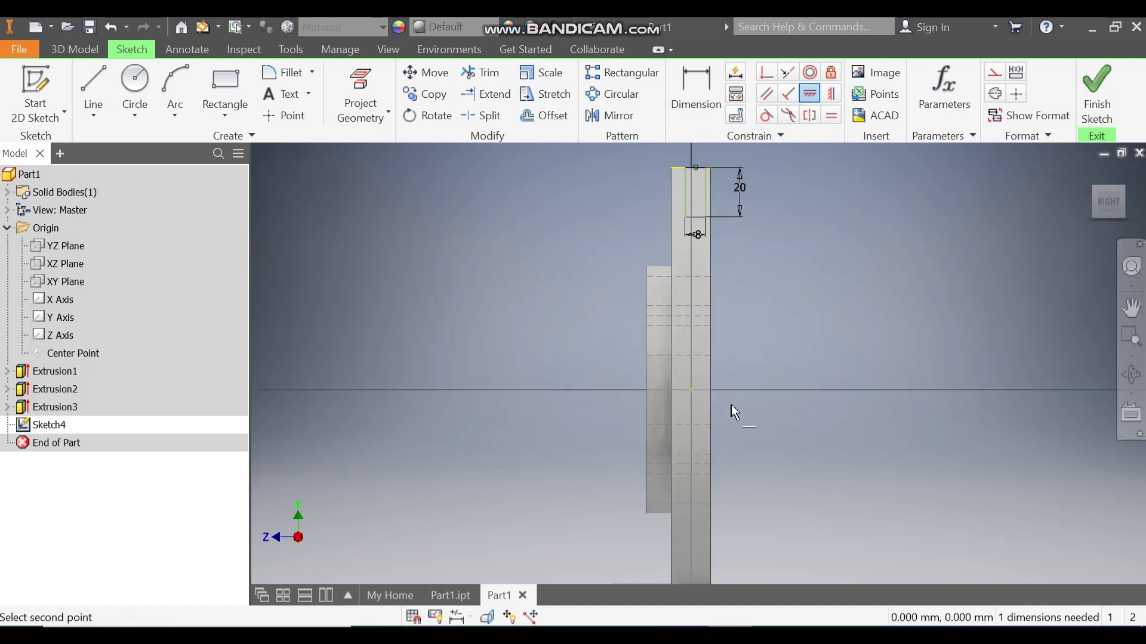
{"action": "left_click", "coordinate": [692, 390]}
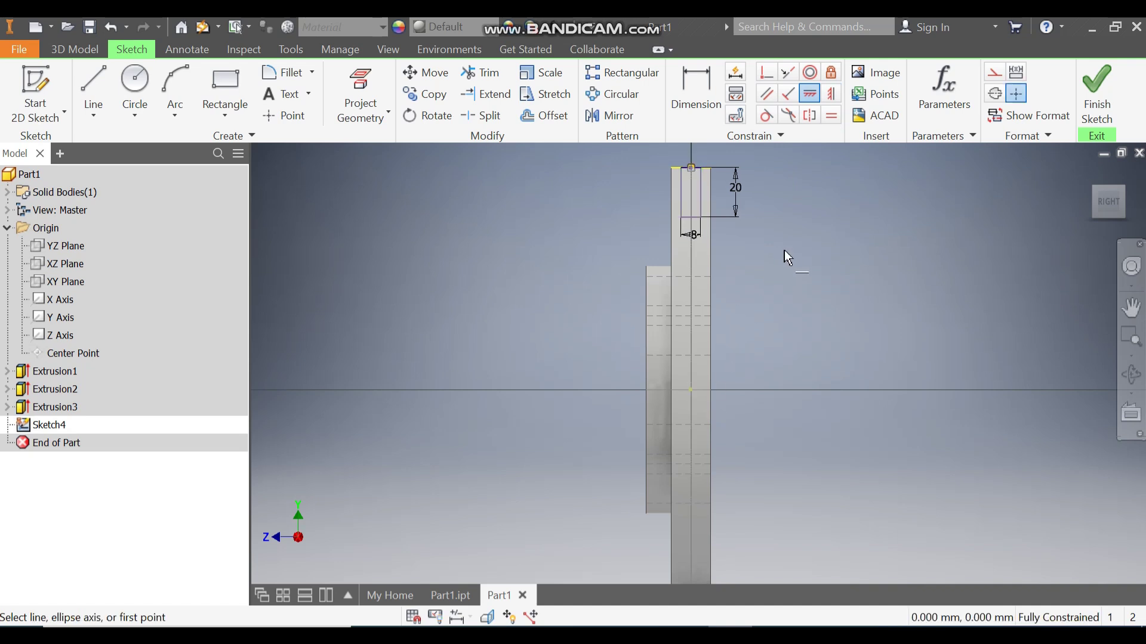
Draw a line about 125 mm long from the origin along the disc's axis past the hub and convert it to construction geometry
{"action": "left_click", "coordinate": [94, 89]}
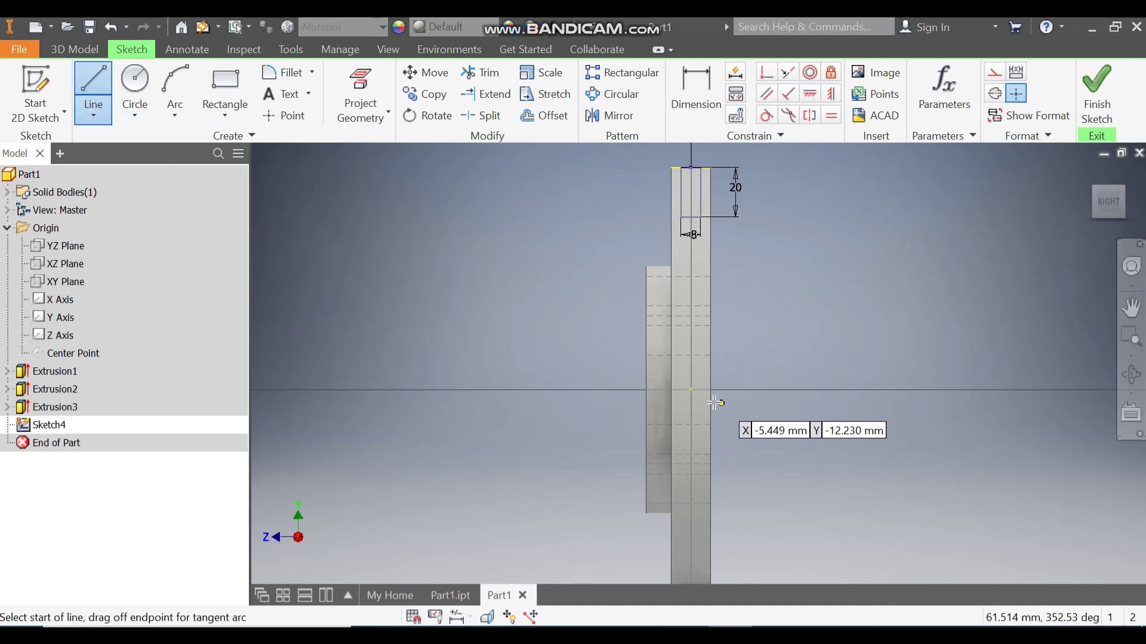
{"action": "left_click", "coordinate": [691, 390]}
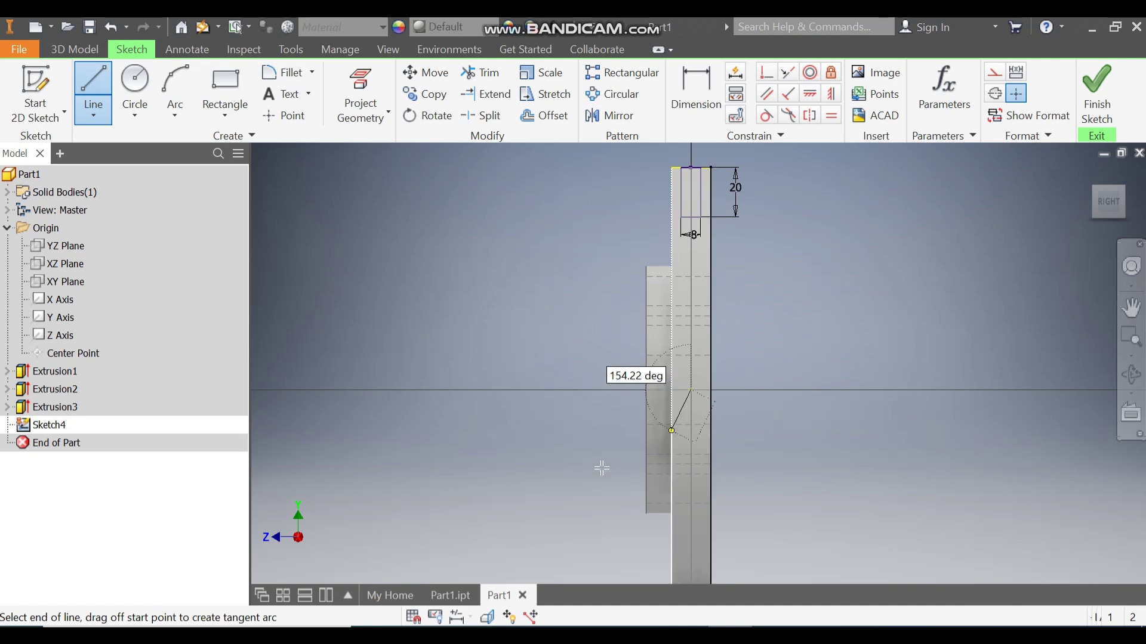
{"action": "left_click", "coordinate": [384, 391]}
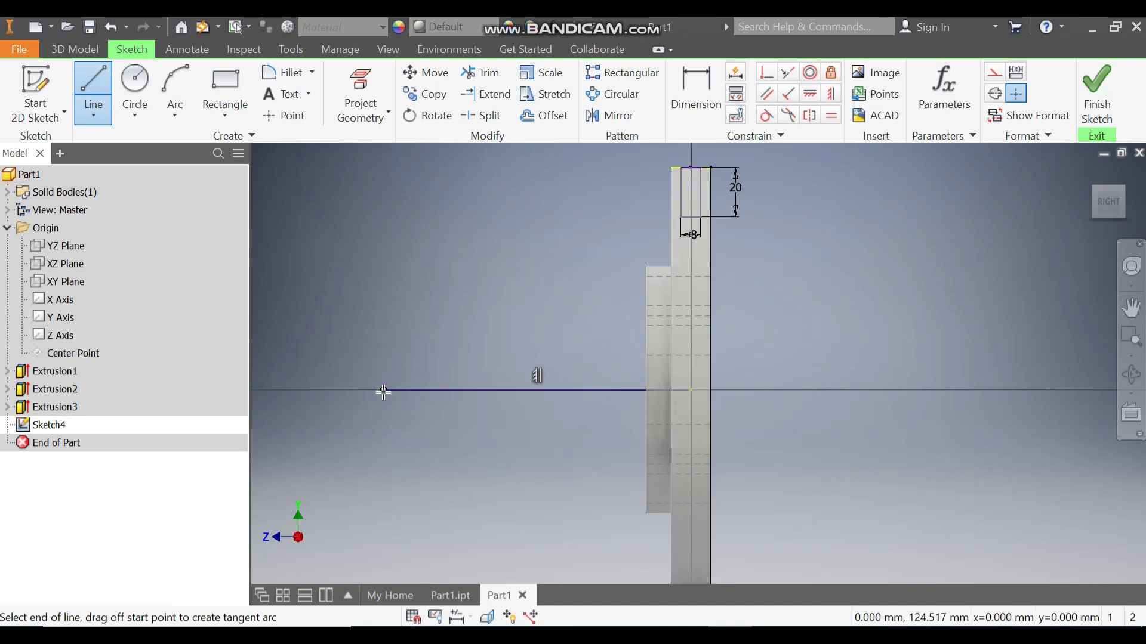
{"action": "key", "text": "Escape"}
{"action": "left_click", "coordinate": [520, 390]}
{"action": "left_click", "coordinate": [994, 75]}
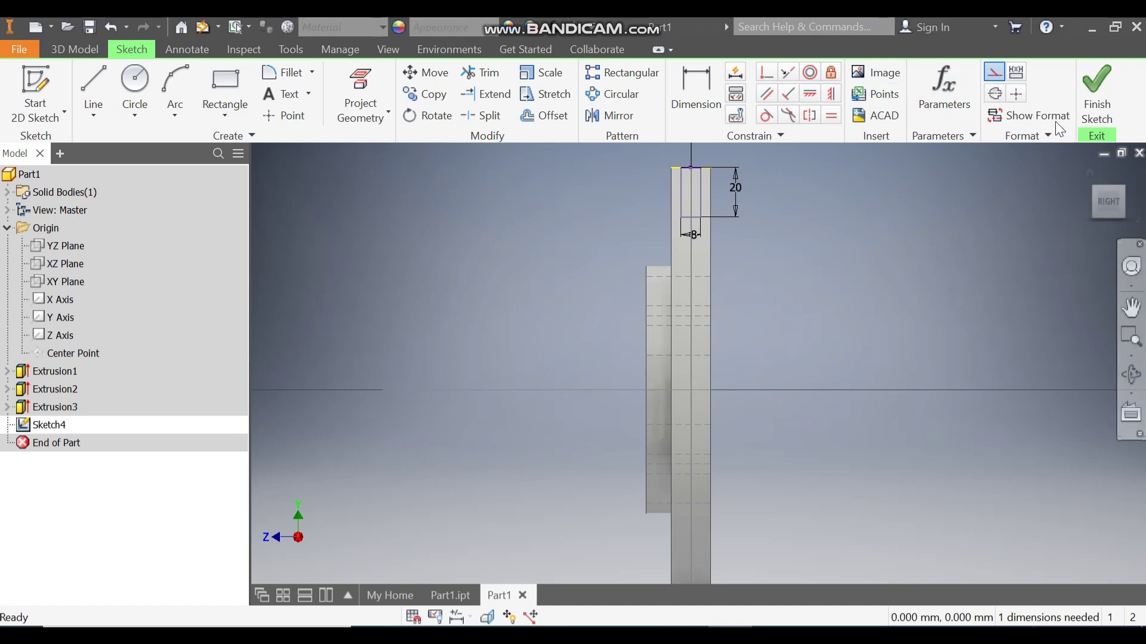
Finish the sketch and revolve the rectangle about the construction axis as a symmetric cut with an angle of 15 degrees
{"action": "left_click", "coordinate": [1097, 98]}
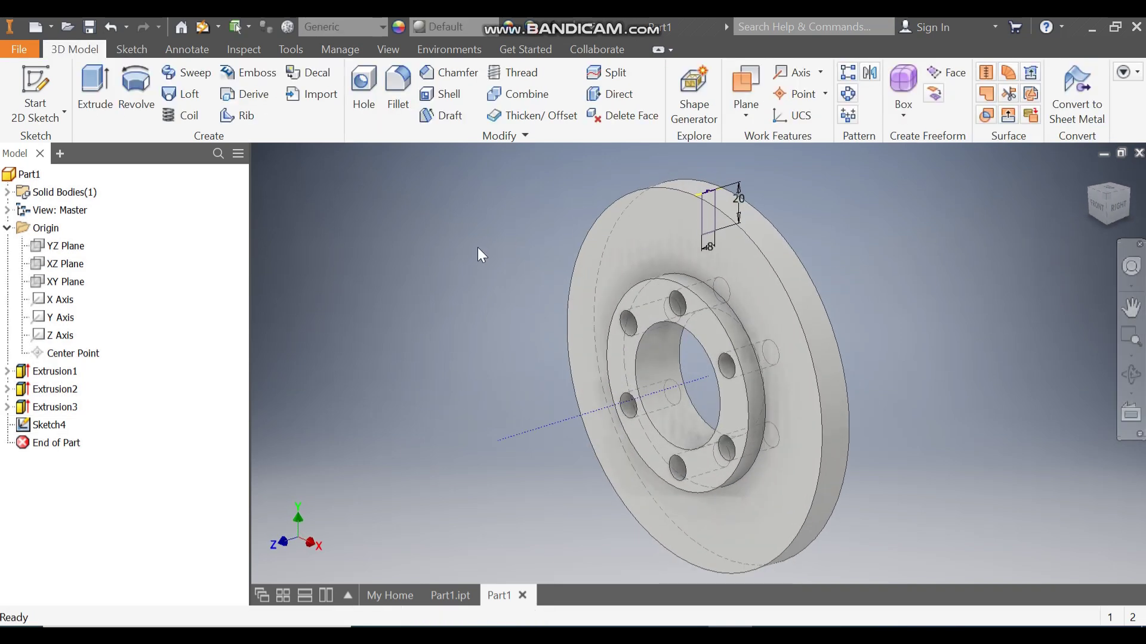
{"action": "left_click", "coordinate": [136, 89]}
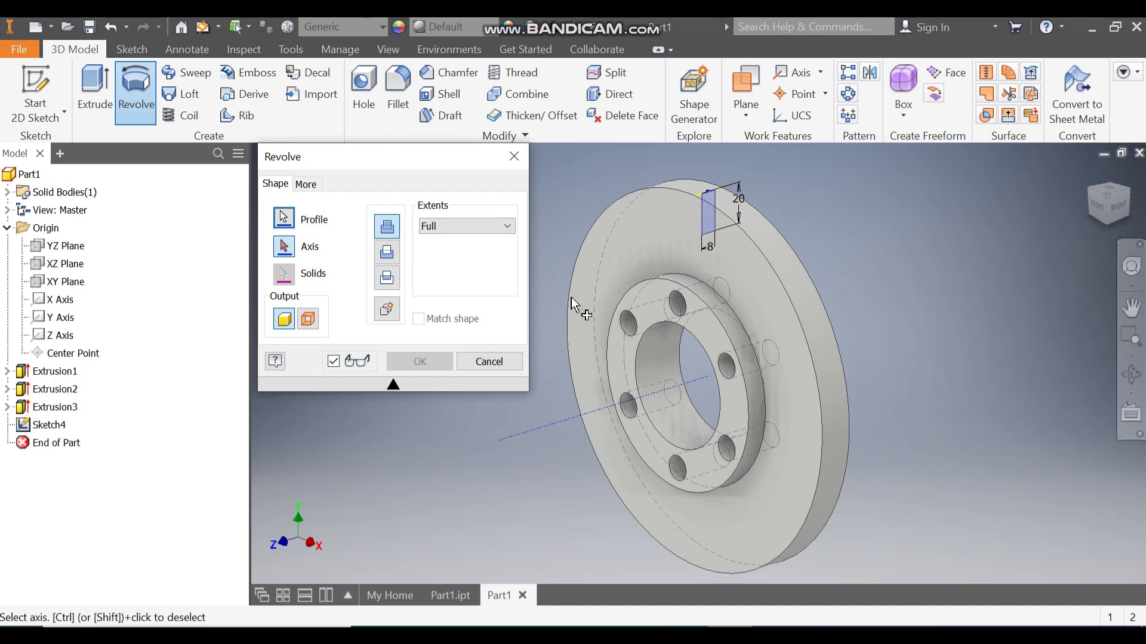
{"action": "left_click", "coordinate": [578, 417]}
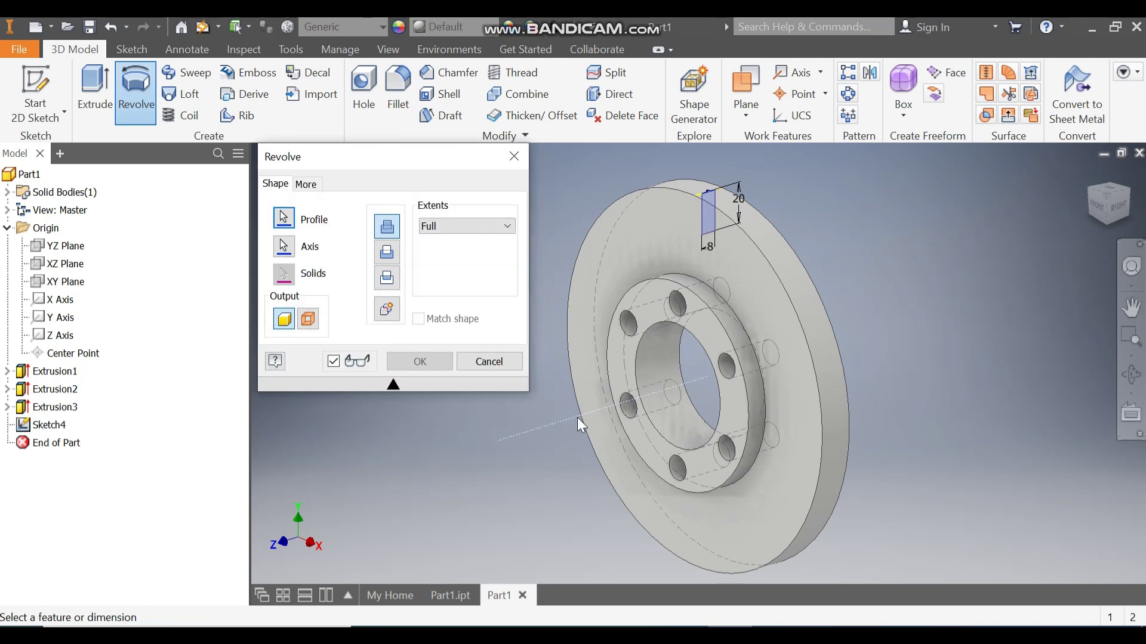
{"action": "left_click", "coordinate": [388, 252]}
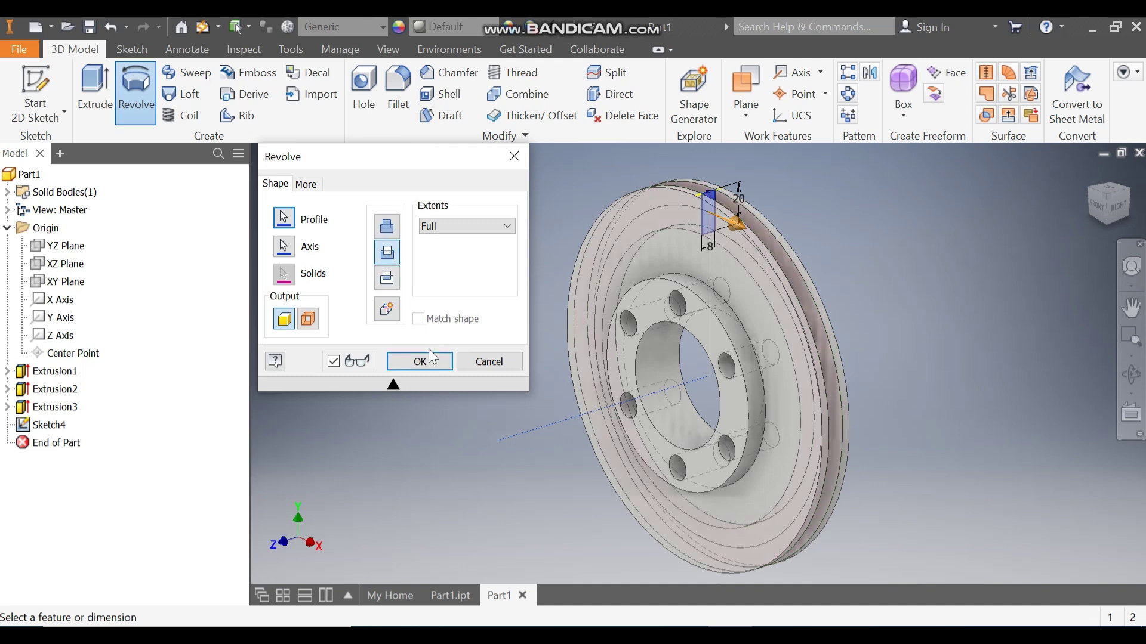
{"action": "left_click", "coordinate": [463, 225]}
{"action": "left_click", "coordinate": [456, 240]}
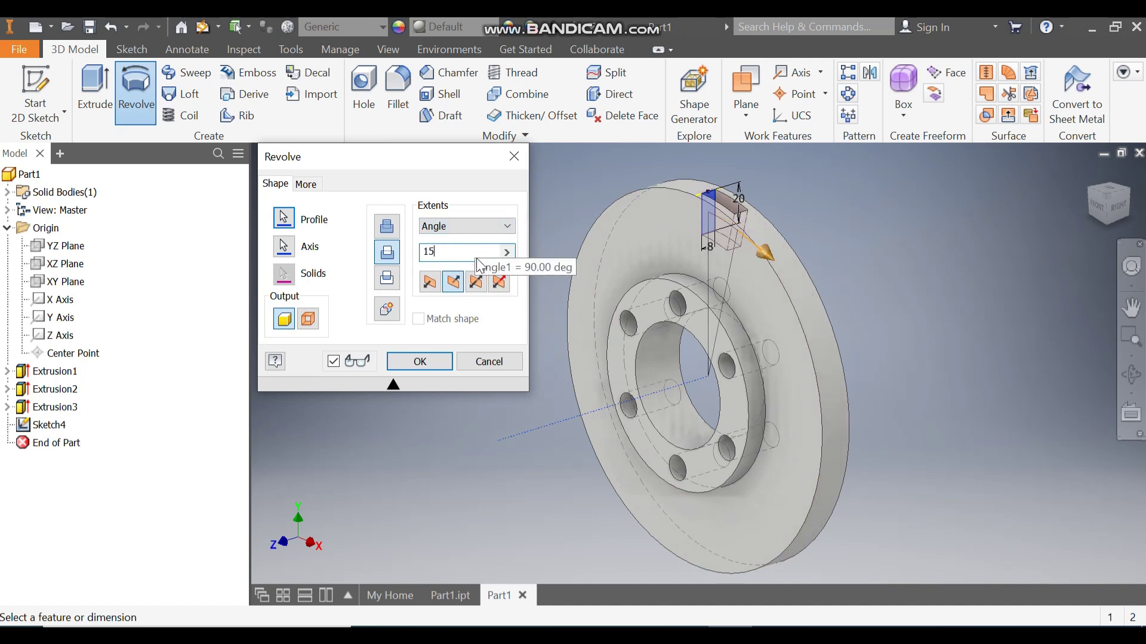
{"action": "left_click", "coordinate": [483, 289]}
{"action": "left_click", "coordinate": [442, 365]}
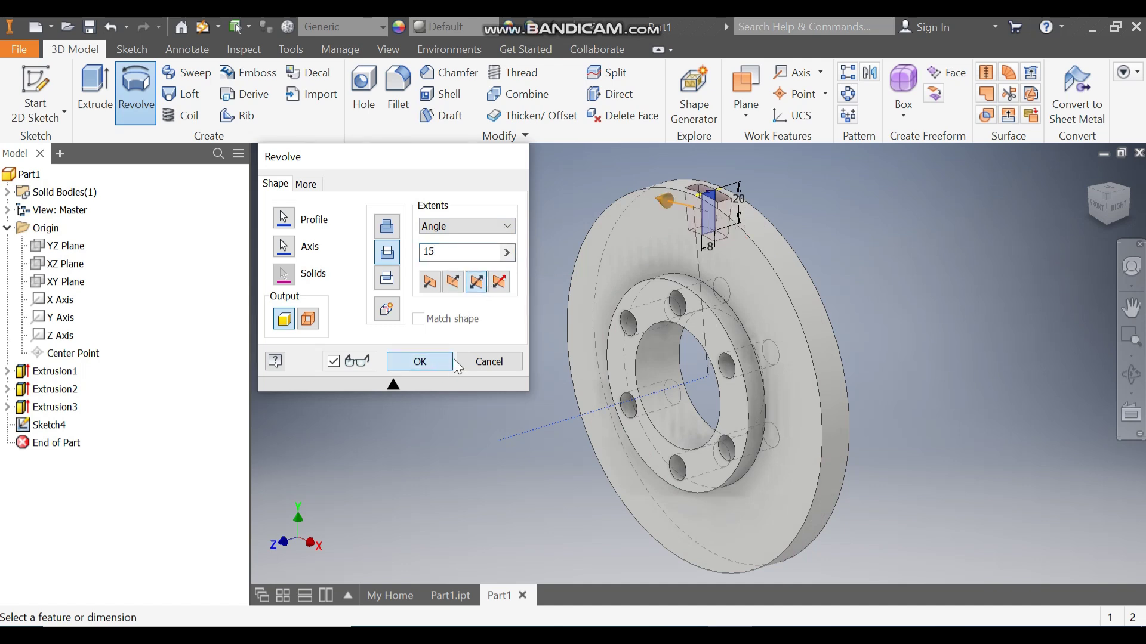
Fillet the four corner edges of the rim pocket with a 2 mm radius
{"action": "scroll", "coordinate": [689, 191], "scroll_direction": "up", "scroll_amount": 3}
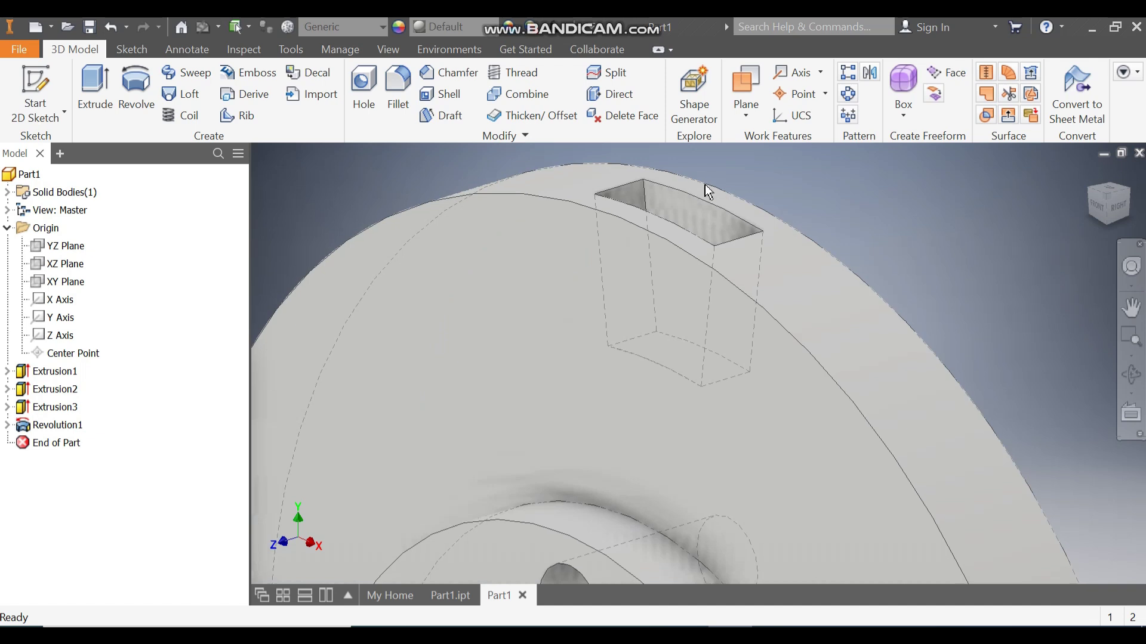
{"action": "scroll", "coordinate": [739, 182], "scroll_direction": "down", "scroll_amount": 1}
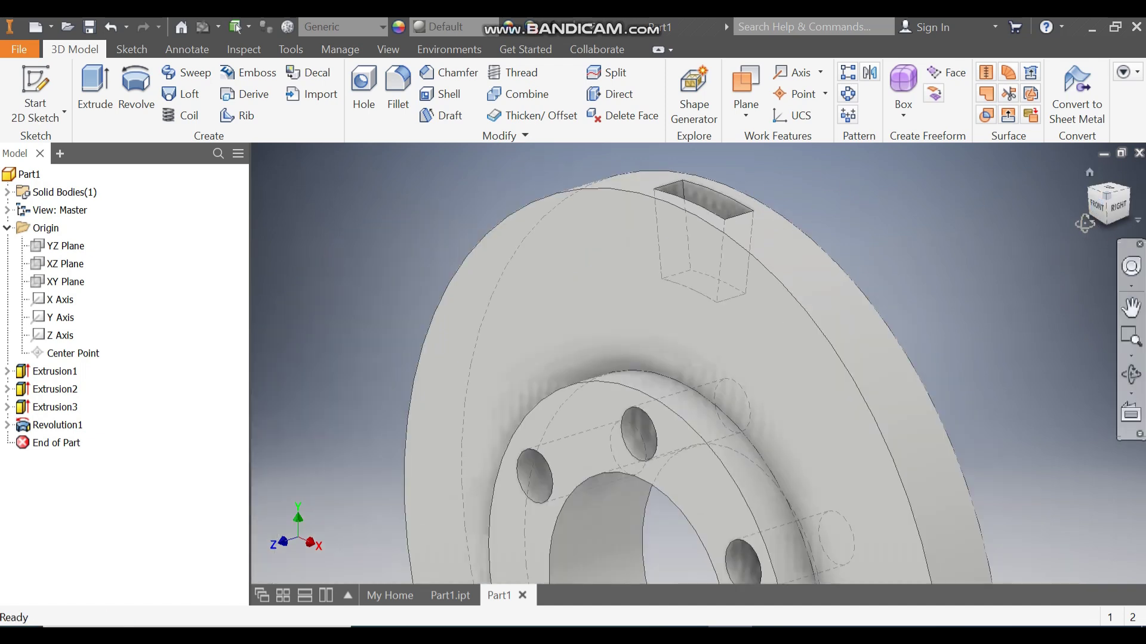
{"action": "key", "text": "F4"}
{"action": "left_click_drag", "start_coordinate": [1074, 238], "coordinate": [1036, 248]}
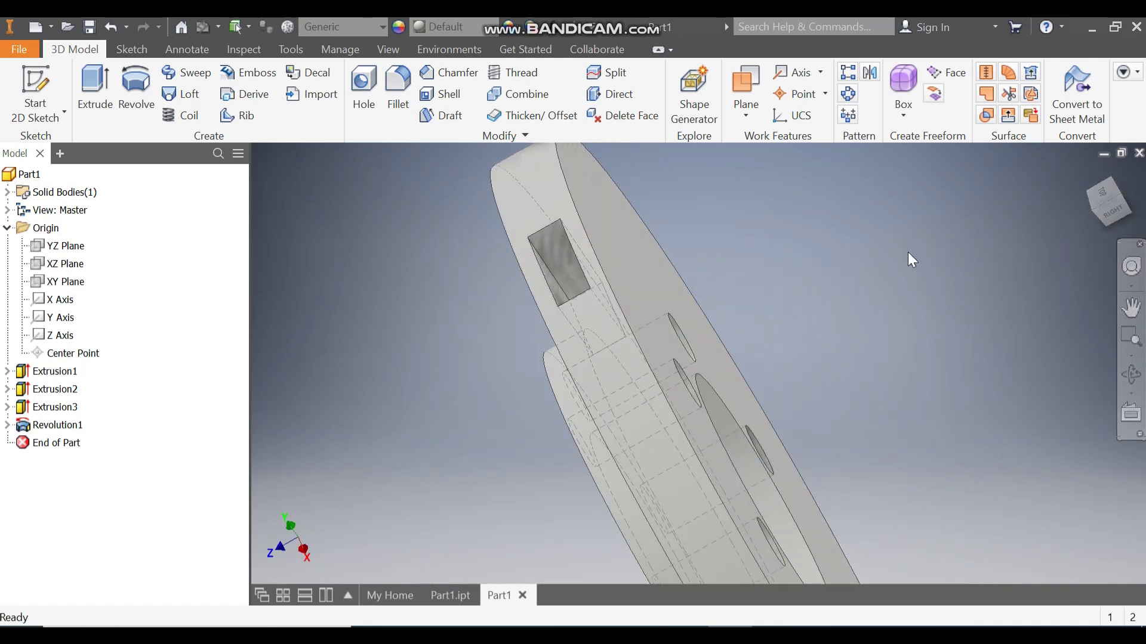
{"action": "left_click", "coordinate": [556, 277]}
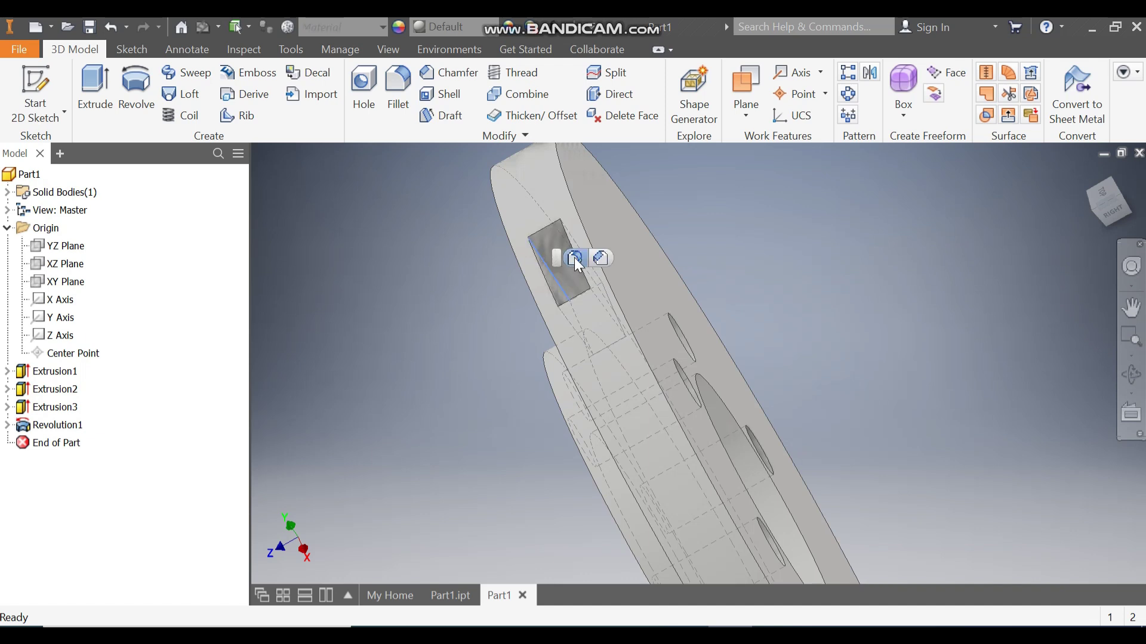
{"action": "left_click", "coordinate": [576, 258]}
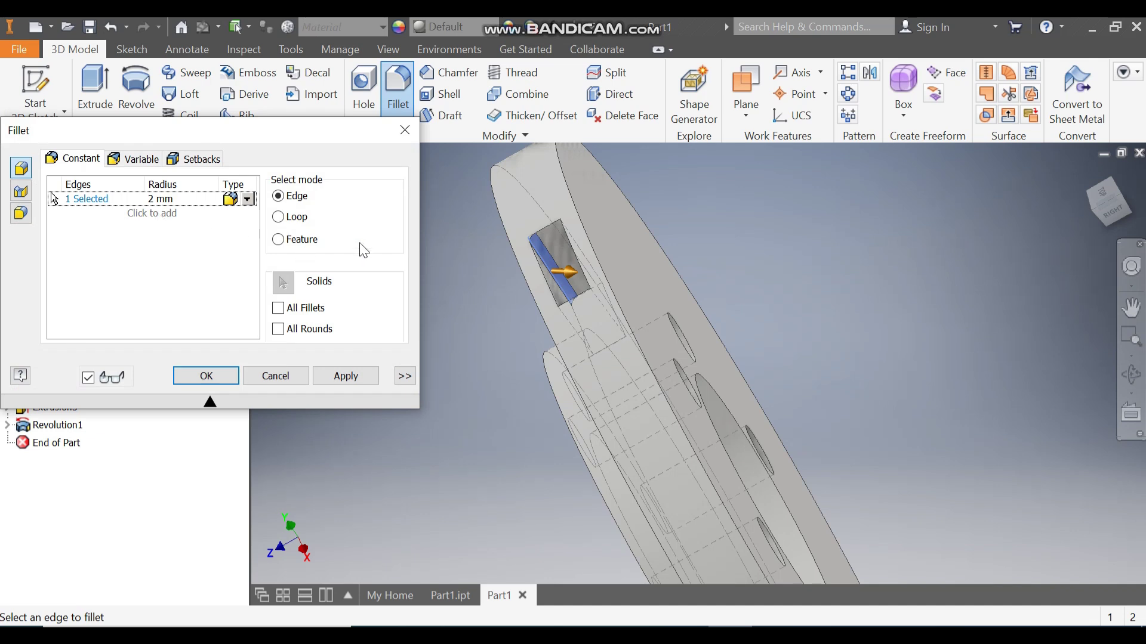
{"action": "middle_click_drag", "start_coordinate": [555, 251], "coordinate": [588, 251], "text": "shift"}
{"action": "left_click", "coordinate": [575, 241]}
{"action": "middle_click_drag", "start_coordinate": [660, 256], "coordinate": [680, 314], "text": "shift"}
{"action": "left_click", "coordinate": [615, 327]}
{"action": "left_click", "coordinate": [645, 322]}
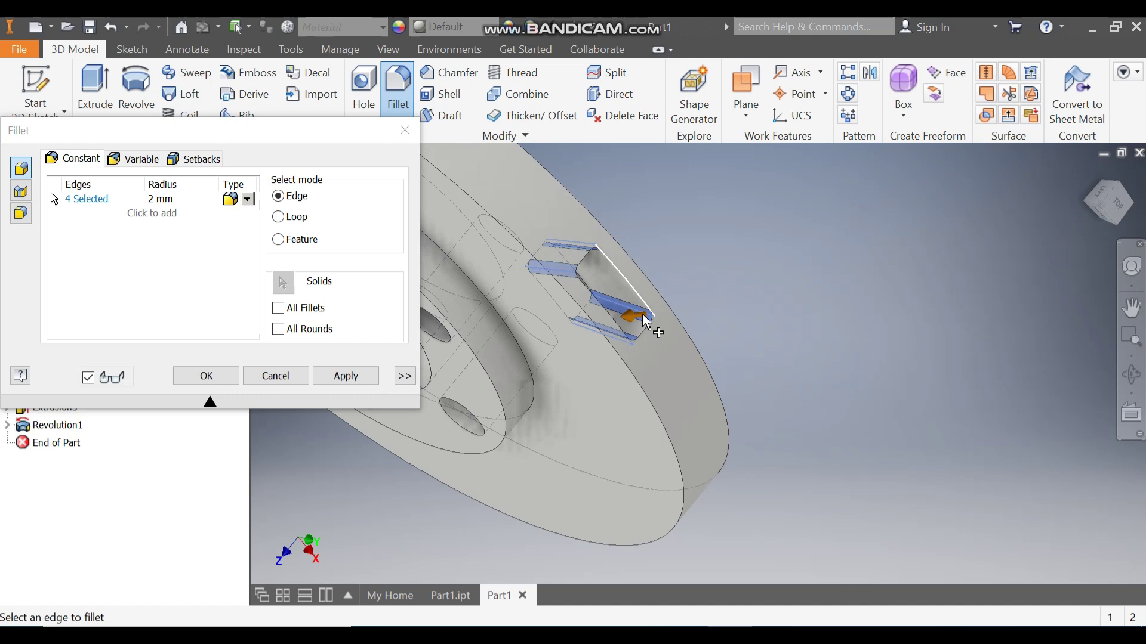
{"action": "left_click", "coordinate": [219, 376]}
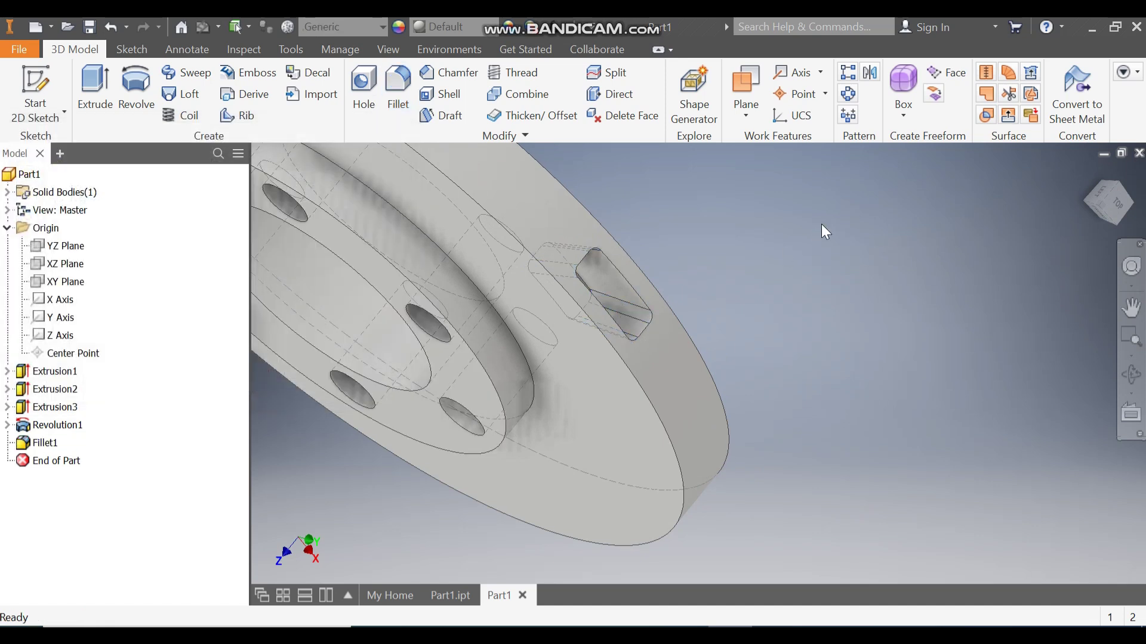
Pattern the revolved pocket and its fillet circularly about the disc's axis with 16 occurrences over 360 degrees
{"action": "left_click", "coordinate": [1102, 223]}
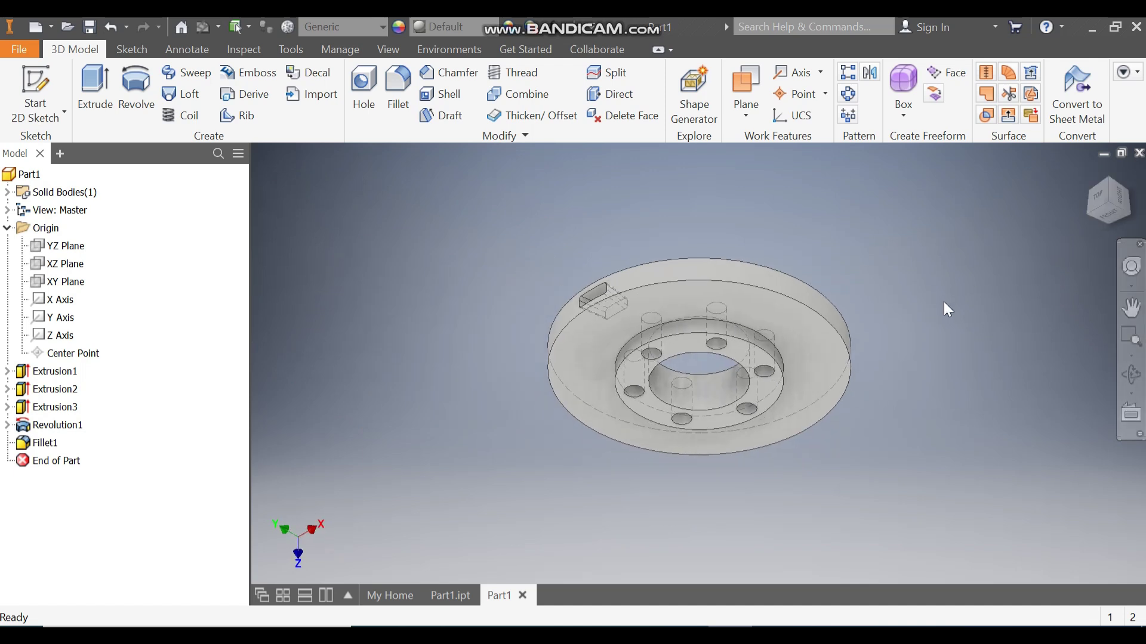
{"action": "left_click_drag", "start_coordinate": [1092, 173], "coordinate": [929, 299]}
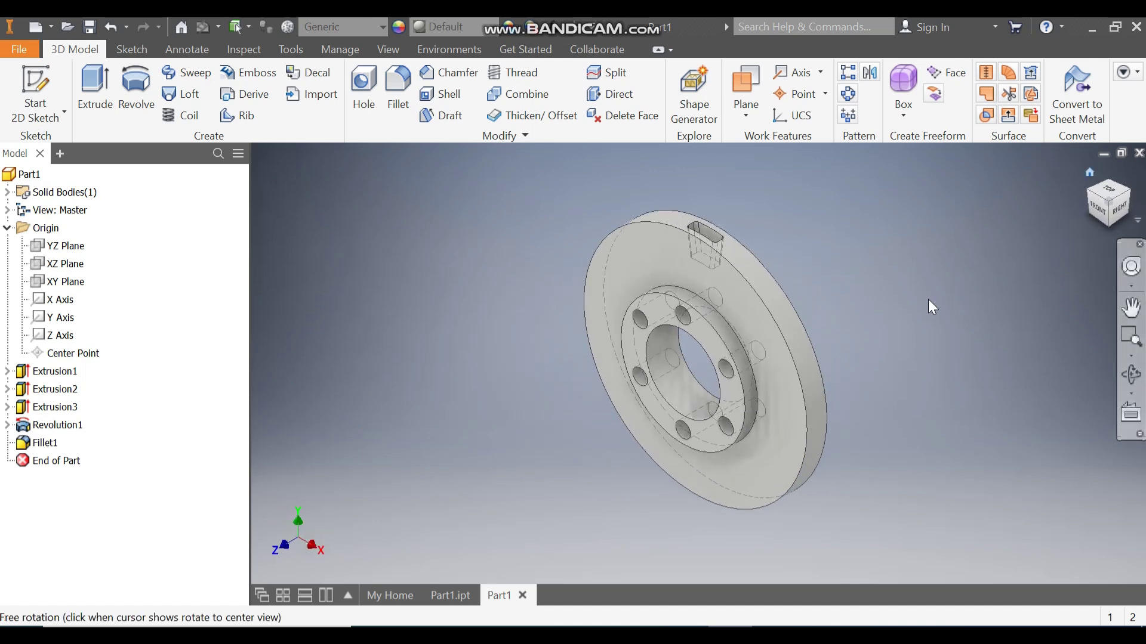
{"action": "left_click", "coordinate": [848, 94]}
{"action": "left_click", "coordinate": [70, 428]}
{"action": "left_click", "coordinate": [57, 444]}
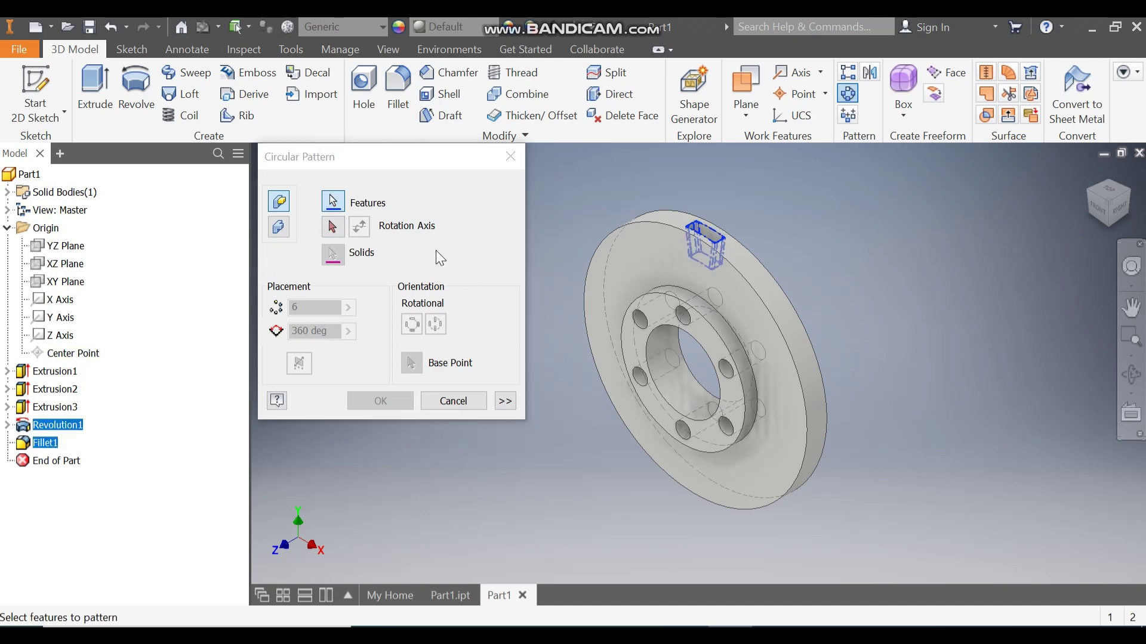
{"action": "left_click", "coordinate": [332, 228]}
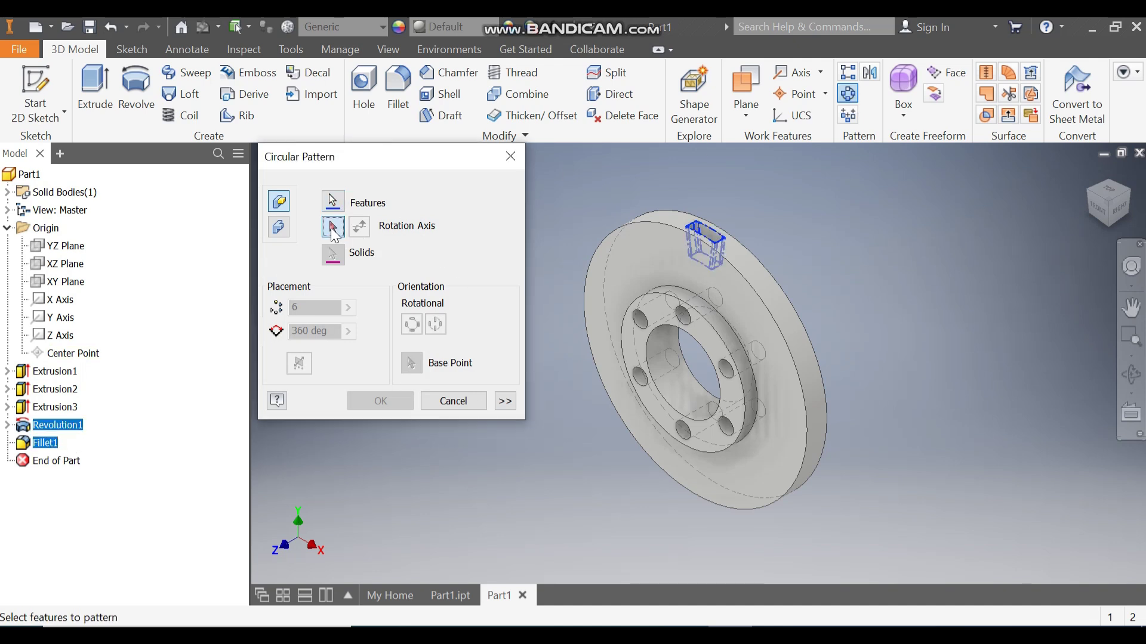
{"action": "left_click", "coordinate": [699, 307]}
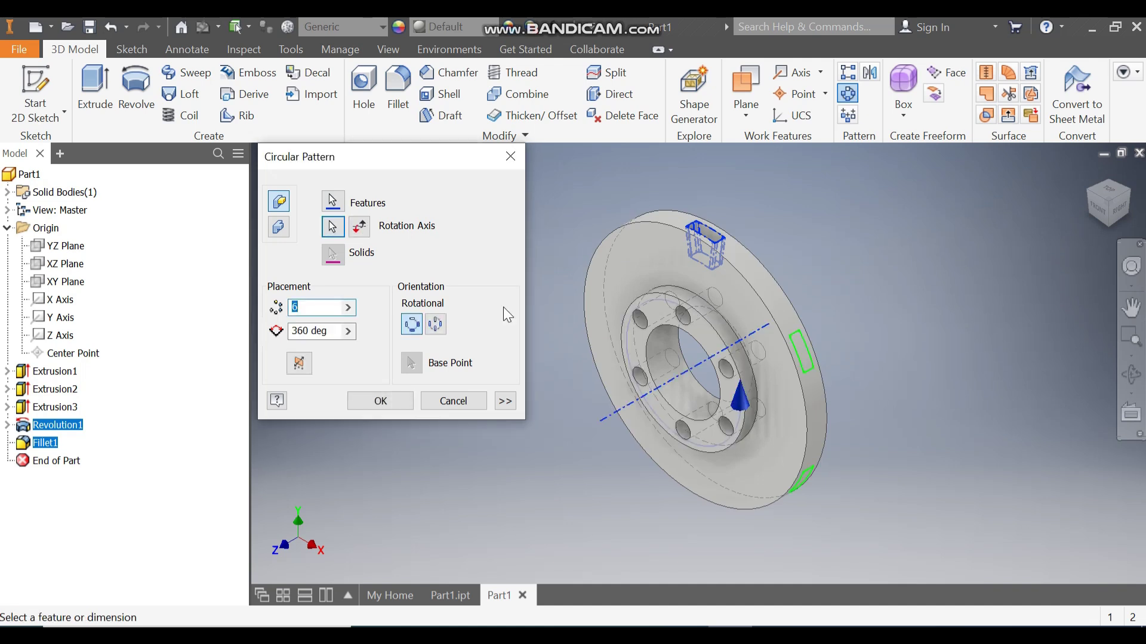
{"action": "type", "text": "16"}
{"action": "left_click", "coordinate": [389, 401]}
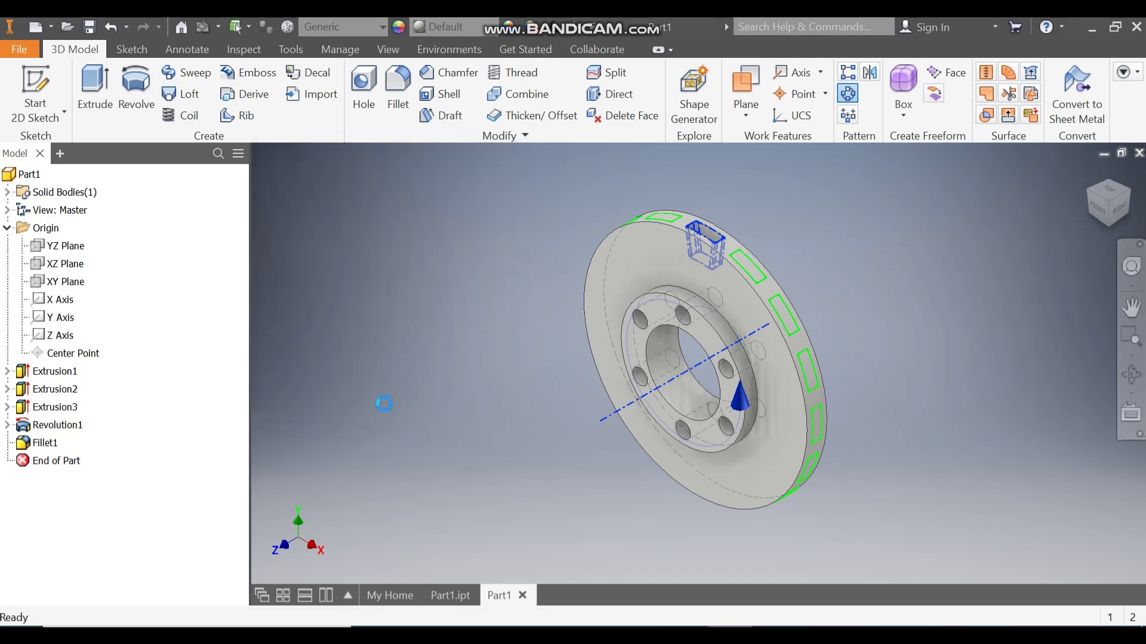
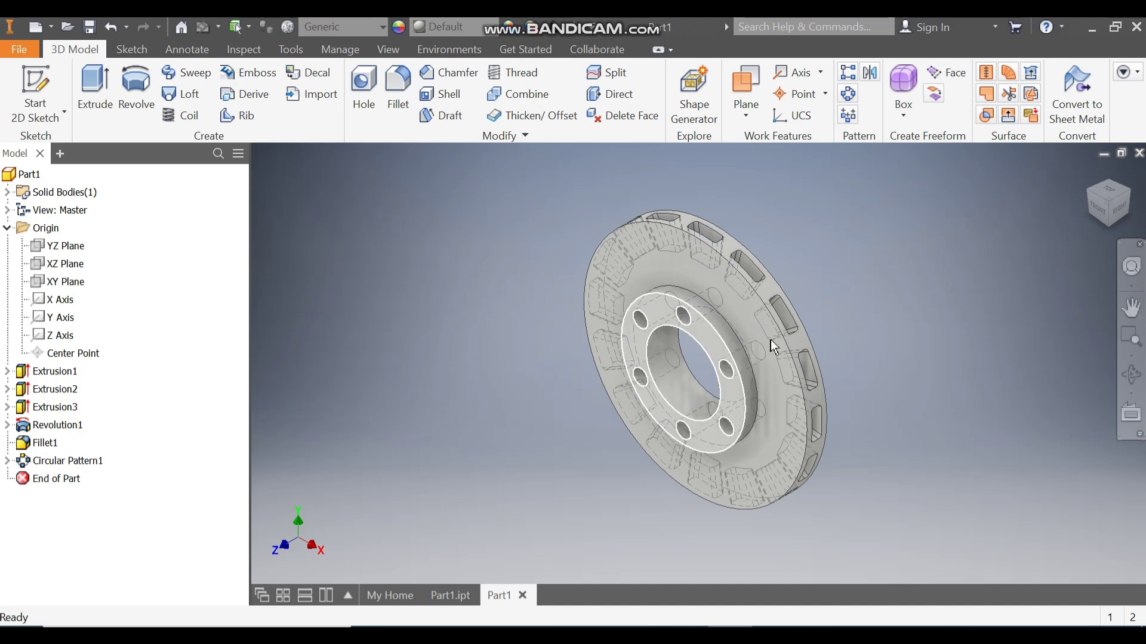
Start a sketch on the disc's front face and draw a three-point arc of about 52 mm radius from the centre to the rim
{"action": "left_click", "coordinate": [706, 267]}
{"action": "left_click", "coordinate": [833, 248]}
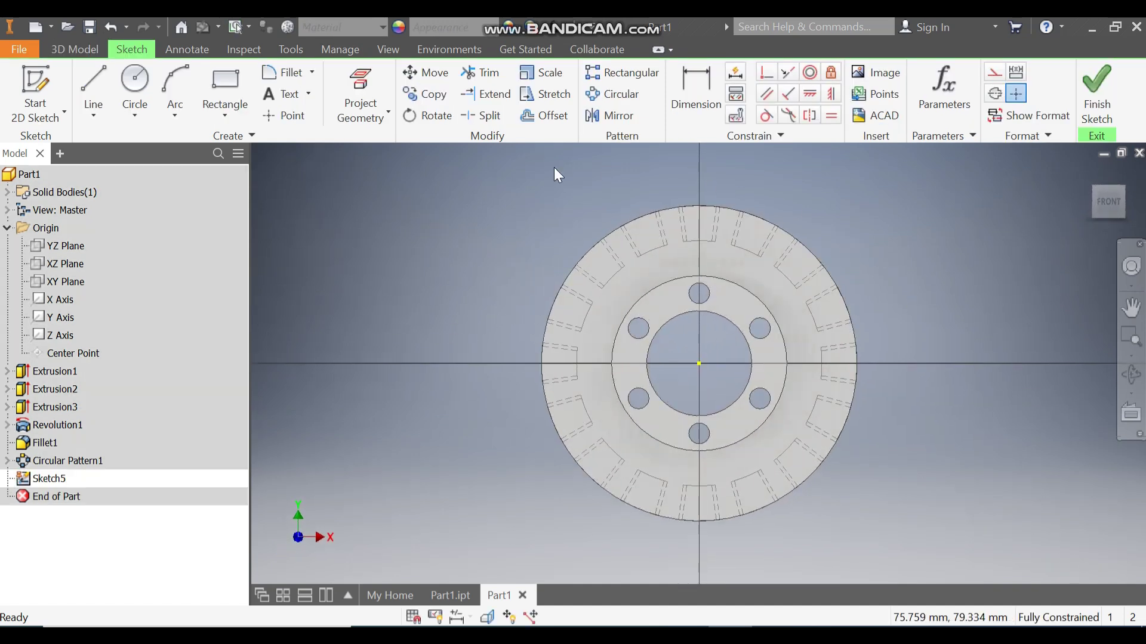
{"action": "left_click", "coordinate": [174, 112]}
{"action": "left_click", "coordinate": [210, 148]}
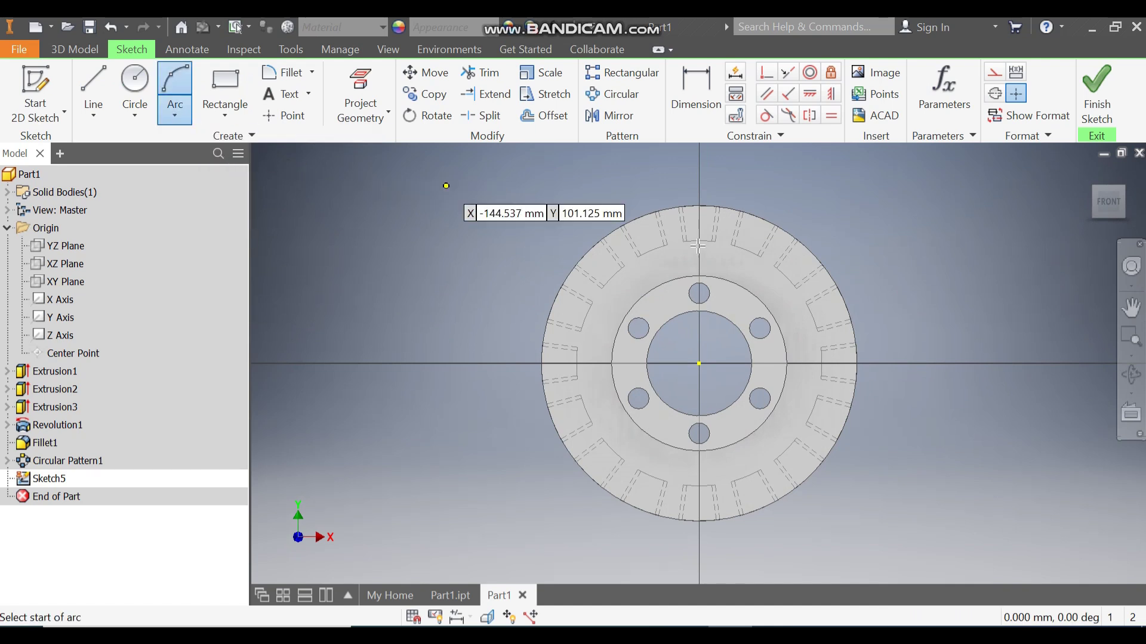
{"action": "left_click", "coordinate": [702, 363]}
{"action": "scroll", "coordinate": [692, 224], "scroll_direction": "up", "scroll_amount": 5}
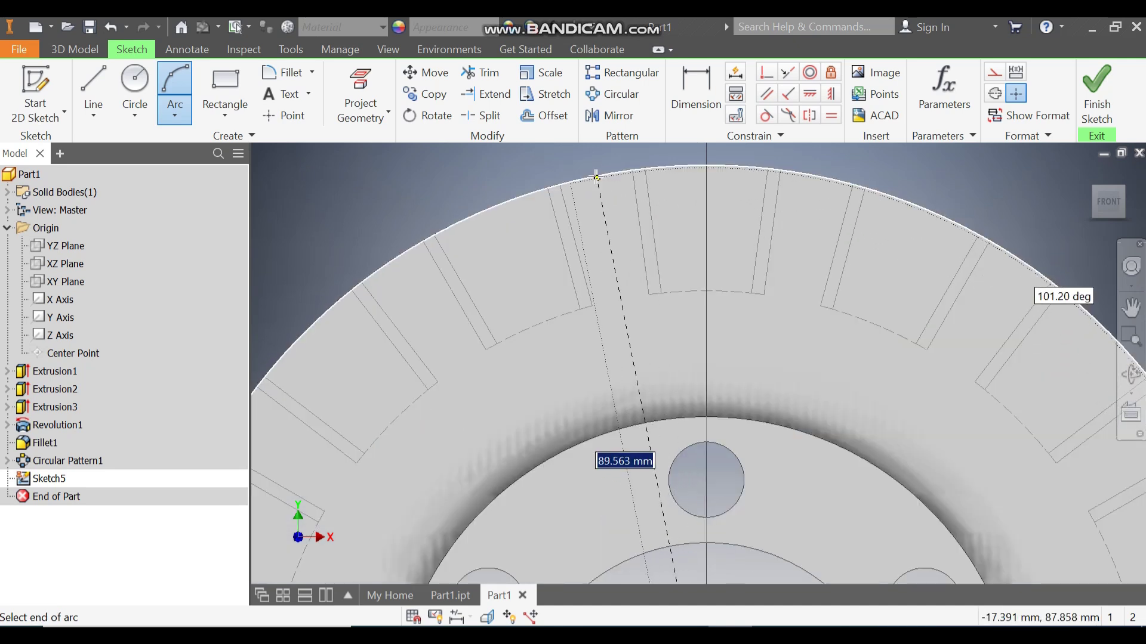
{"action": "left_click", "coordinate": [624, 215]}
{"action": "left_click", "coordinate": [759, 309]}
Dimension the arc's radius to 80 mm
{"action": "scroll", "coordinate": [734, 286], "scroll_direction": "down", "scroll_amount": 5}
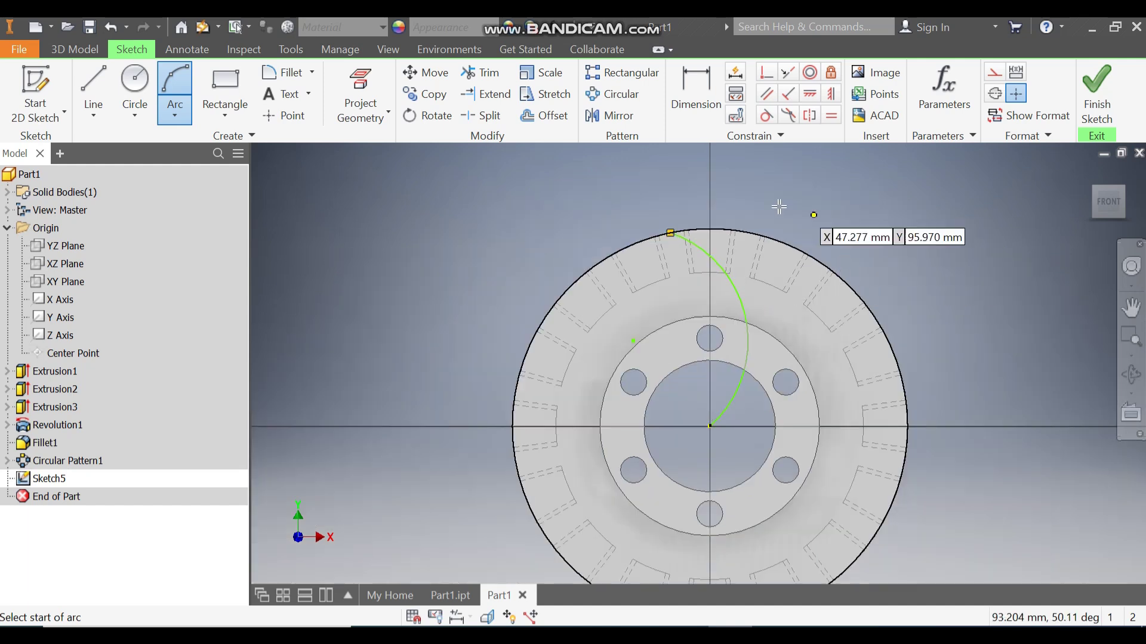
{"action": "left_click", "coordinate": [698, 95]}
{"action": "left_click", "coordinate": [746, 311]}
{"action": "left_click", "coordinate": [803, 203]}
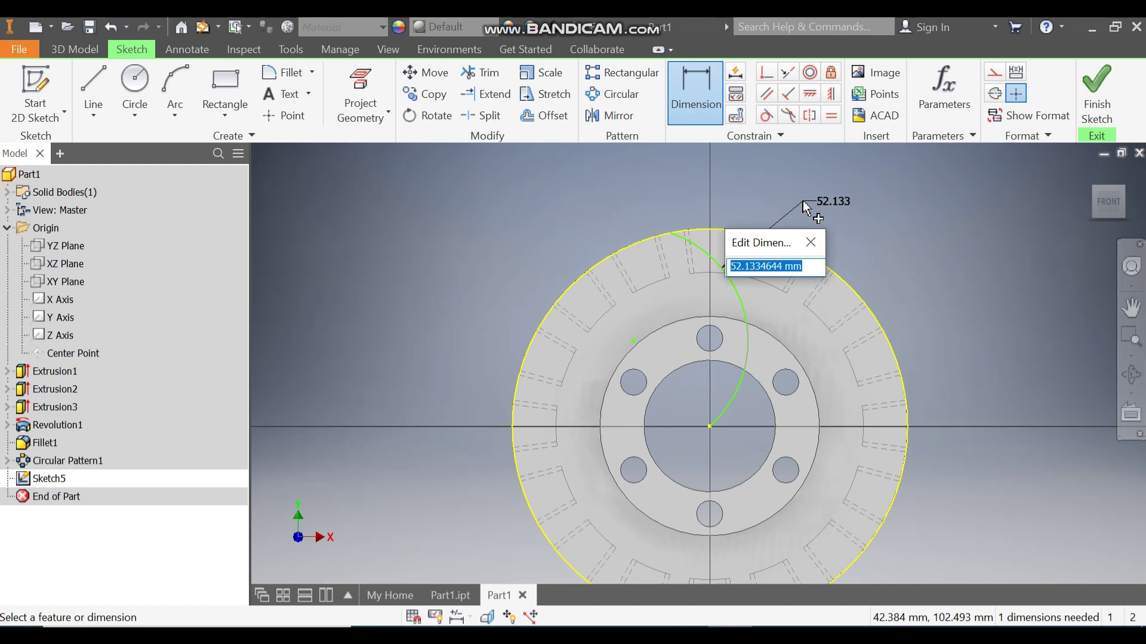
{"action": "type", "text": "80"}
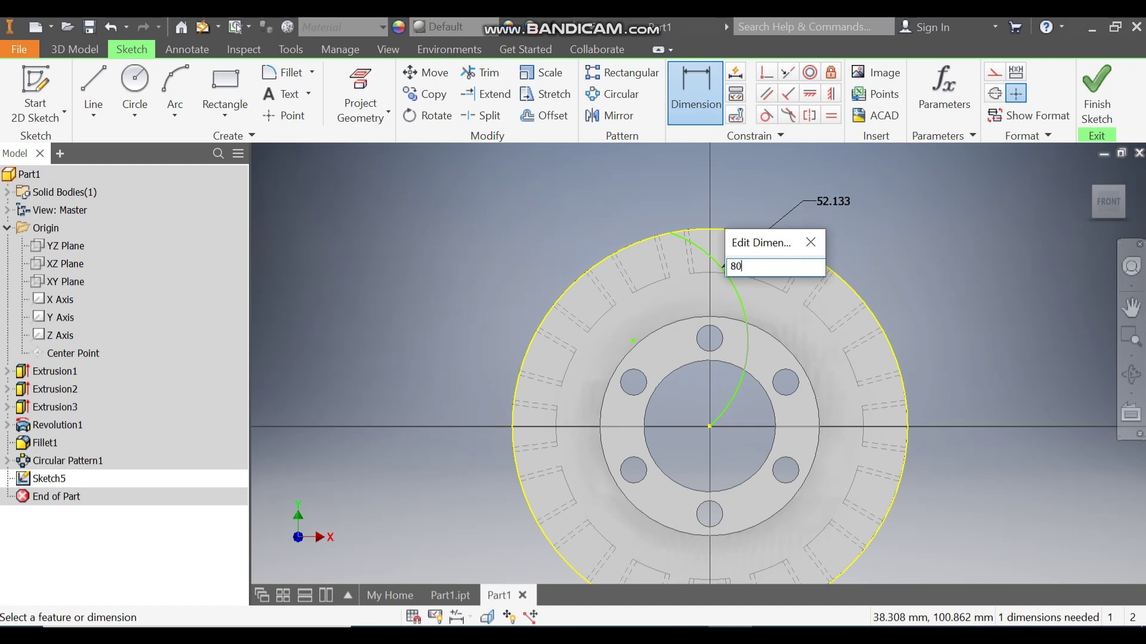
{"action": "key", "text": "Return"}
Dimension the vertical distance between the origin and the arc's centre point to 30 mm
{"action": "scroll", "coordinate": [677, 248], "scroll_direction": "down", "scroll_amount": 5}
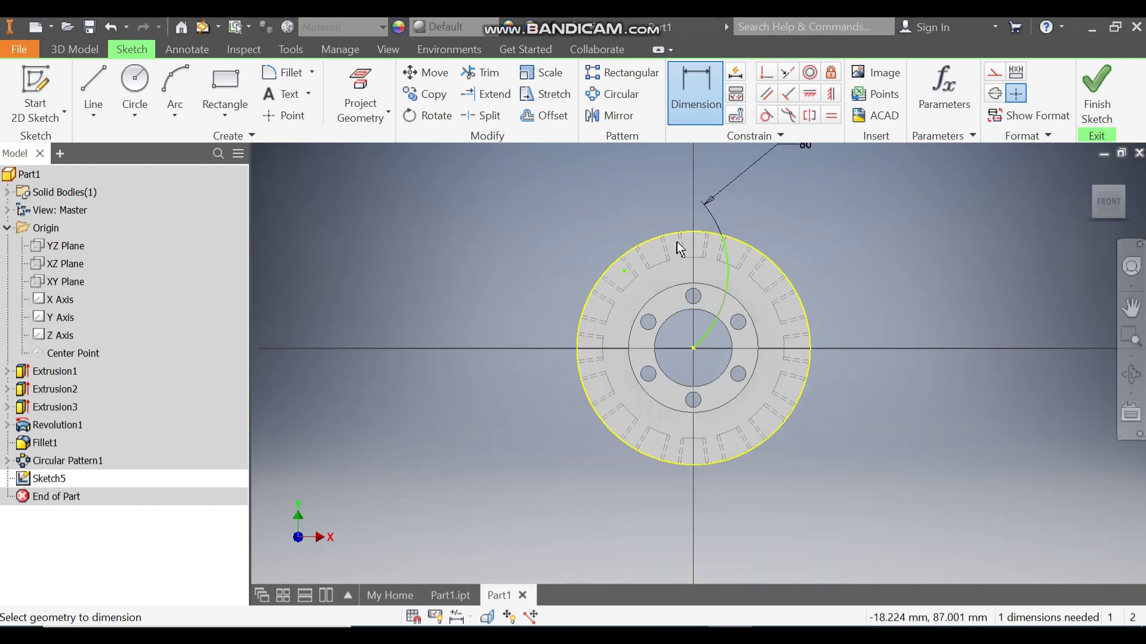
{"action": "scroll", "coordinate": [679, 285], "scroll_direction": "up", "scroll_amount": 3}
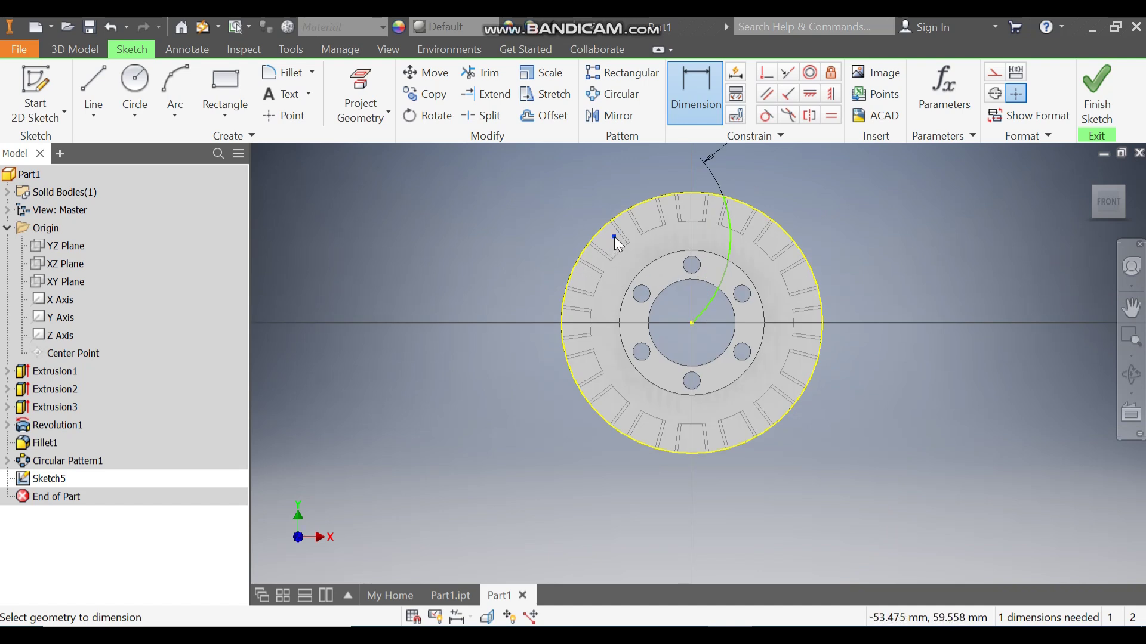
{"action": "left_click", "coordinate": [691, 323]}
{"action": "left_click", "coordinate": [614, 236]}
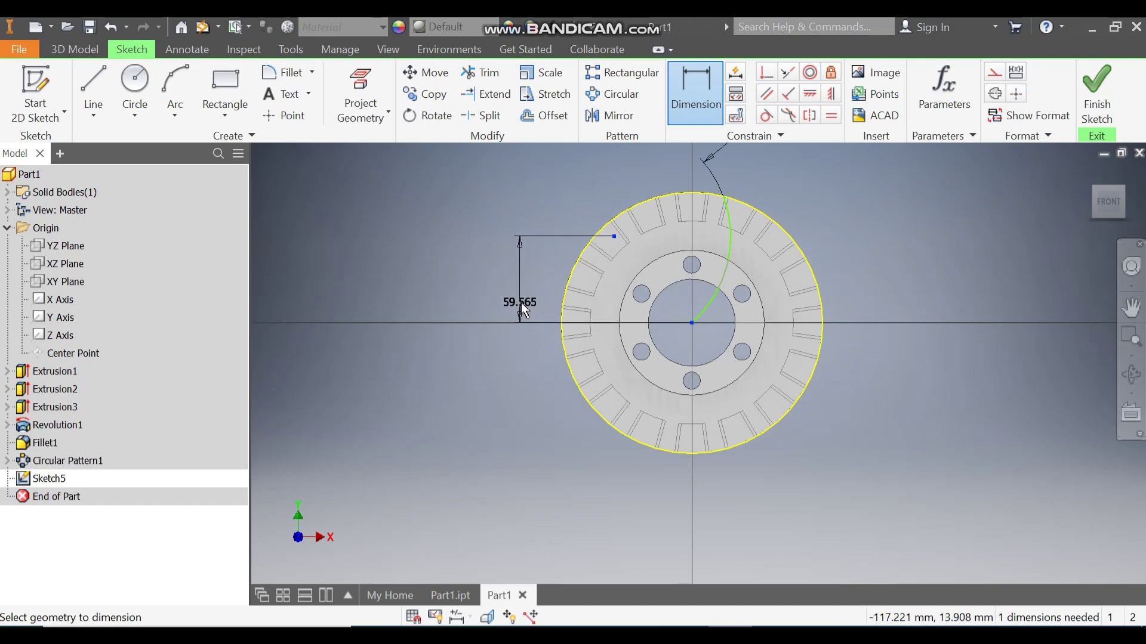
{"action": "left_click", "coordinate": [520, 302]}
{"action": "type", "text": "30"}
{"action": "key", "text": "Return"}
{"action": "key", "text": "Escape"}
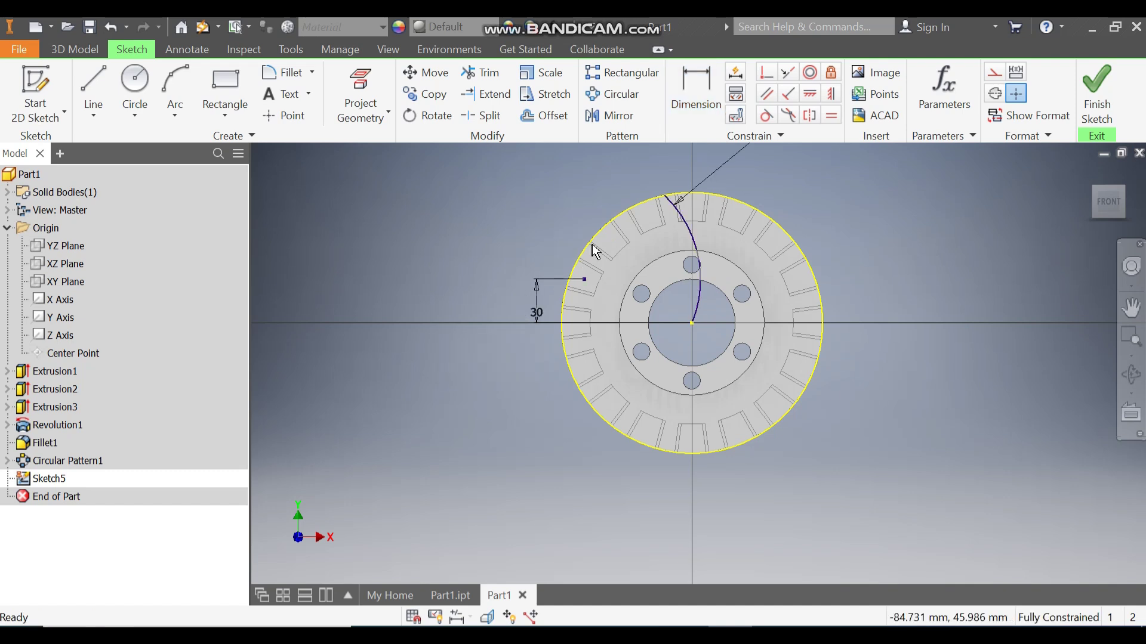
Convert the projected rim circle and the arc to construction geometry
{"action": "left_click", "coordinate": [625, 210]}
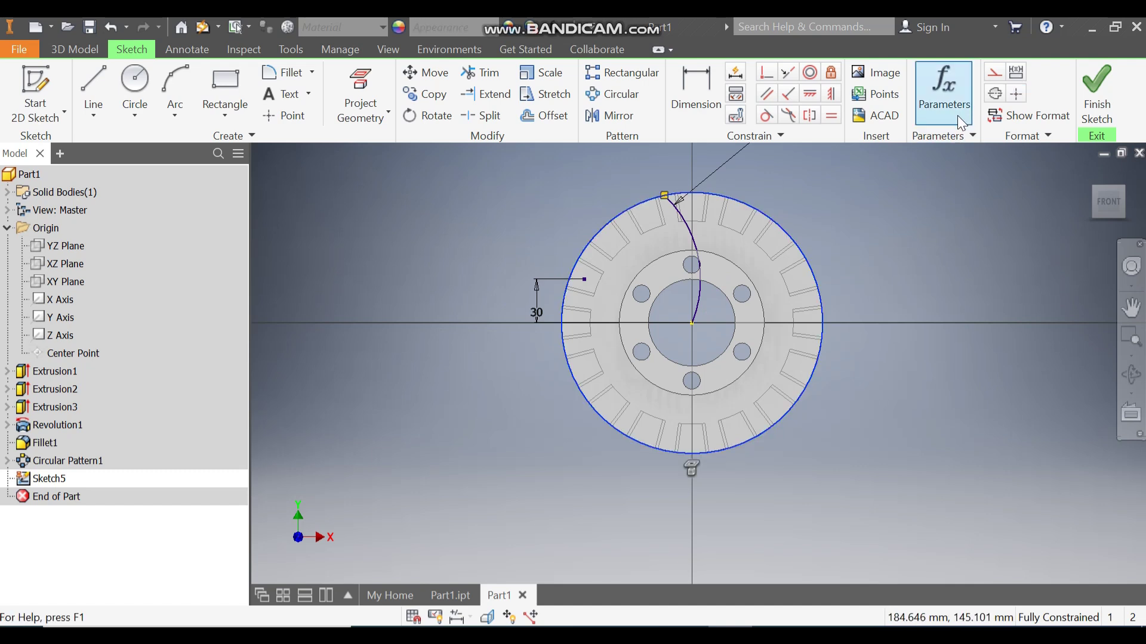
{"action": "key", "text": "Escape"}
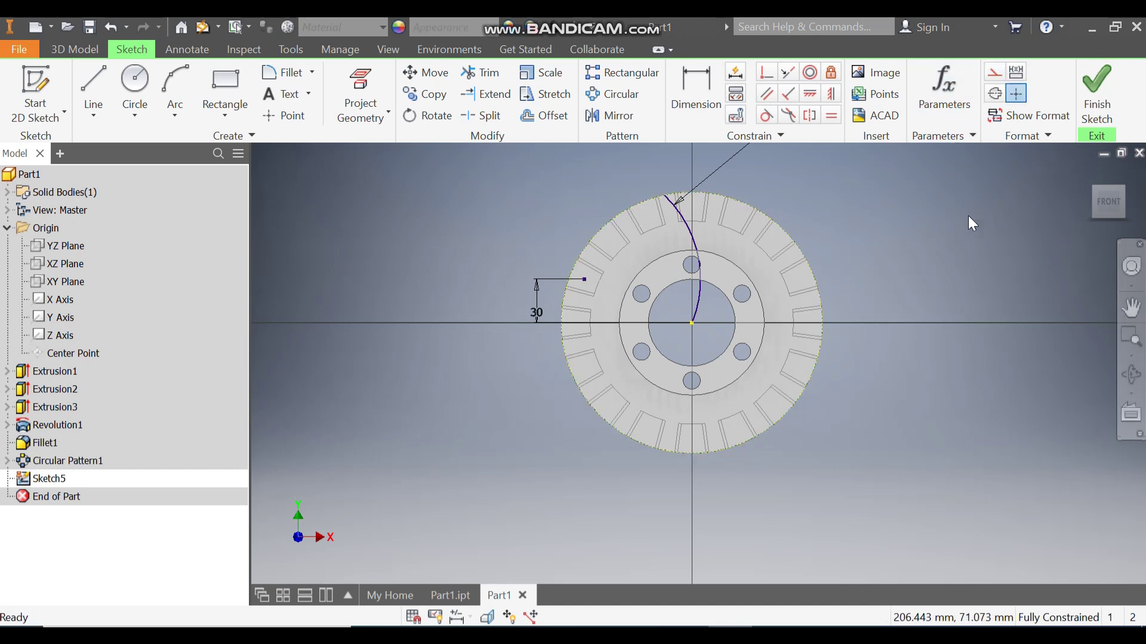
{"action": "scroll", "coordinate": [675, 228], "scroll_direction": "up", "scroll_amount": 3}
{"action": "left_click", "coordinate": [700, 230]}
{"action": "left_click", "coordinate": [994, 76]}
{"action": "left_click", "coordinate": [461, 205]}
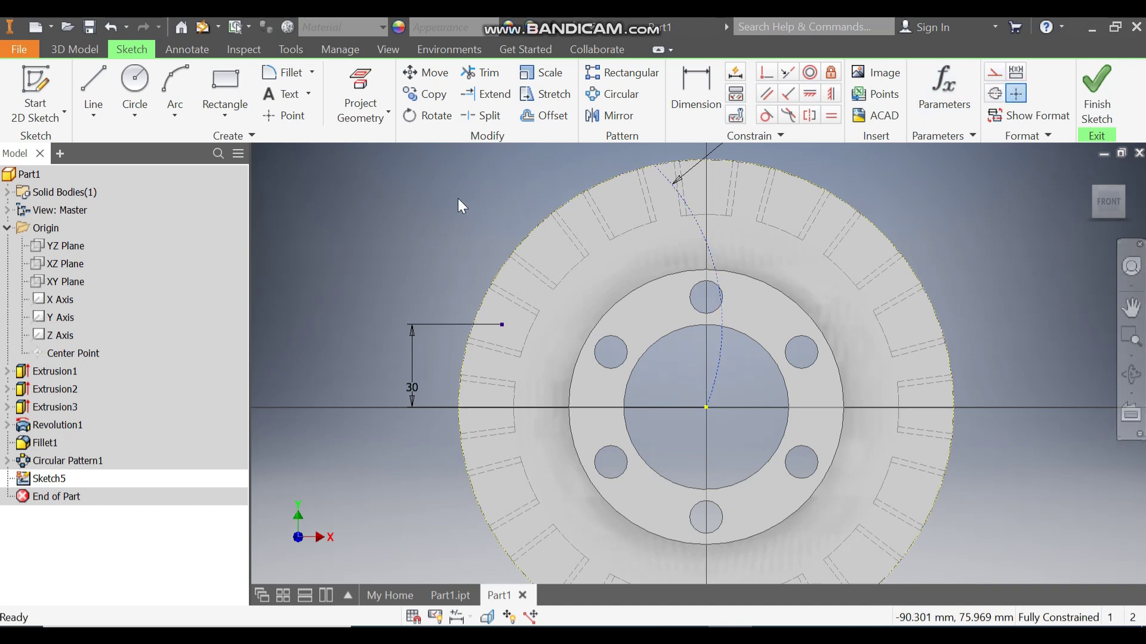
Draw three circles centred on the construction arc, spaced between the rim and the hub, with the outermost about 9 mm in diameter
{"action": "left_click", "coordinate": [135, 89]}
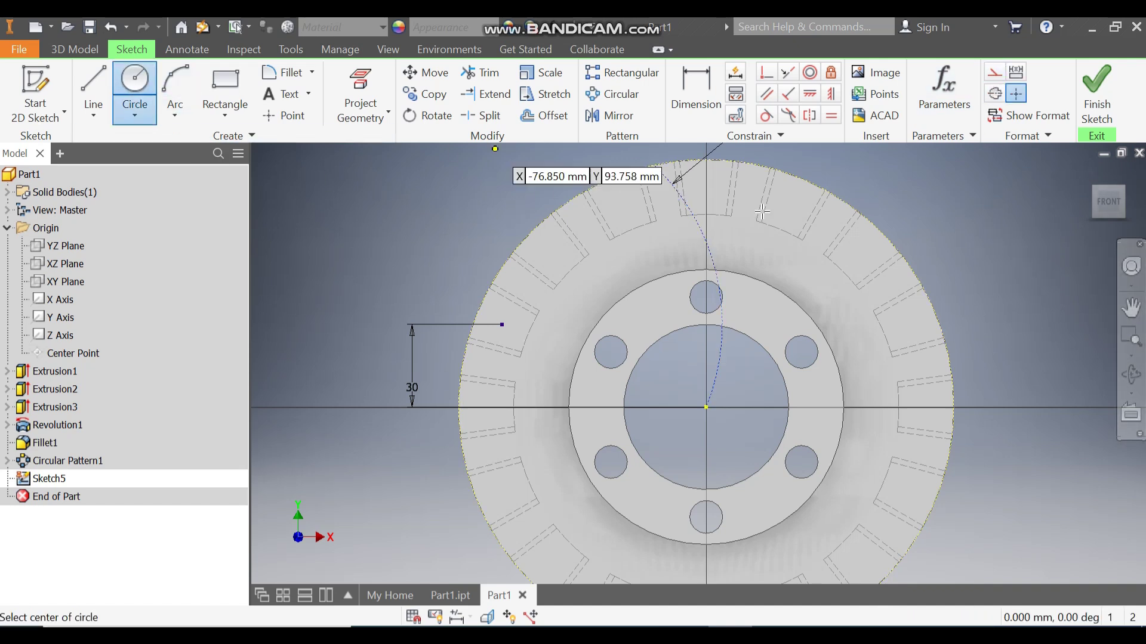
{"action": "scroll", "coordinate": [758, 217], "scroll_direction": "up", "scroll_amount": 3}
{"action": "left_click", "coordinate": [646, 219]}
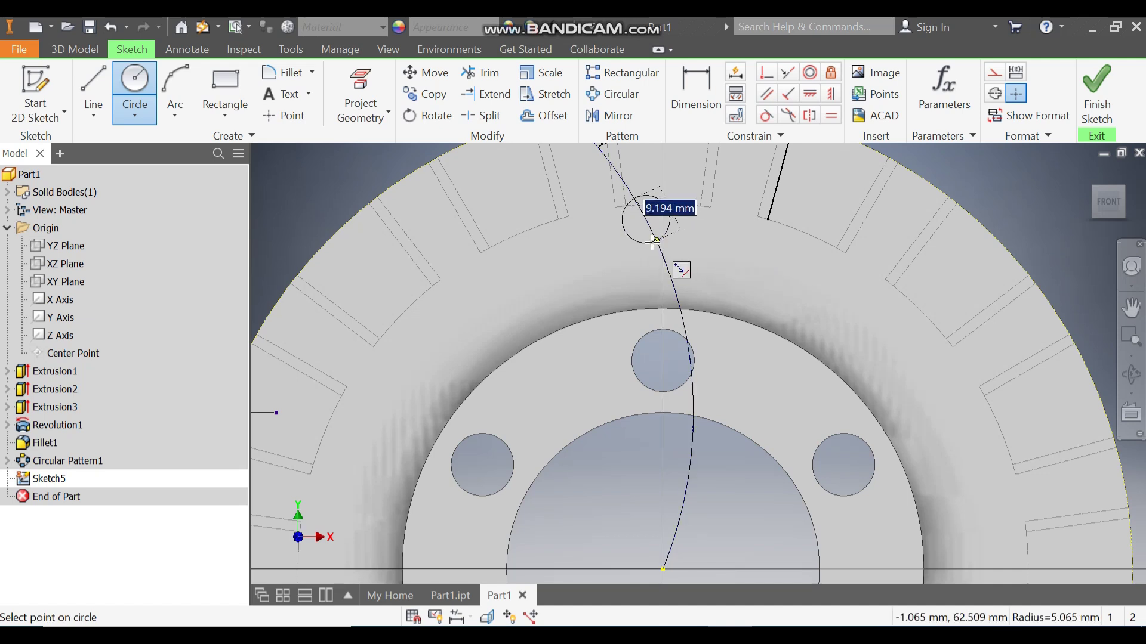
{"action": "left_click", "coordinate": [654, 242]}
{"action": "left_click", "coordinate": [670, 273]}
{"action": "left_click", "coordinate": [679, 298]}
{"action": "left_click", "coordinate": [694, 406]}
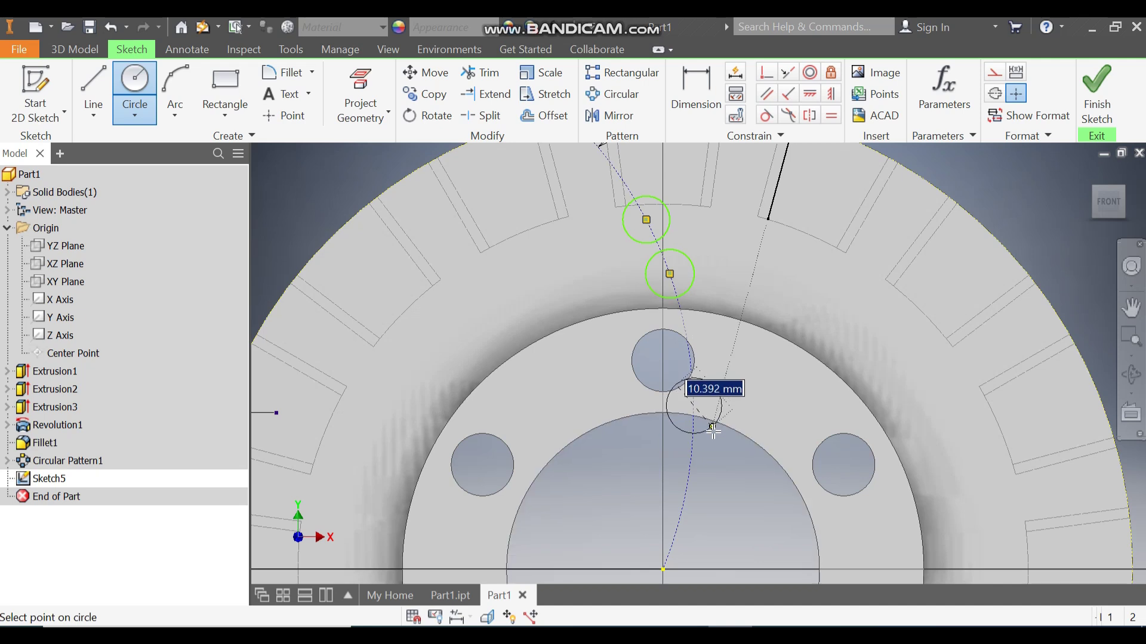
{"action": "left_click", "coordinate": [710, 435]}
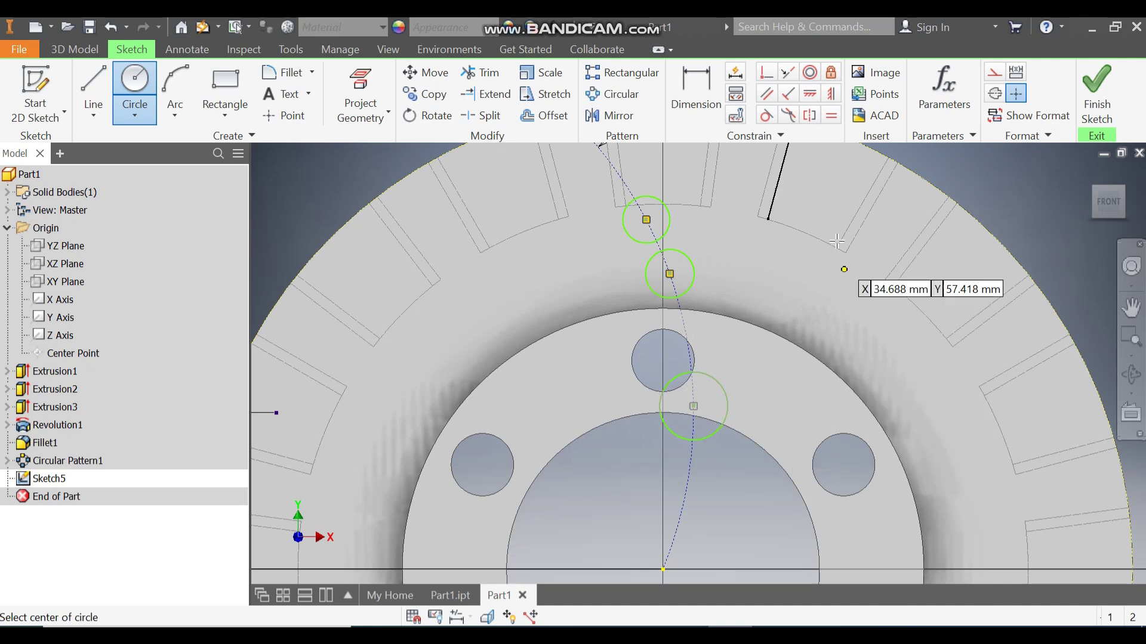
Dimension the outermost circle's diameter to 7.5 mm
{"action": "left_click", "coordinate": [695, 99]}
{"action": "left_click", "coordinate": [671, 222]}
{"action": "left_click", "coordinate": [691, 174]}
{"action": "type", "text": "7.5"}
{"action": "key", "text": "Return"}
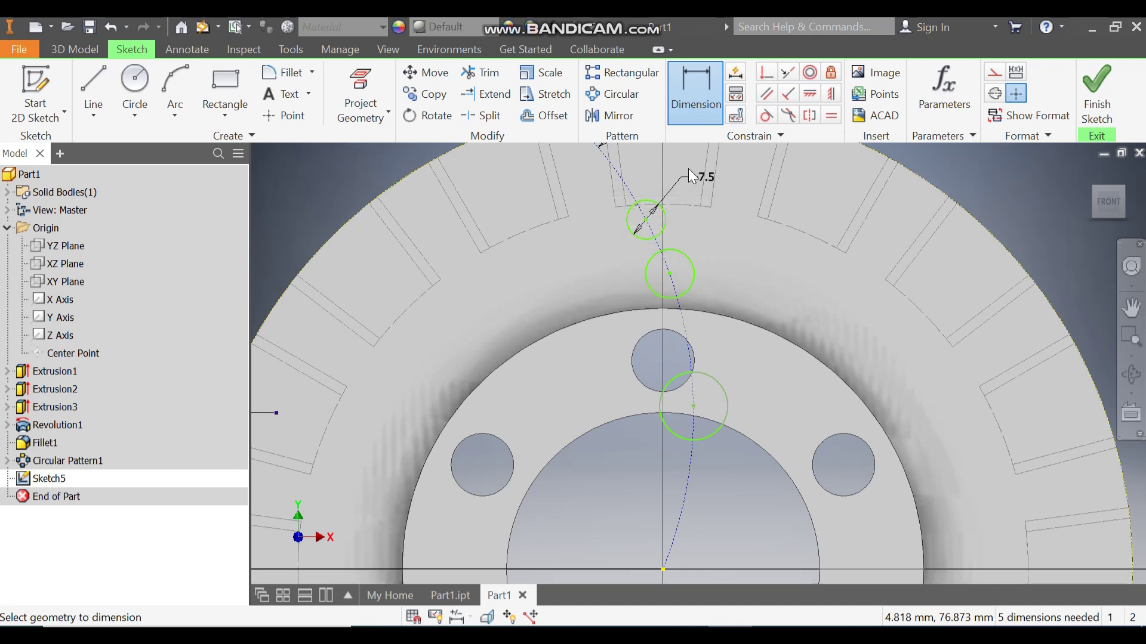
{"action": "key", "text": "Escape"}
Constrain the middle and innermost circles to be equal in size to the outermost circle
{"action": "left_click", "coordinate": [659, 206]}
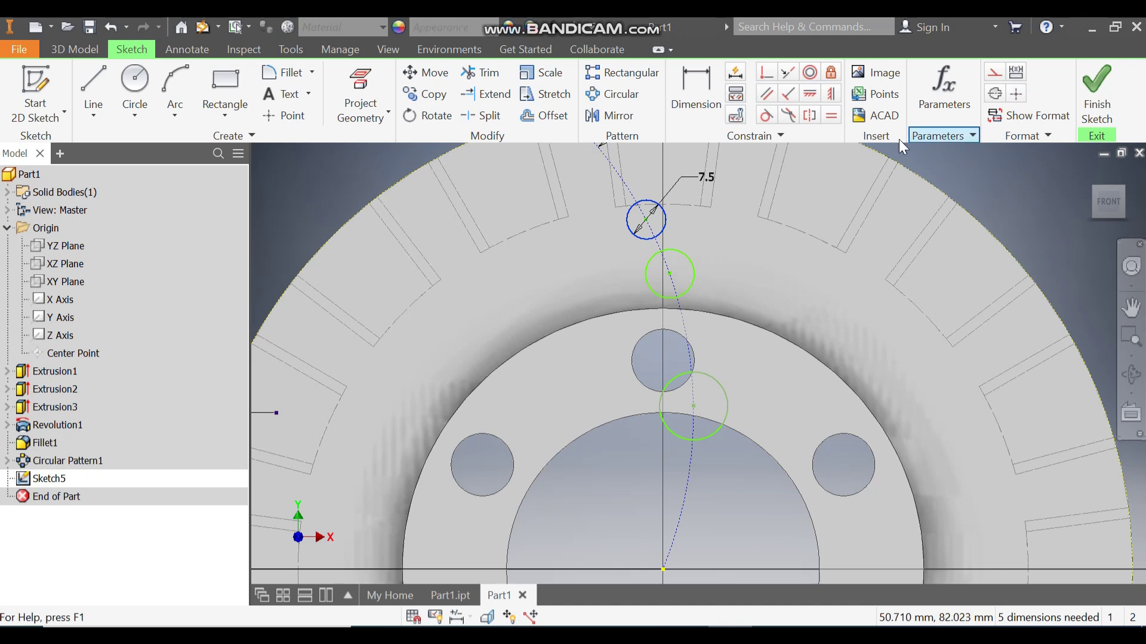
{"action": "left_click", "coordinate": [831, 114]}
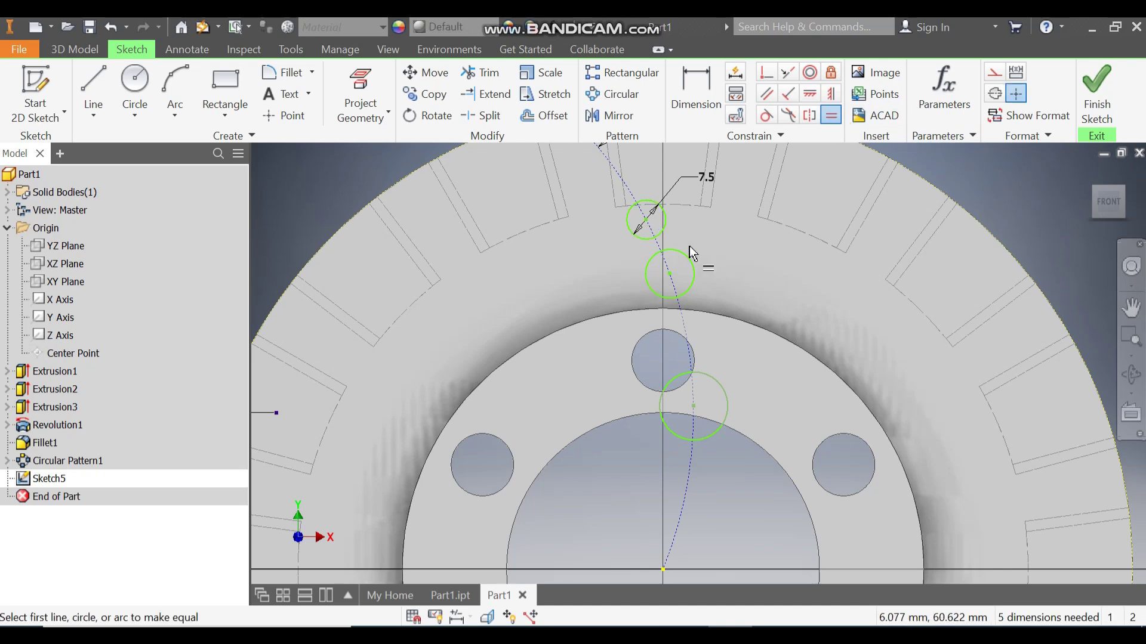
{"action": "left_click", "coordinate": [667, 228]}
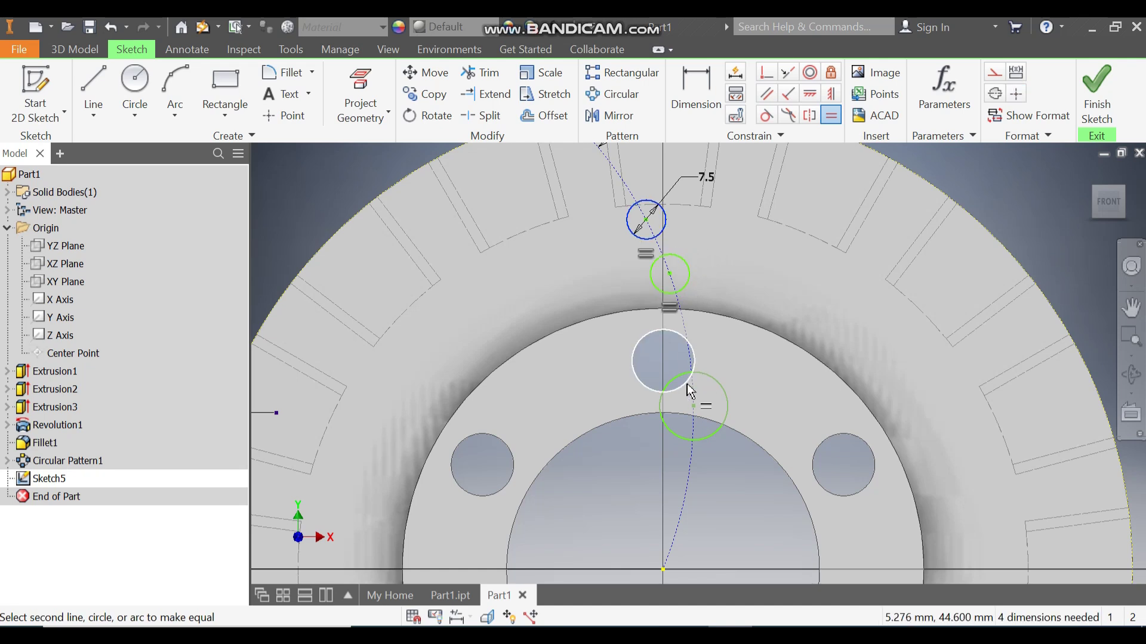
{"action": "left_click", "coordinate": [662, 416]}
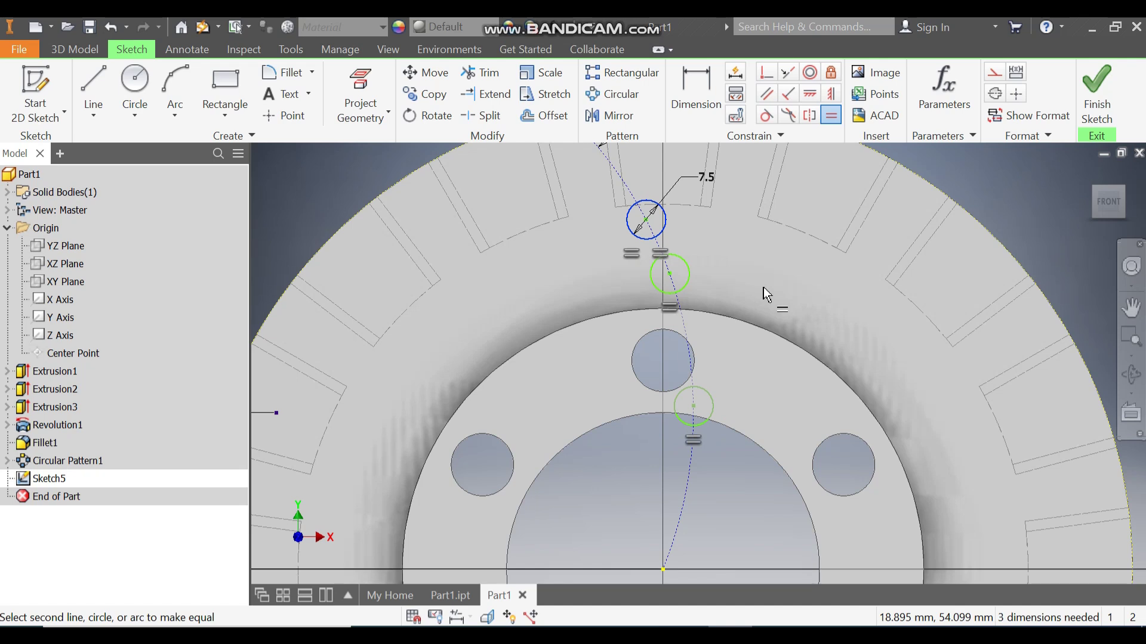
Dimension the vertical distance between the centres of the outermost and middle circles to 10 mm
{"action": "left_click", "coordinate": [696, 90]}
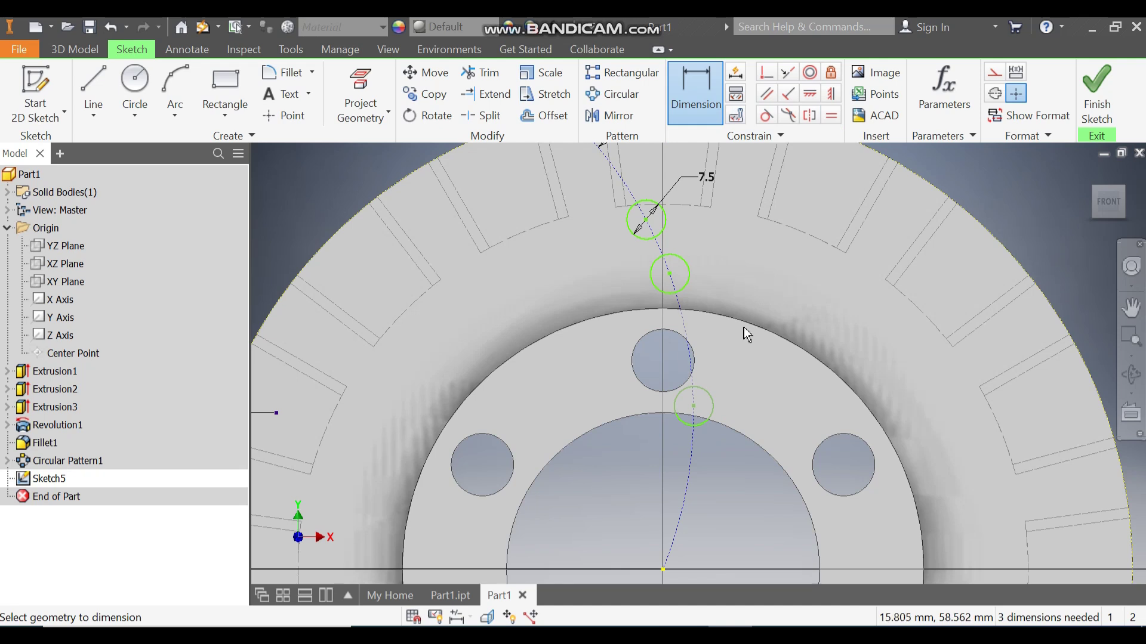
{"action": "middle_click_drag", "start_coordinate": [687, 245], "coordinate": [757, 293]}
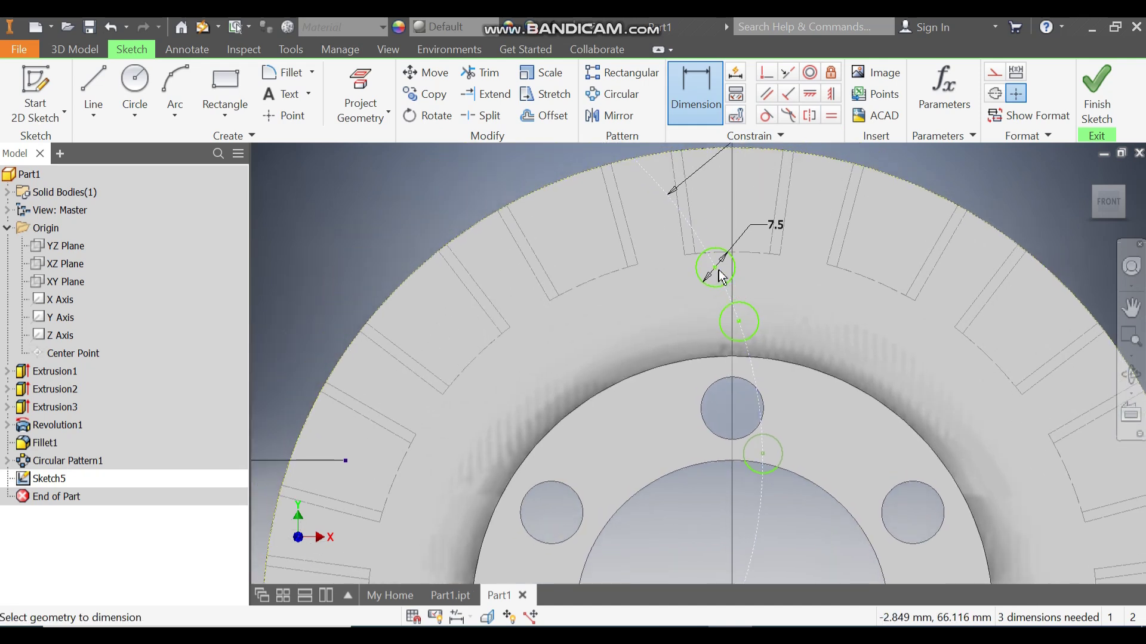
{"action": "left_click", "coordinate": [739, 321]}
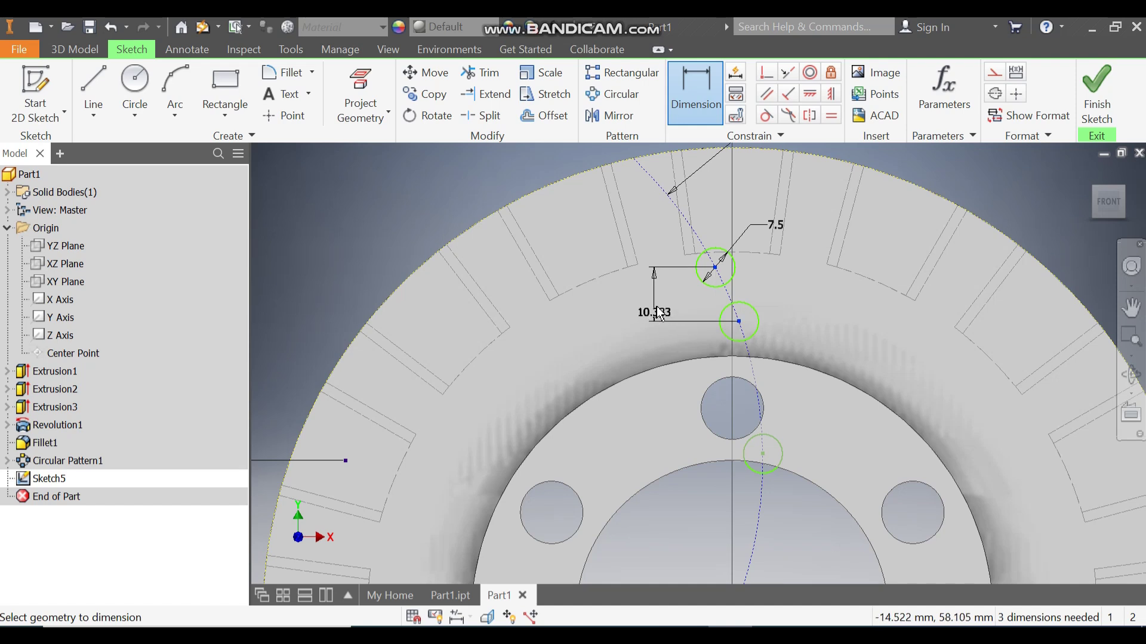
{"action": "left_click", "coordinate": [664, 306]}
{"action": "type", "text": "10"}
{"action": "key", "text": "Return"}
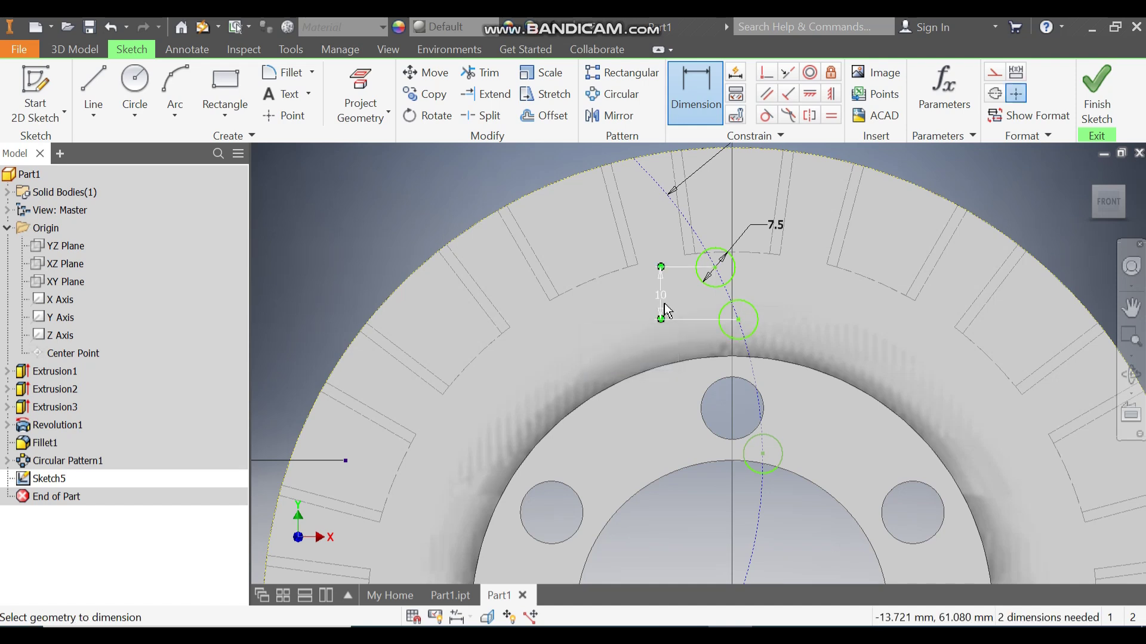
Dimension the vertical distance between the centres of the middle and innermost circles to 12 mm
{"action": "left_click", "coordinate": [739, 320]}
{"action": "left_click", "coordinate": [763, 453]}
{"action": "left_click", "coordinate": [650, 406]}
{"action": "type", "text": "12"}
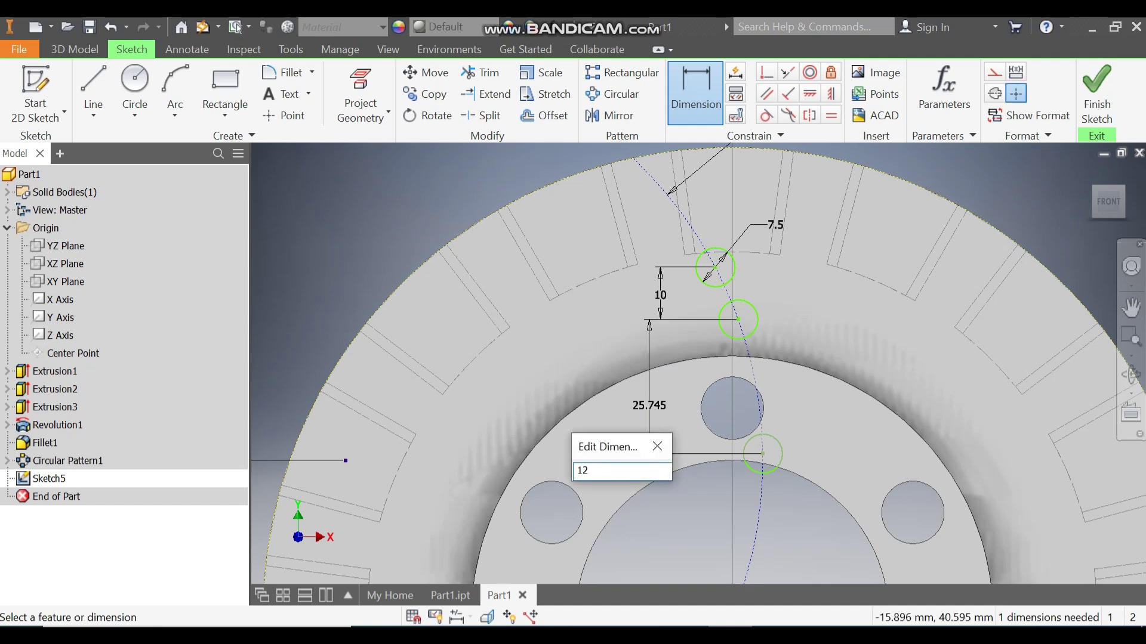
{"action": "key", "text": "Return"}
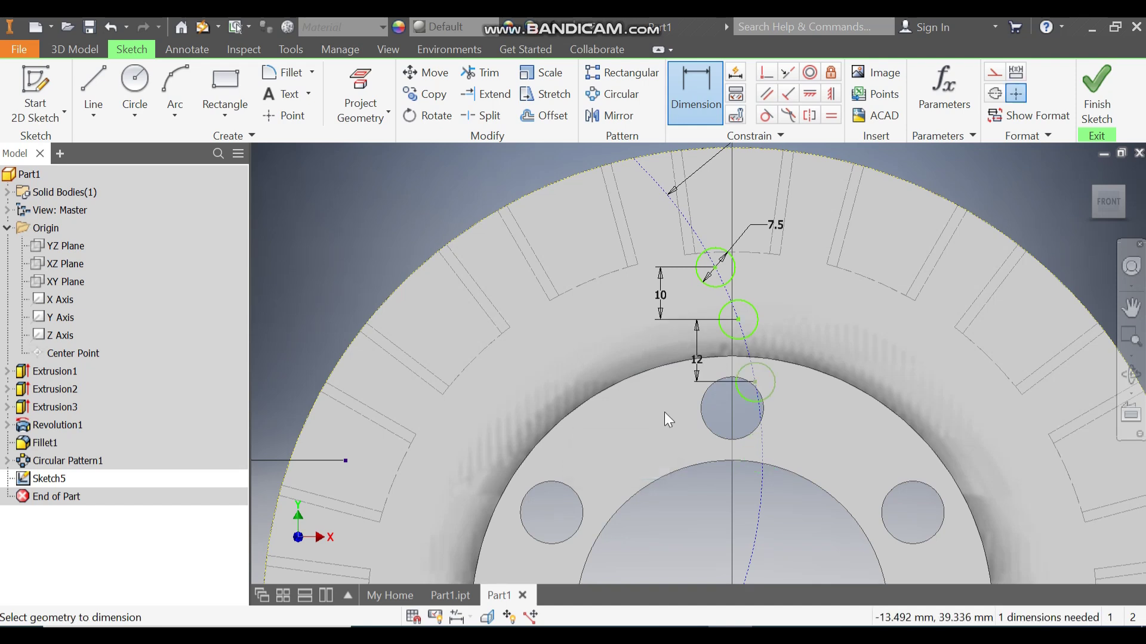
Align the innermost circle's centre vertically with the origin and finish the sketch
{"action": "scroll", "coordinate": [673, 400], "scroll_direction": "down", "scroll_amount": 3}
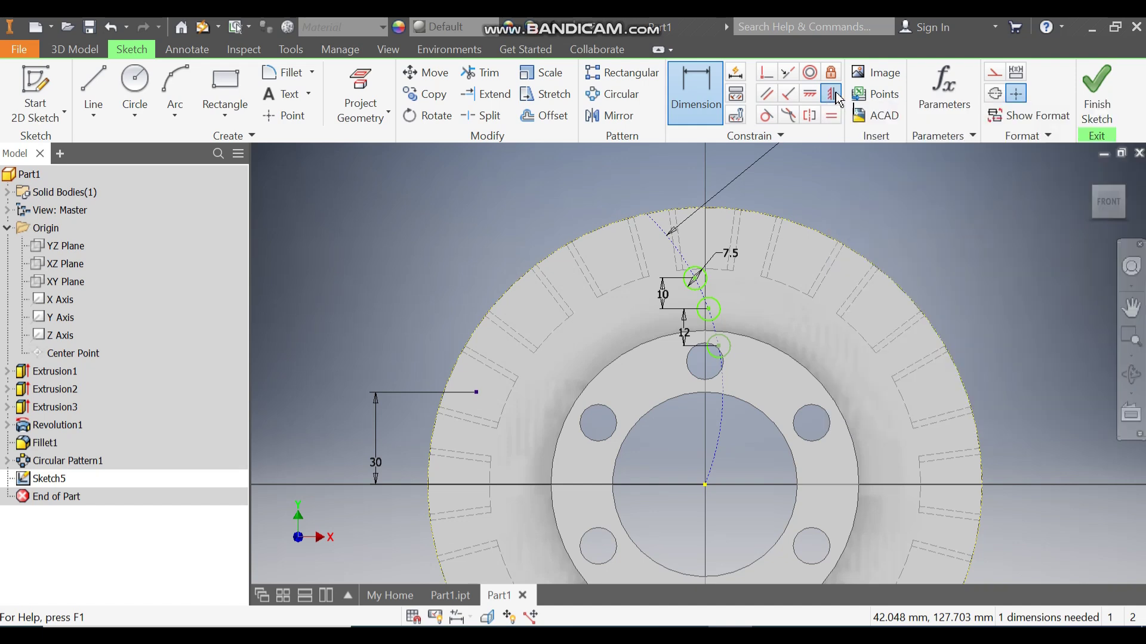
{"action": "left_click", "coordinate": [836, 91]}
{"action": "left_click", "coordinate": [706, 485]}
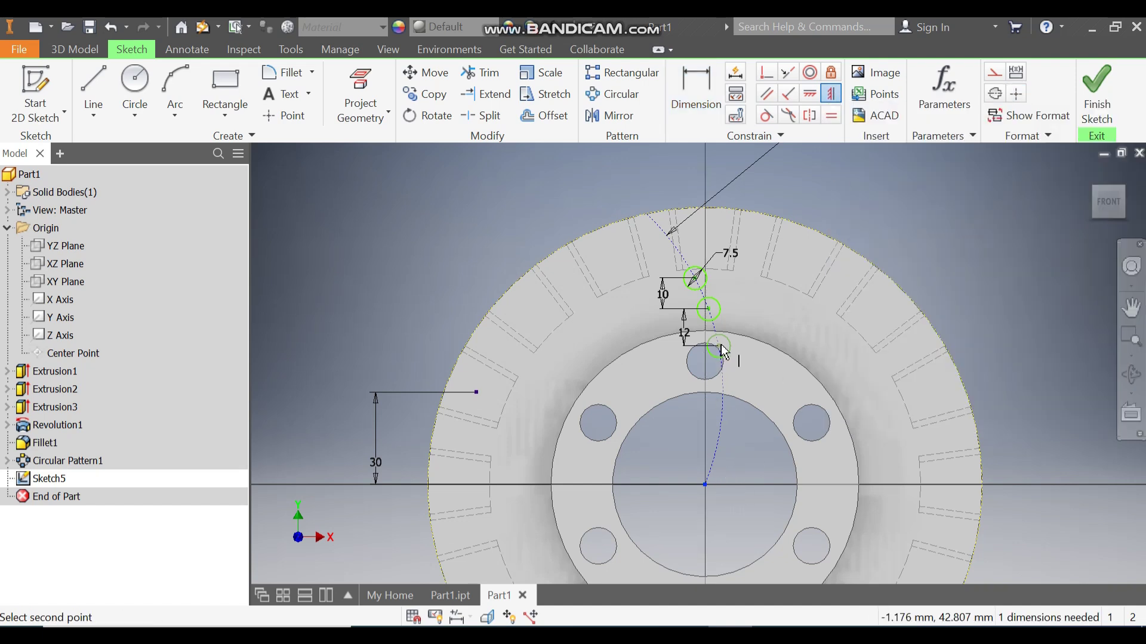
{"action": "left_click", "coordinate": [718, 346]}
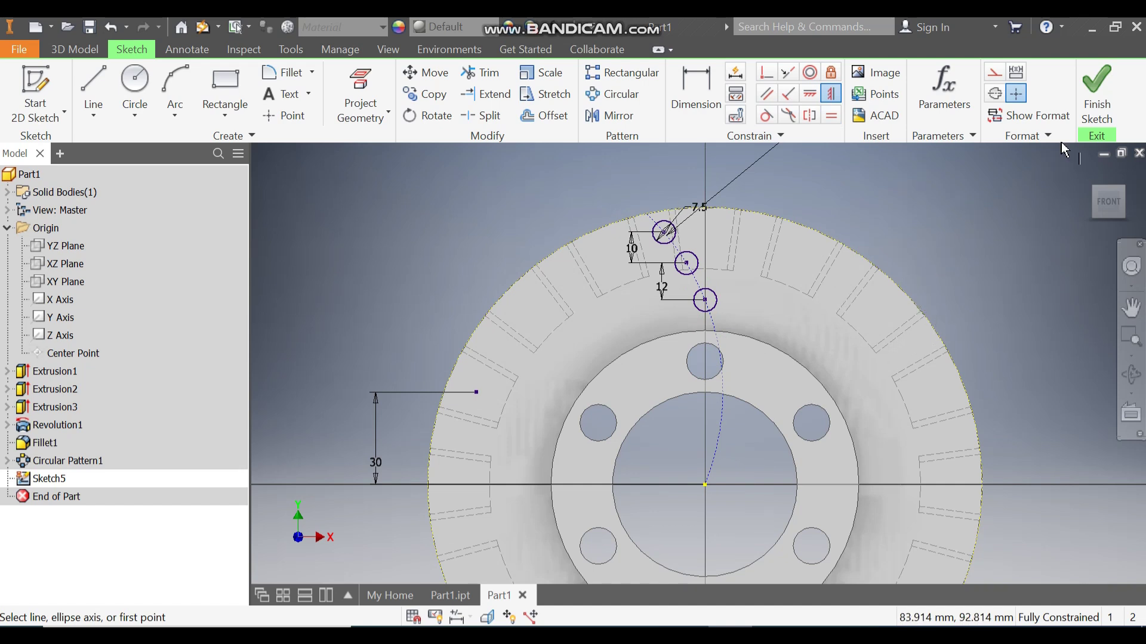
{"action": "left_click", "coordinate": [1097, 91]}
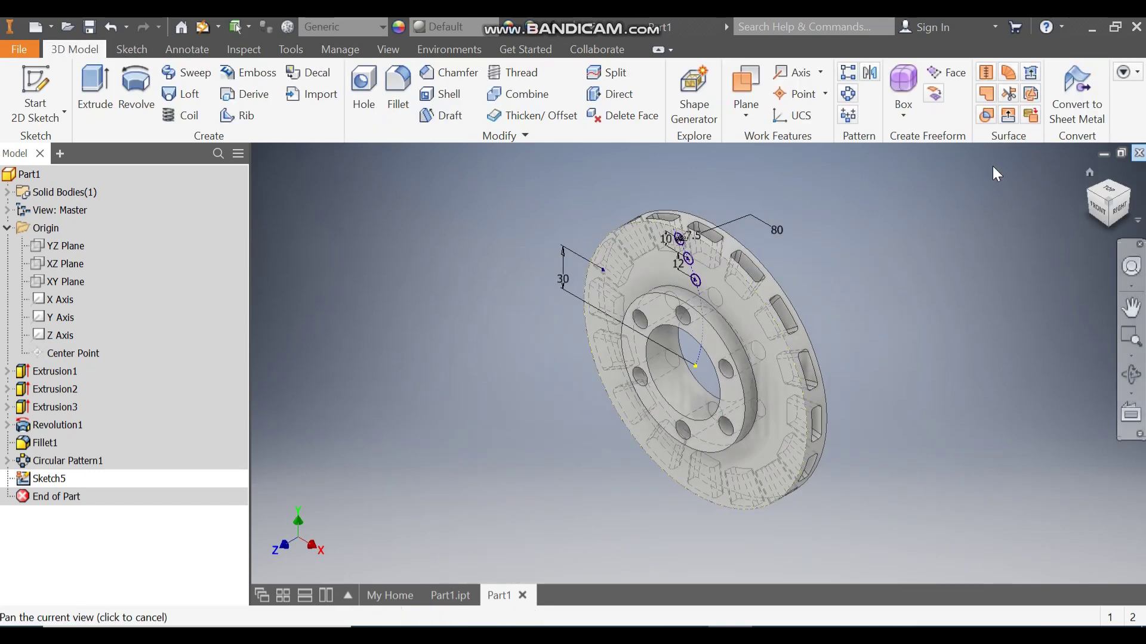
Extrude the three circles as a cut with extents All to drill holes through the disc
{"action": "left_click", "coordinate": [95, 89]}
{"action": "scroll", "coordinate": [680, 244], "scroll_direction": "up", "scroll_amount": 5}
{"action": "left_click", "coordinate": [625, 222]}
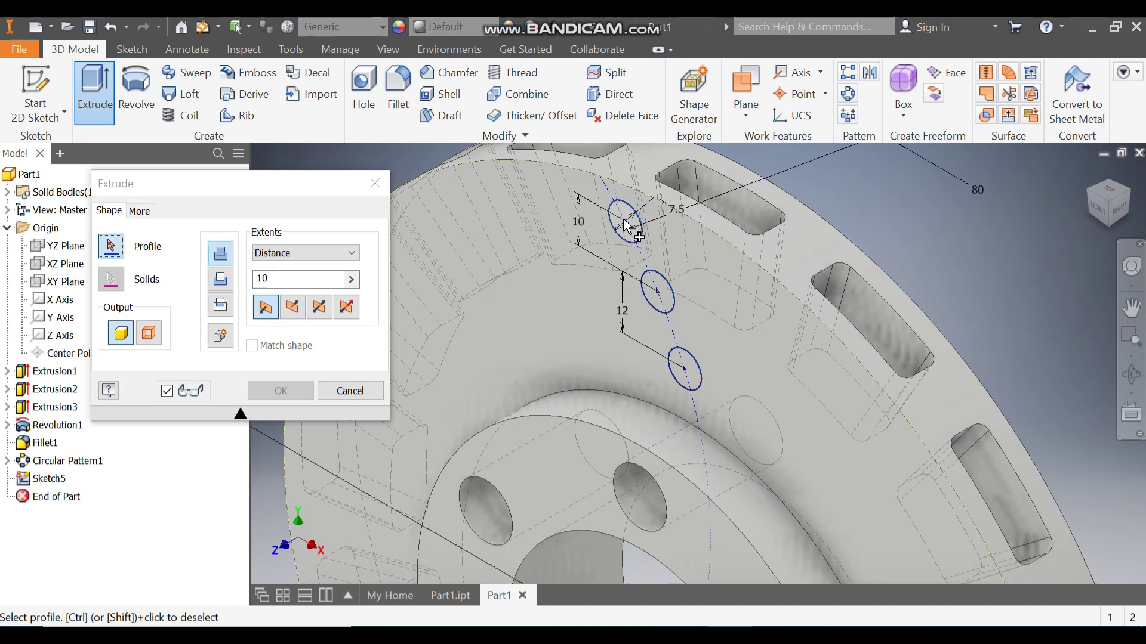
{"action": "left_click", "coordinate": [658, 294]}
{"action": "left_click", "coordinate": [684, 368]}
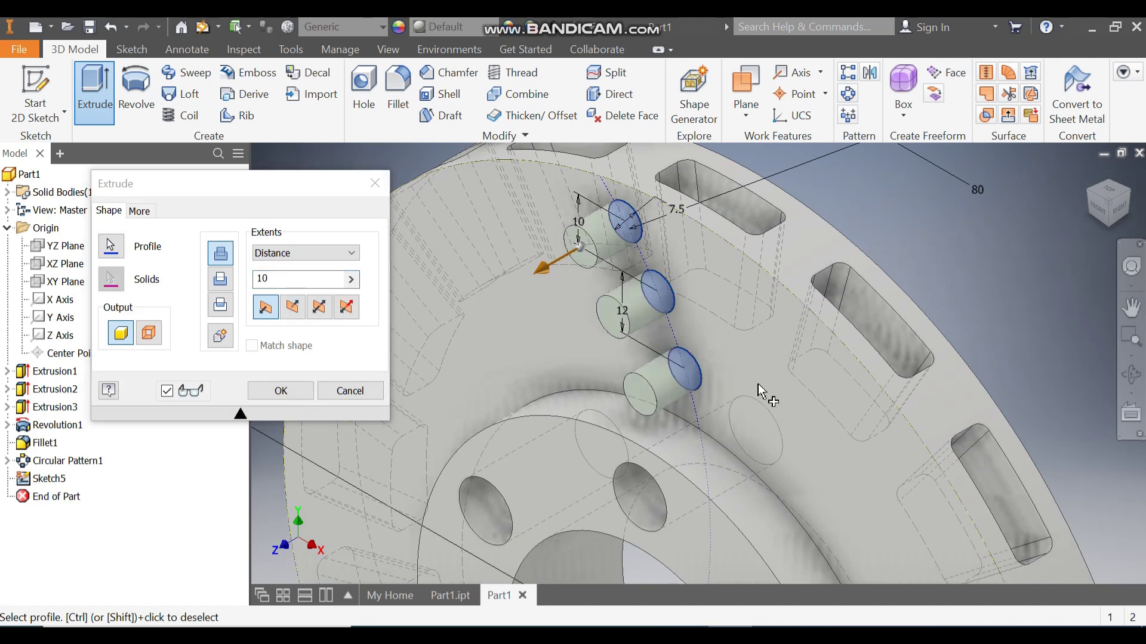
{"action": "left_click", "coordinate": [228, 289]}
{"action": "left_click", "coordinate": [253, 254]}
{"action": "left_click", "coordinate": [271, 302]}
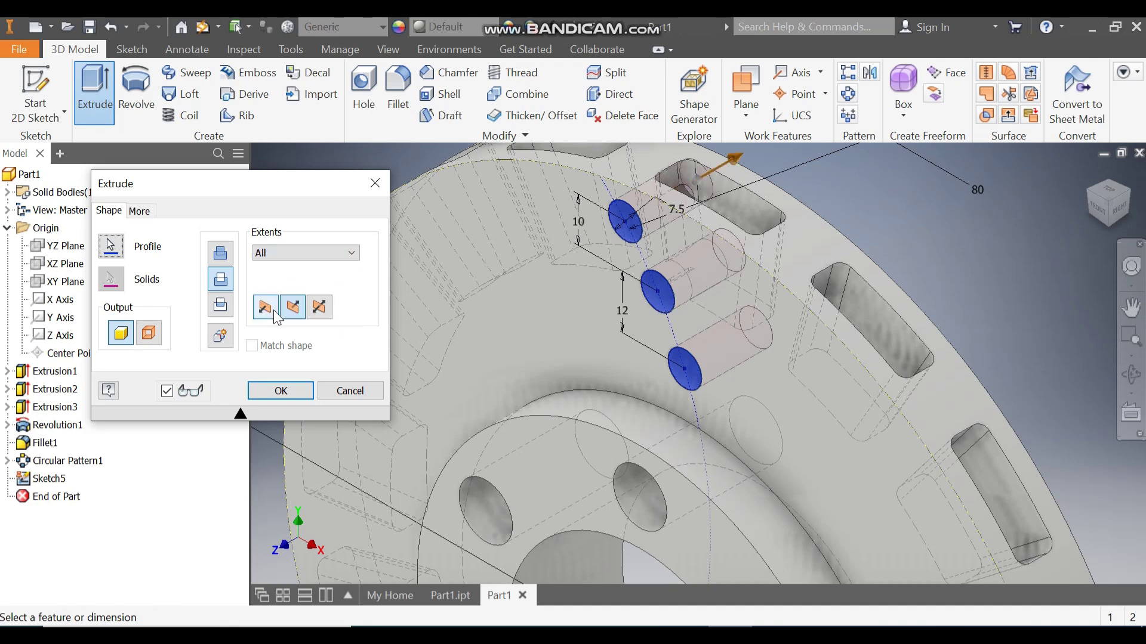
{"action": "left_click", "coordinate": [285, 390]}
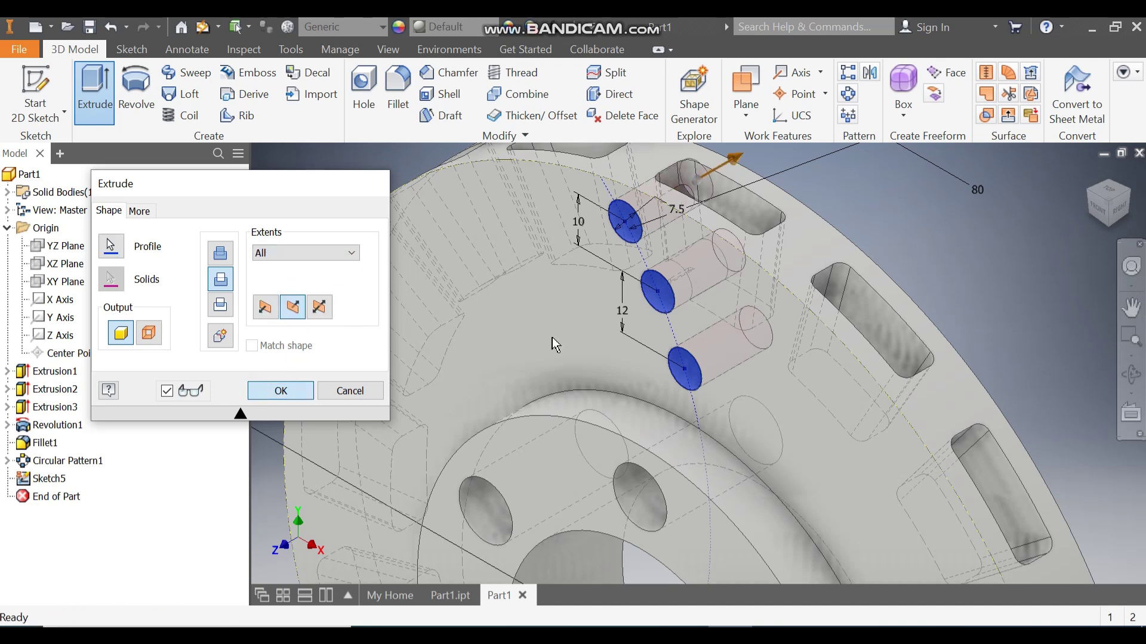
{"action": "key", "text": "Home"}
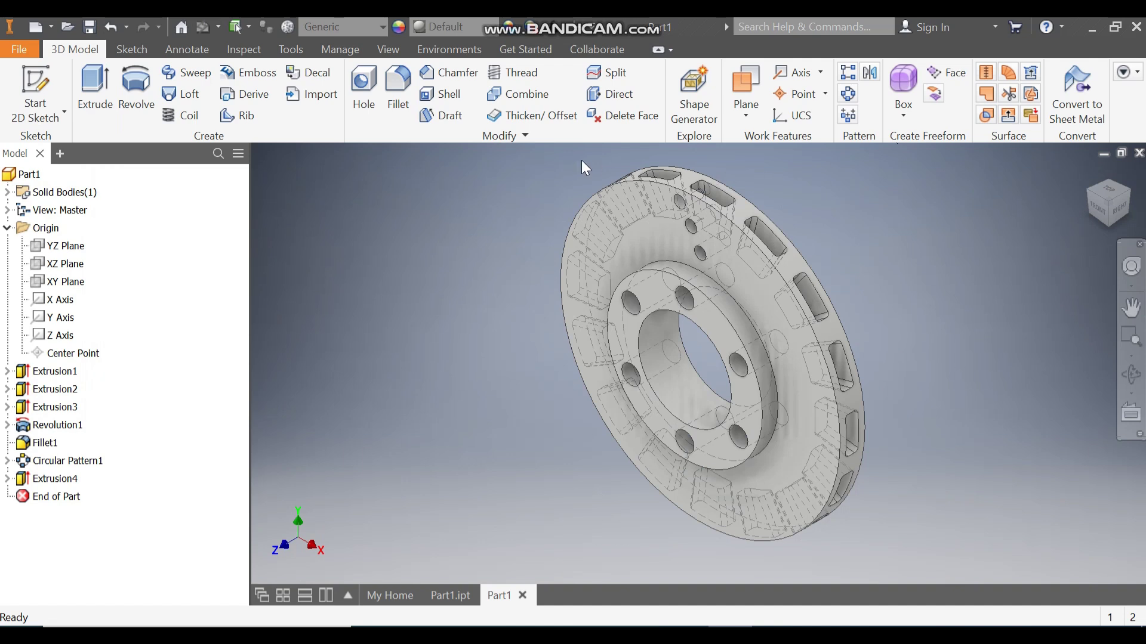
Pattern the three-hole cut circularly about the disc's central axis with 18 occurrences over 360 degrees
{"action": "left_click", "coordinate": [849, 97]}
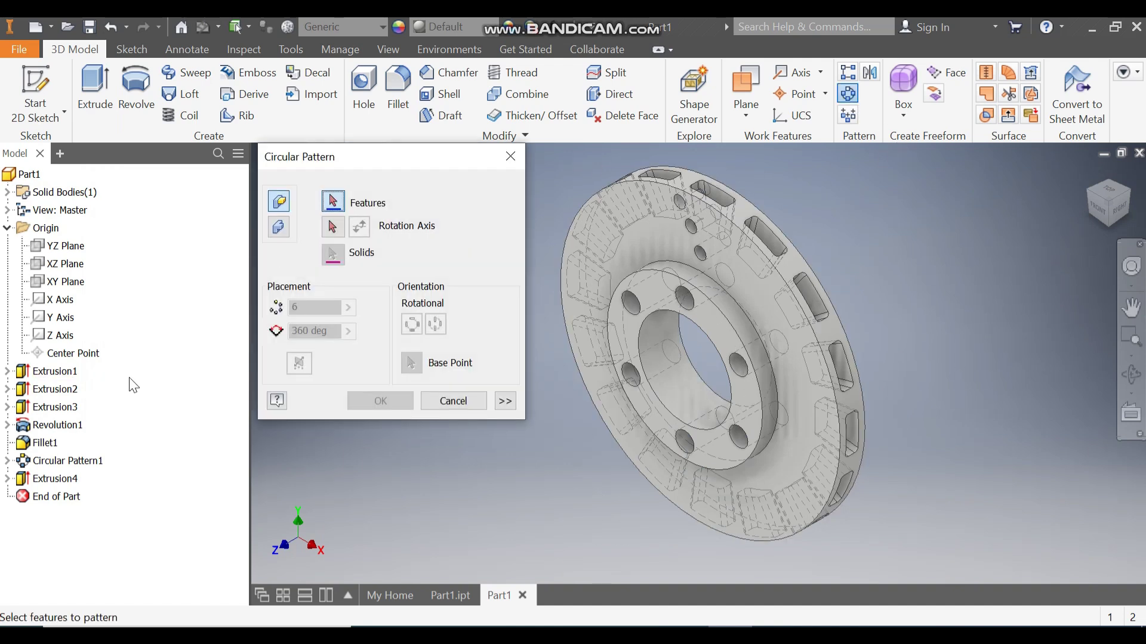
{"action": "left_click", "coordinate": [54, 480]}
{"action": "left_click", "coordinate": [55, 481]}
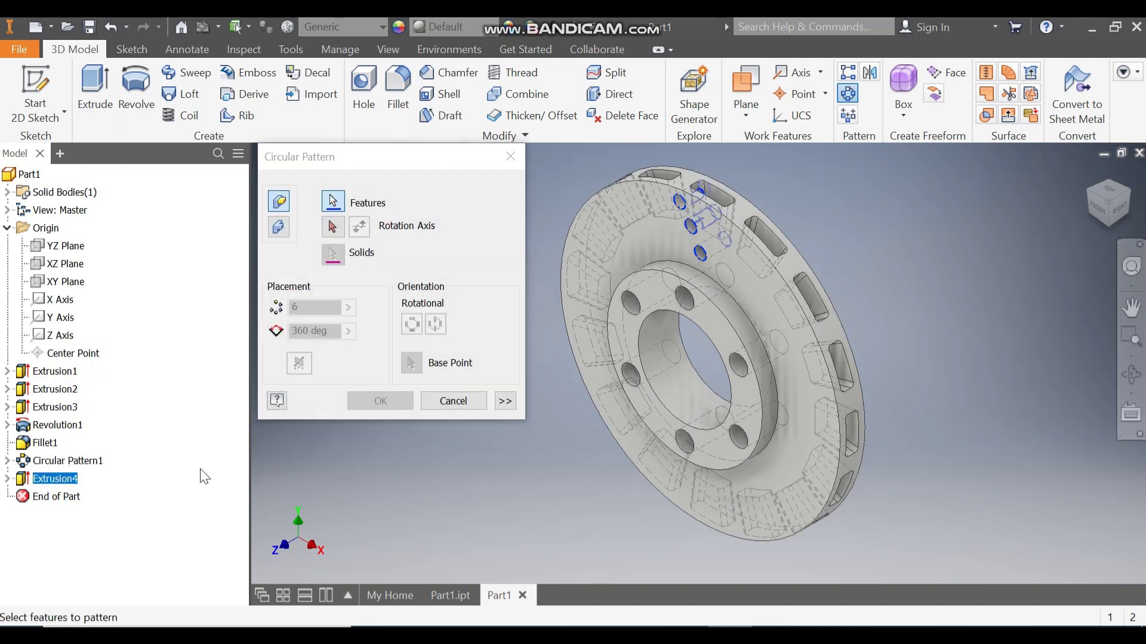
{"action": "left_click", "coordinate": [333, 229]}
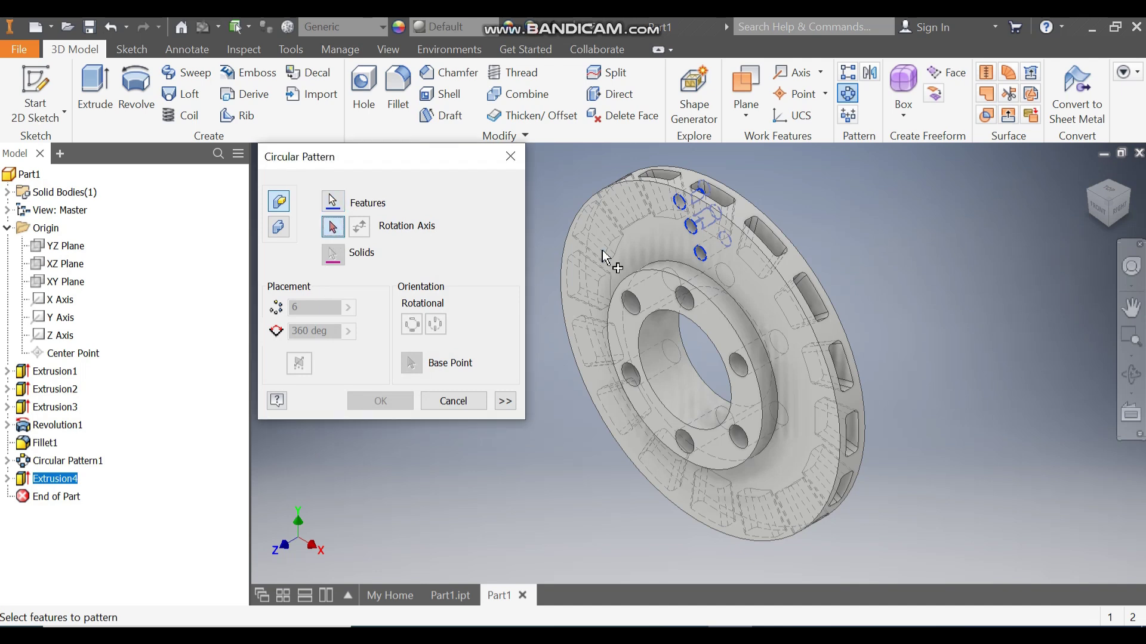
{"action": "left_click", "coordinate": [710, 288]}
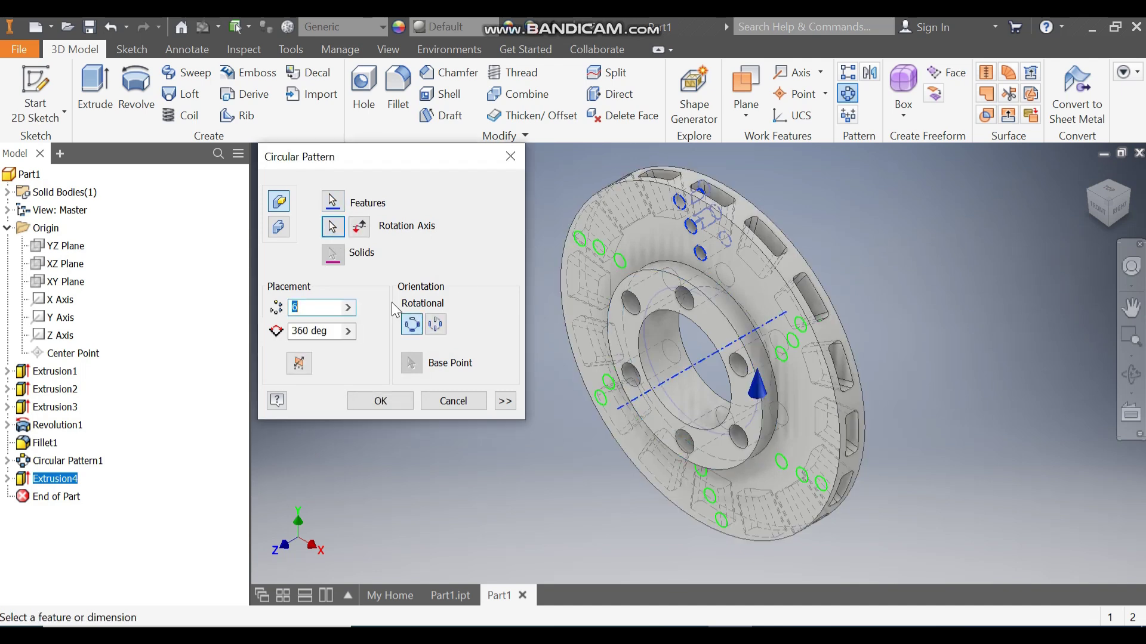
{"action": "type", "text": "18"}
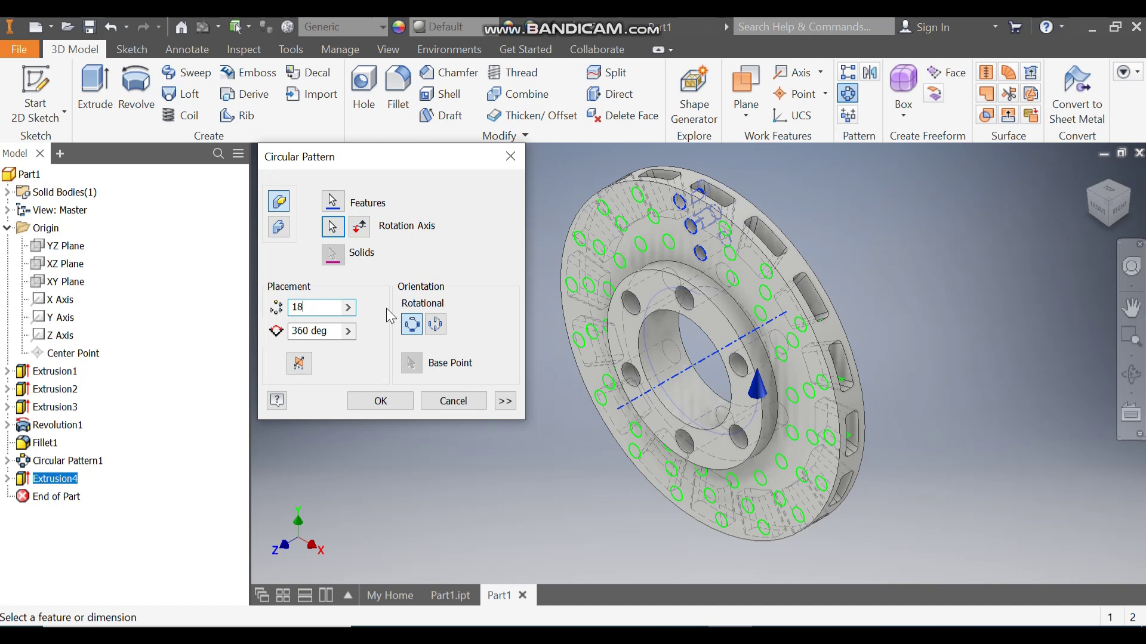
{"action": "left_click", "coordinate": [387, 400]}
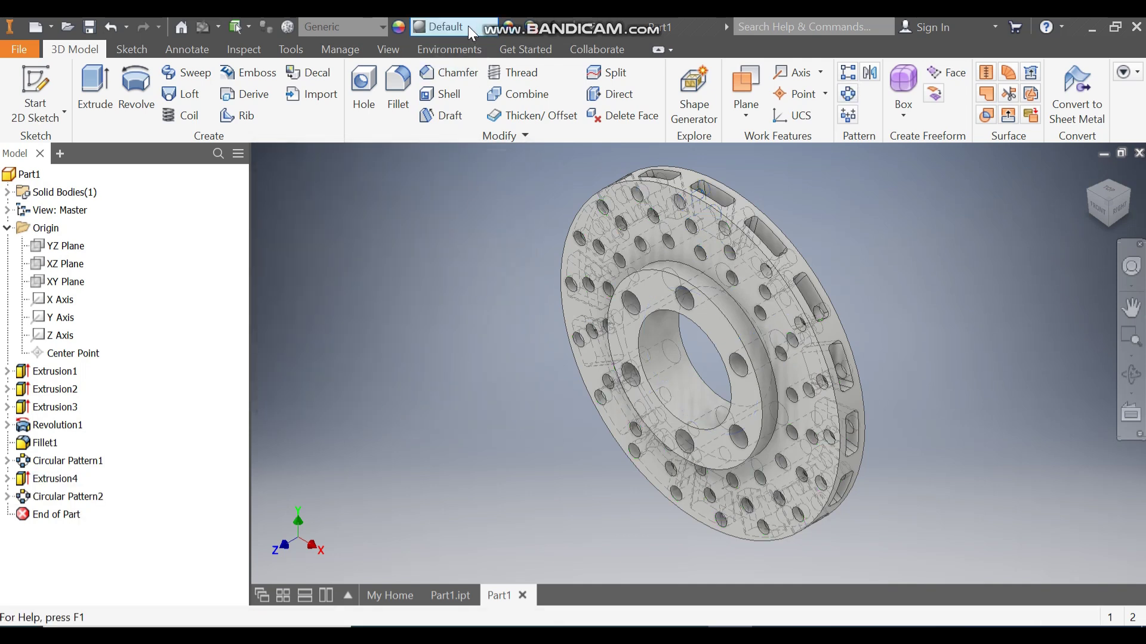
Change the visual style to Shaded with Edges and reposition the disc in view
{"action": "left_click", "coordinate": [388, 50]}
{"action": "left_click", "coordinate": [204, 97]}
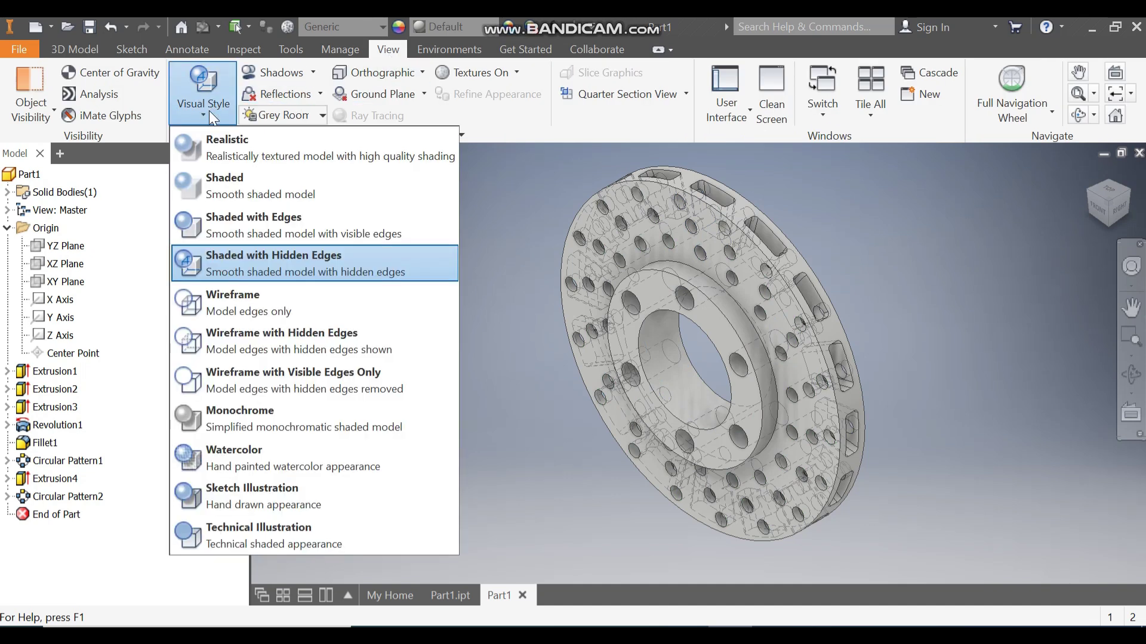
{"action": "left_click", "coordinate": [257, 220]}
{"action": "key", "text": "F2"}
{"action": "left_click_drag", "start_coordinate": [753, 338], "coordinate": [740, 344]}
{"action": "key", "text": "Escape"}
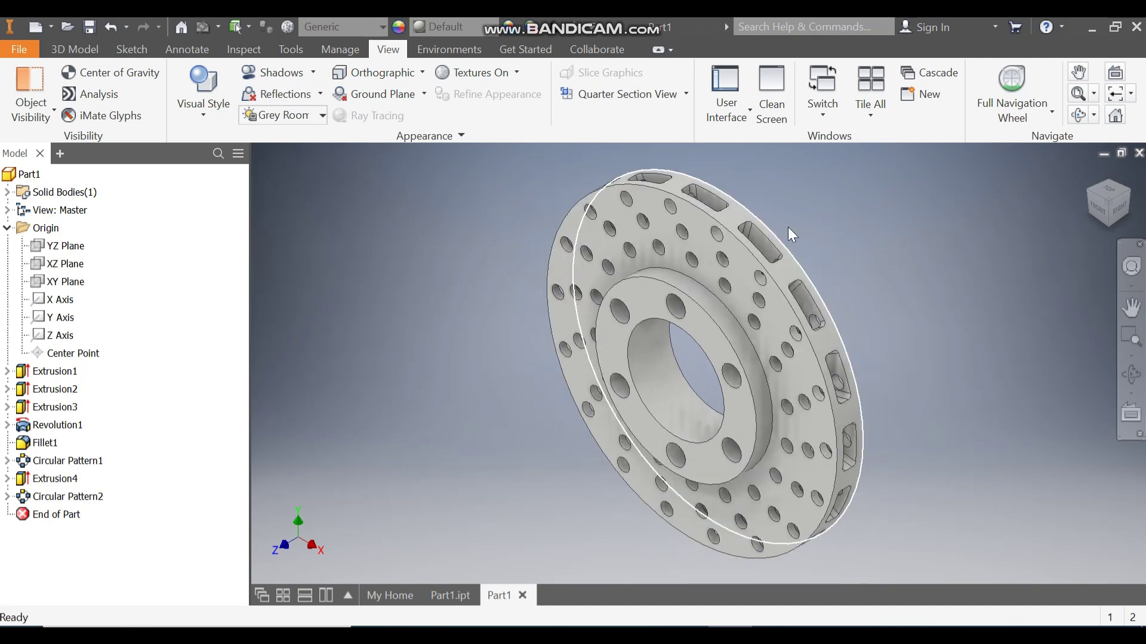
Switch to the finished Part1.ipt model and examine the vent details around its rim
{"action": "left_click", "coordinate": [449, 596]}
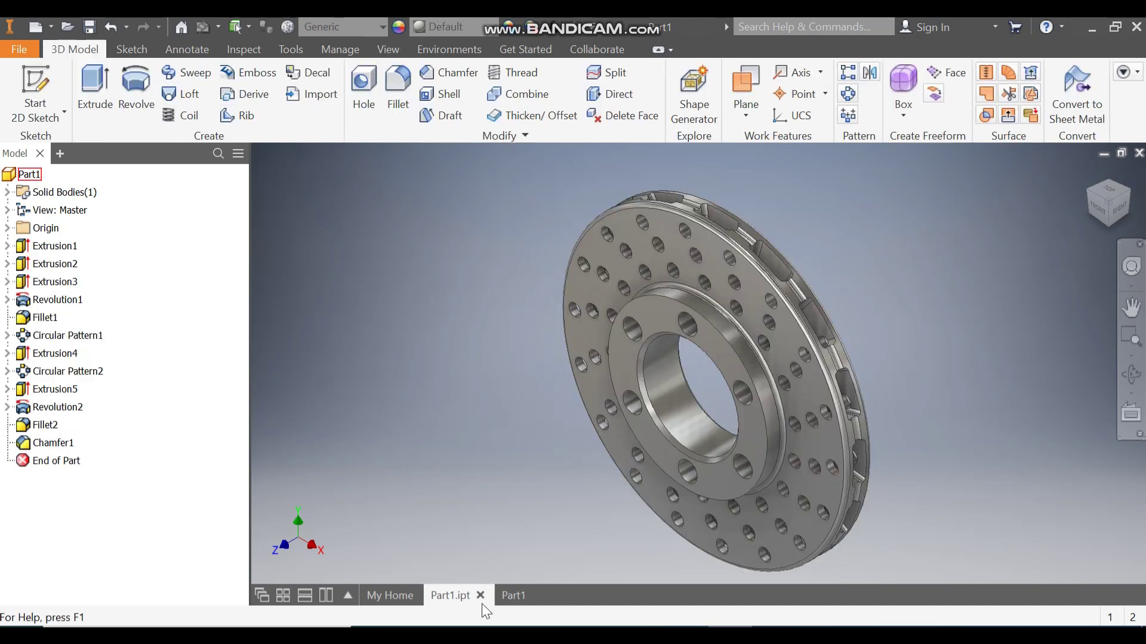
{"action": "scroll", "coordinate": [707, 244], "scroll_direction": "up", "scroll_amount": 5}
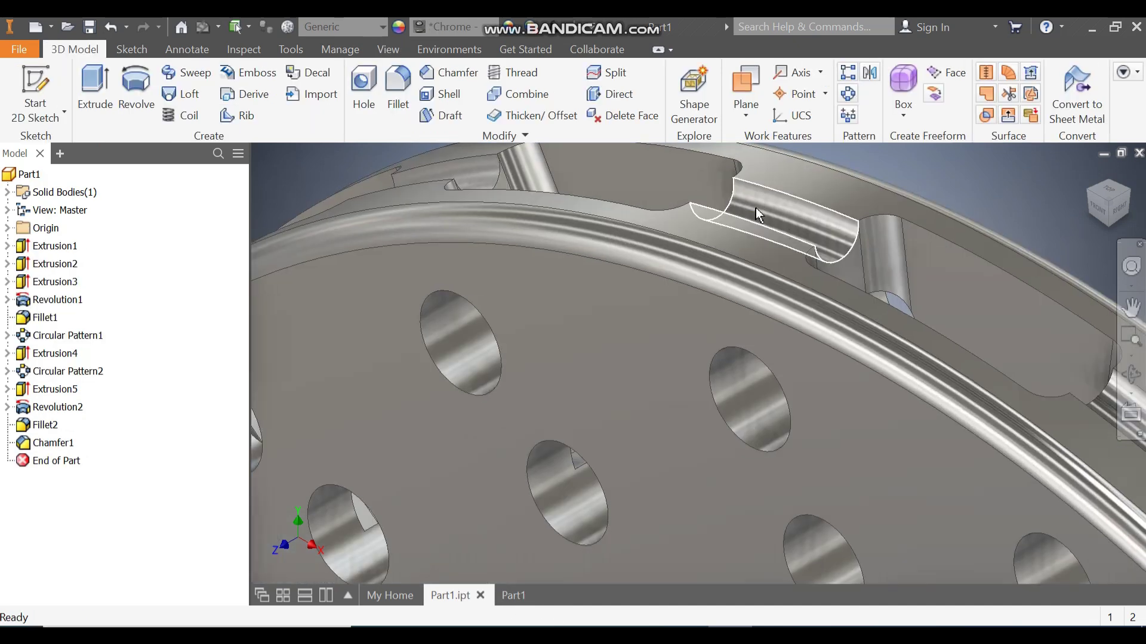
{"action": "scroll", "coordinate": [755, 207], "scroll_direction": "down", "scroll_amount": 6}
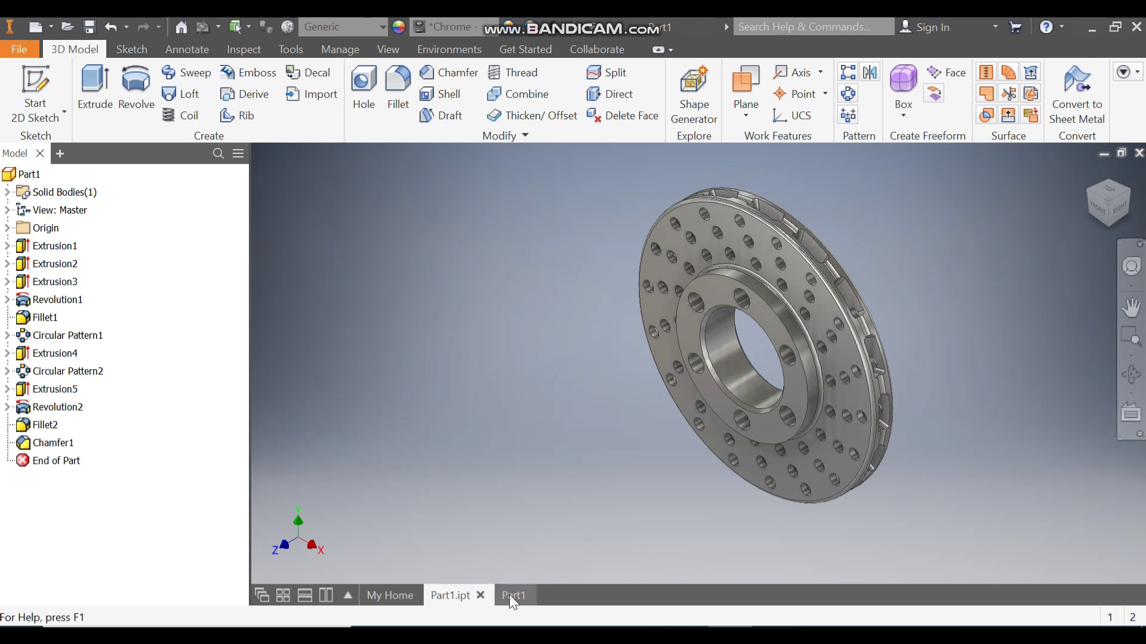
Return to the new Part1 and sketch a 4 mm diameter circle on the YZ plane, centred on the vertical axis at the disc's upper rim
{"action": "left_click", "coordinate": [512, 595]}
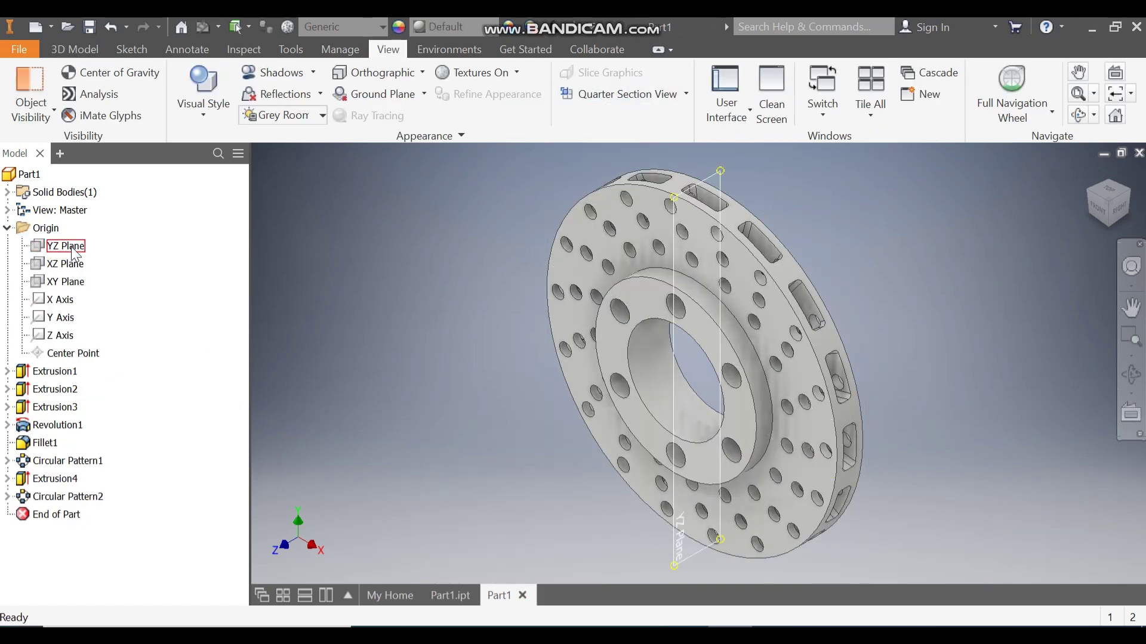
{"action": "left_click", "coordinate": [62, 245]}
{"action": "left_click", "coordinate": [721, 356]}
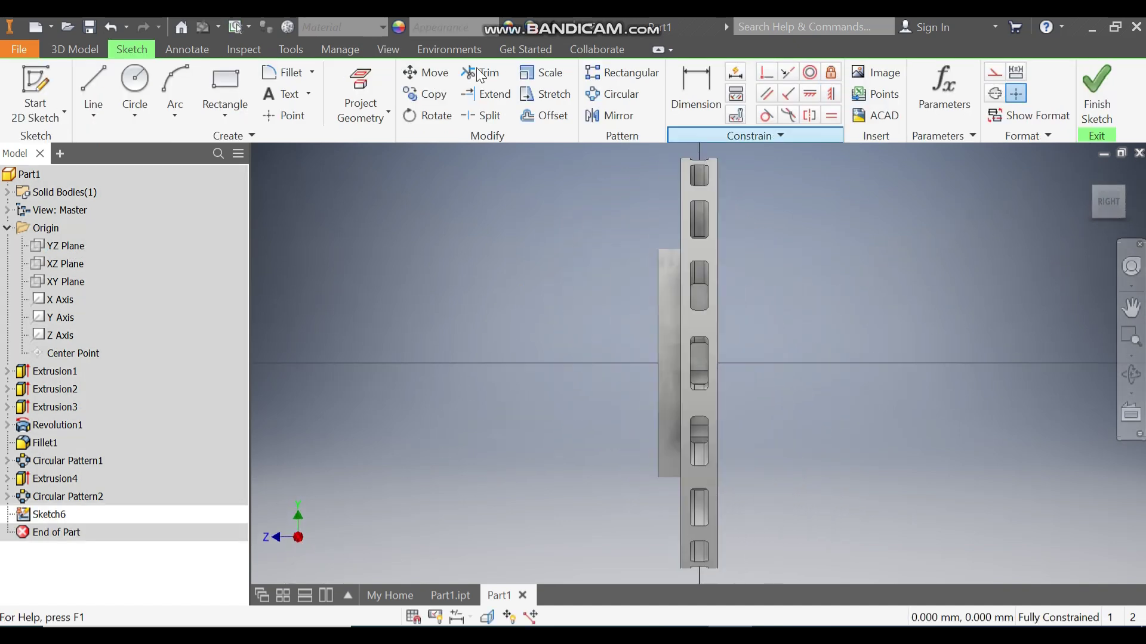
{"action": "left_click", "coordinate": [136, 80]}
{"action": "scroll", "coordinate": [780, 168], "scroll_direction": "up", "scroll_amount": 5}
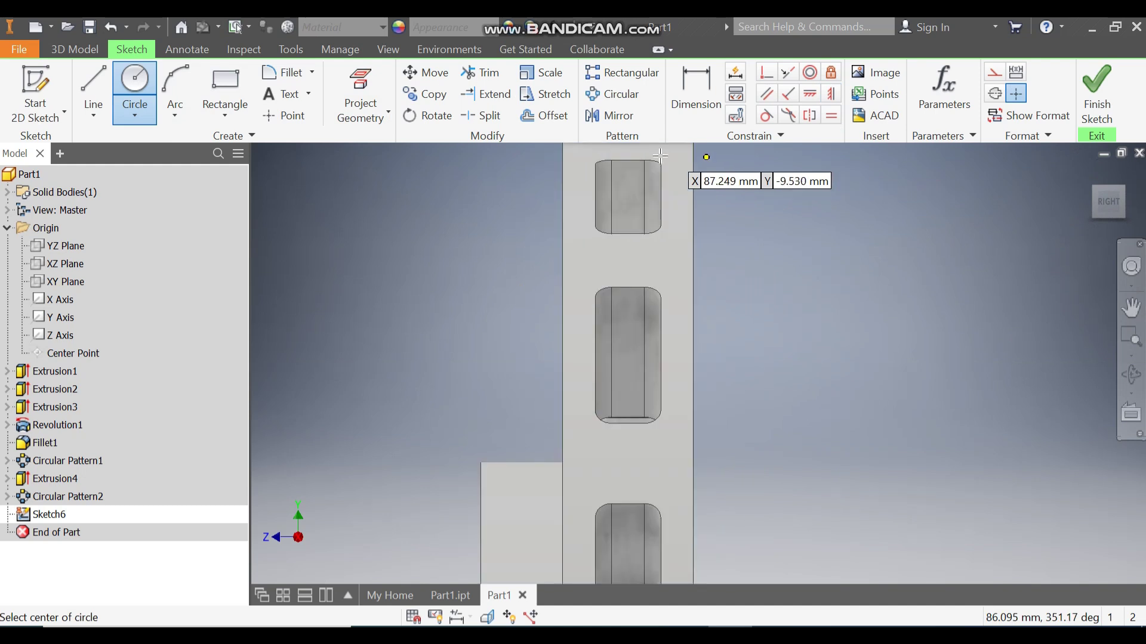
{"action": "scroll", "coordinate": [723, 339], "scroll_direction": "up", "scroll_amount": 3}
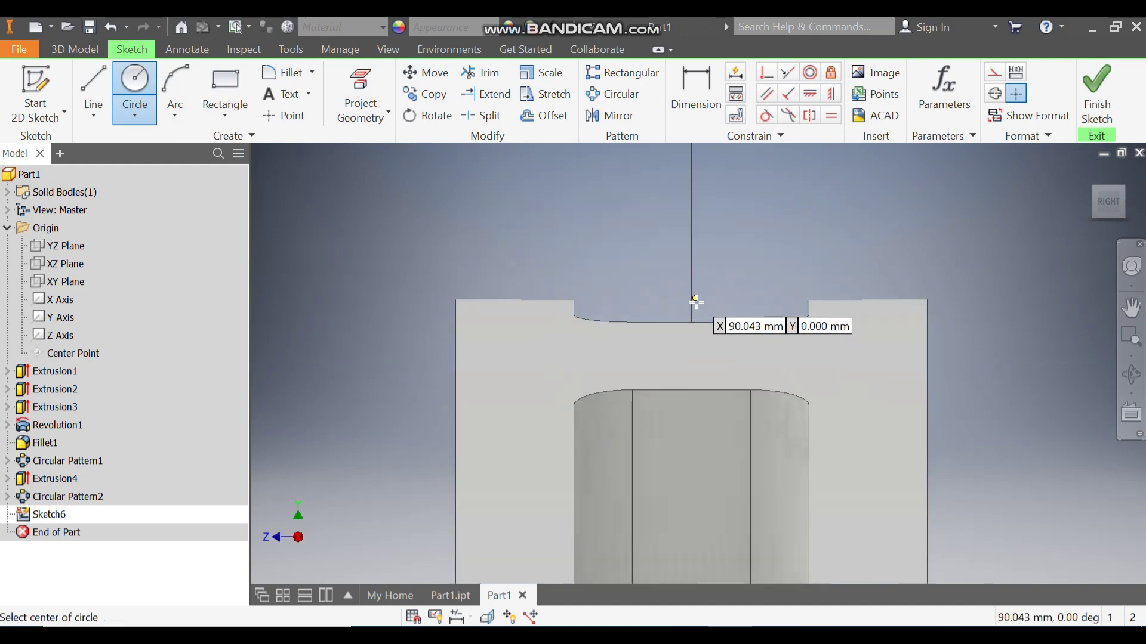
{"action": "left_click", "coordinate": [692, 302]}
{"action": "type", "text": "4"}
{"action": "key", "text": "Return"}
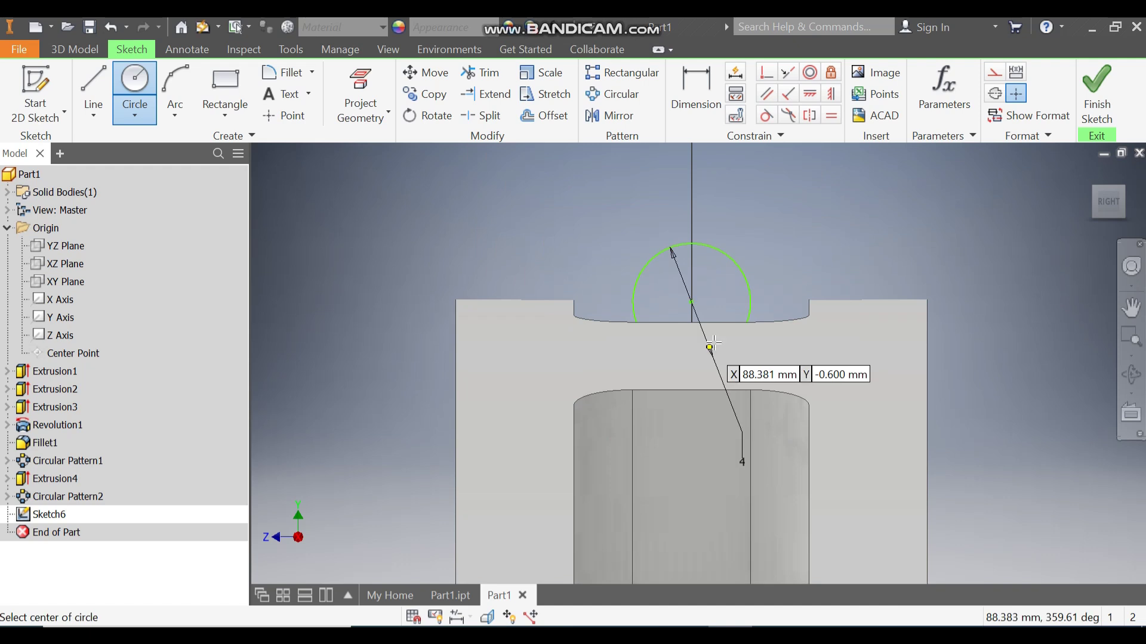
Project the disc's upper outer rim edge into the sketch as reference geometry
{"action": "left_click", "coordinate": [811, 98]}
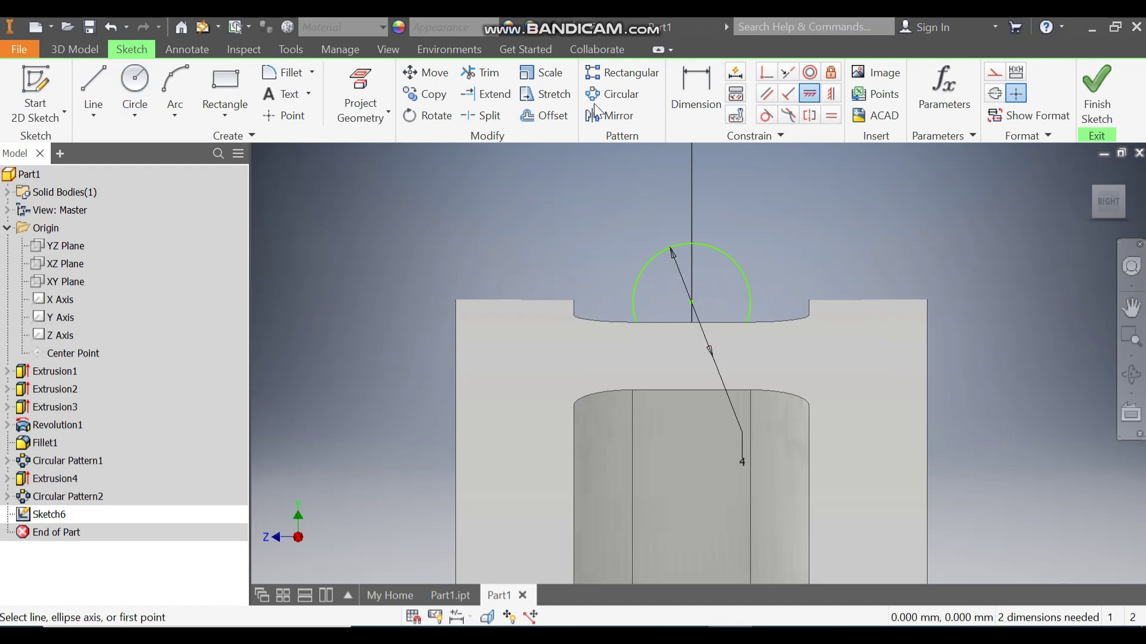
{"action": "left_click", "coordinate": [361, 90]}
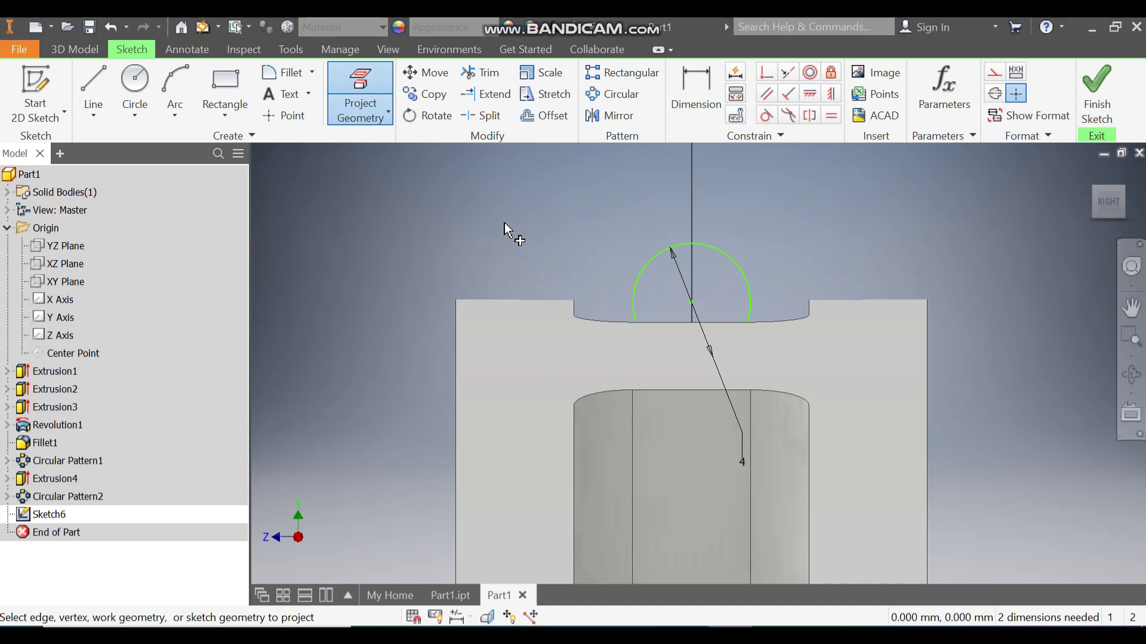
{"action": "left_click", "coordinate": [520, 298]}
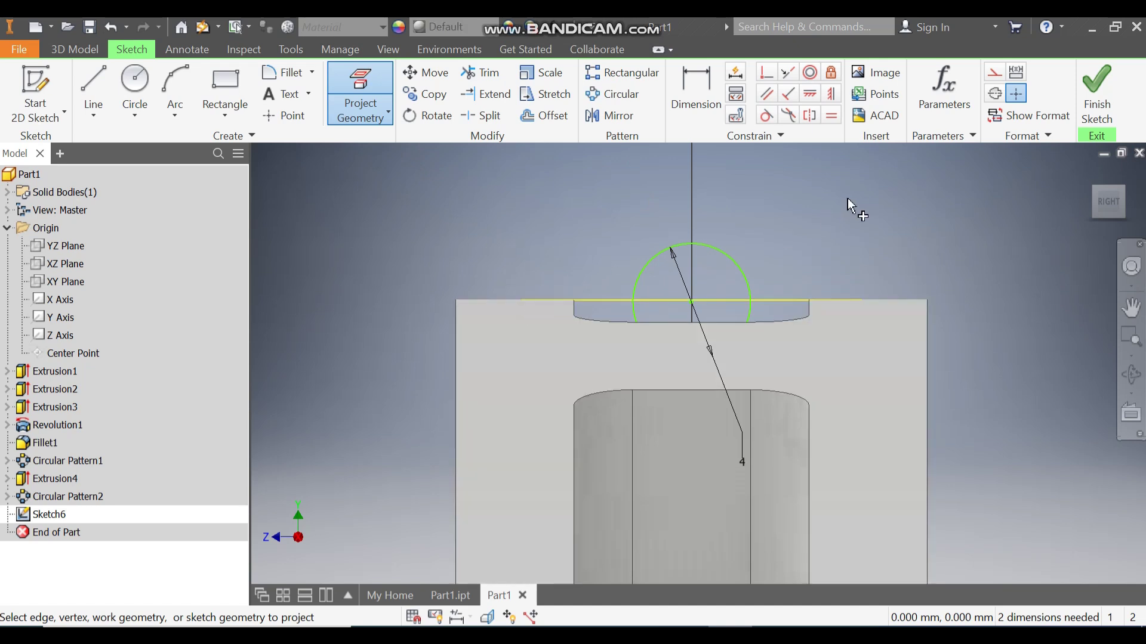
{"action": "key", "text": "Escape"}
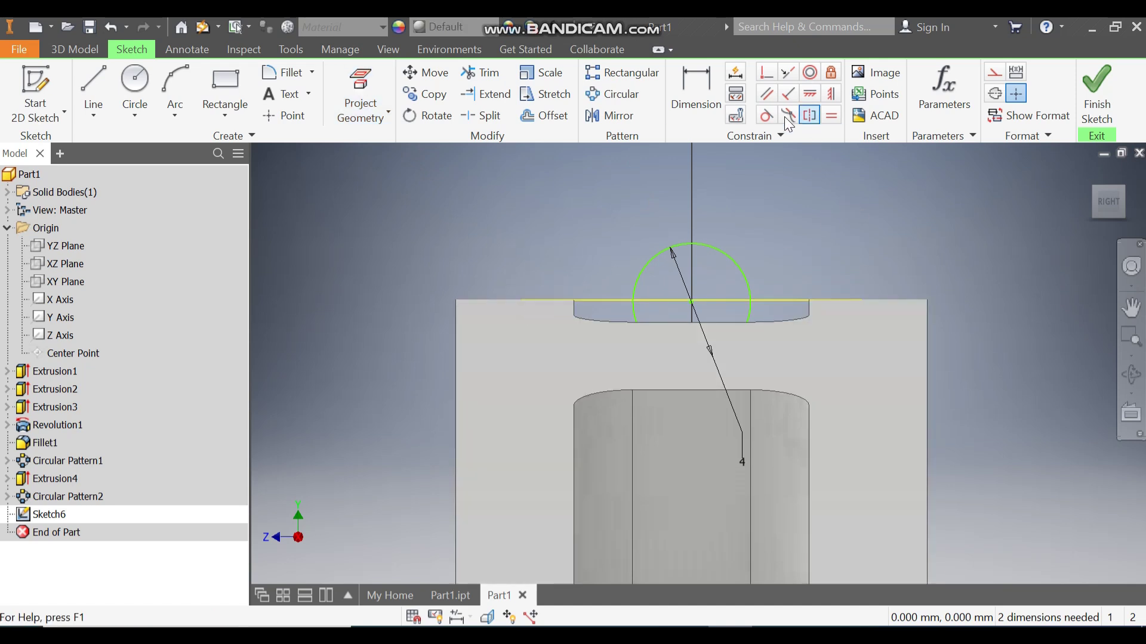
Make the circle's centre coincident with the projected rim edge and finish the sketch
{"action": "left_click", "coordinate": [767, 72]}
{"action": "left_click", "coordinate": [692, 303]}
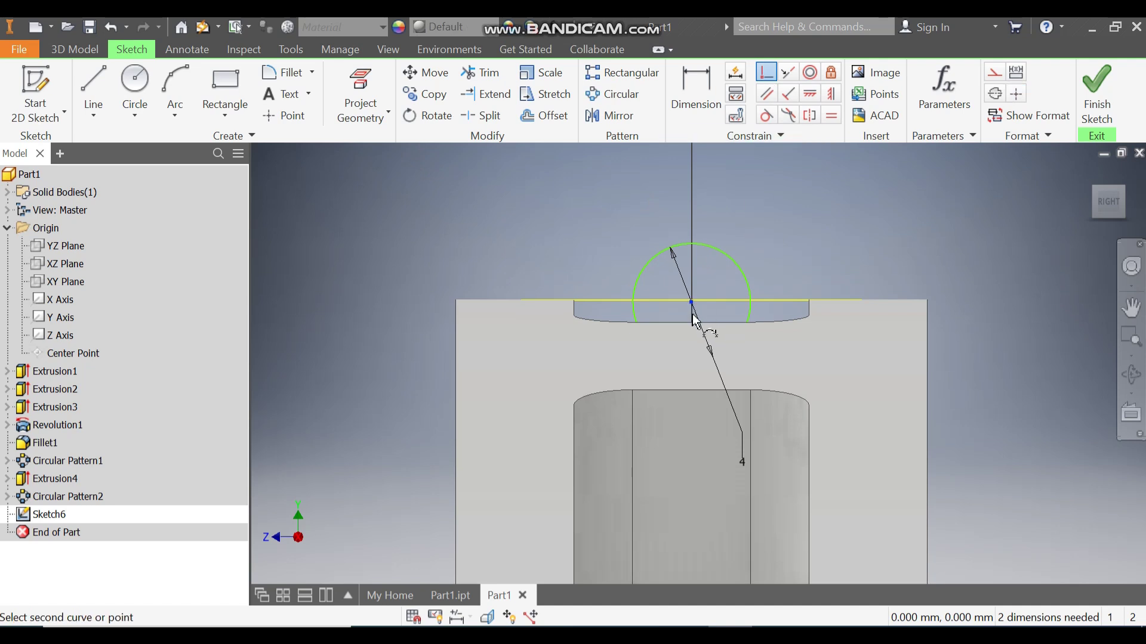
{"action": "scroll", "coordinate": [694, 305], "scroll_direction": "up", "scroll_amount": 5}
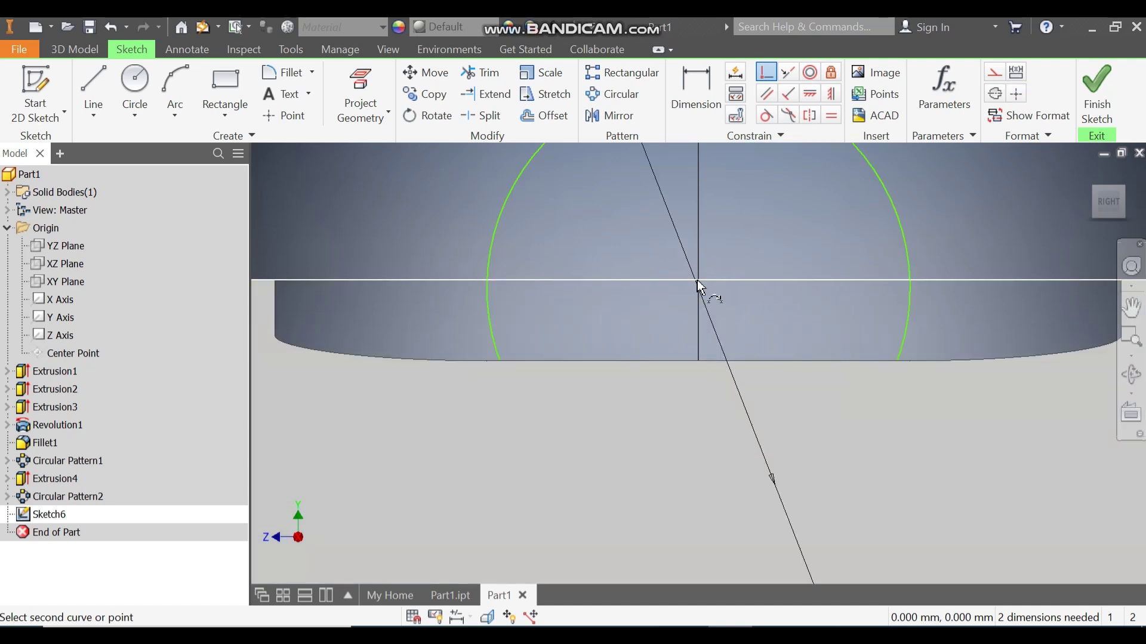
{"action": "left_click", "coordinate": [699, 279]}
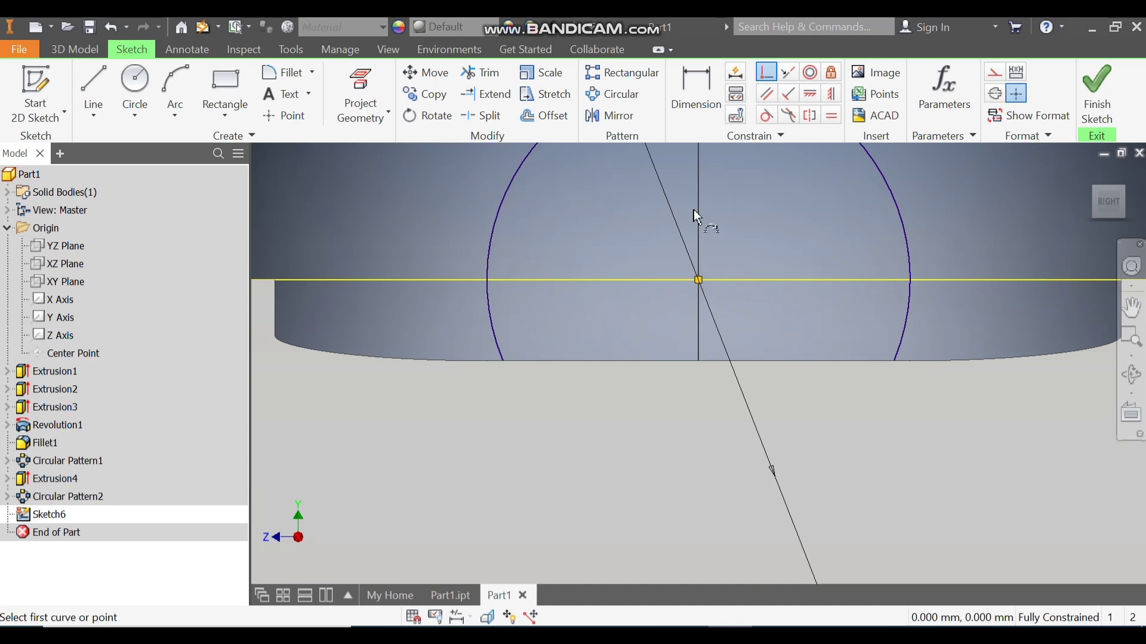
{"action": "scroll", "coordinate": [695, 212], "scroll_direction": "down", "scroll_amount": 5}
{"action": "scroll", "coordinate": [611, 162], "scroll_direction": "down", "scroll_amount": 3}
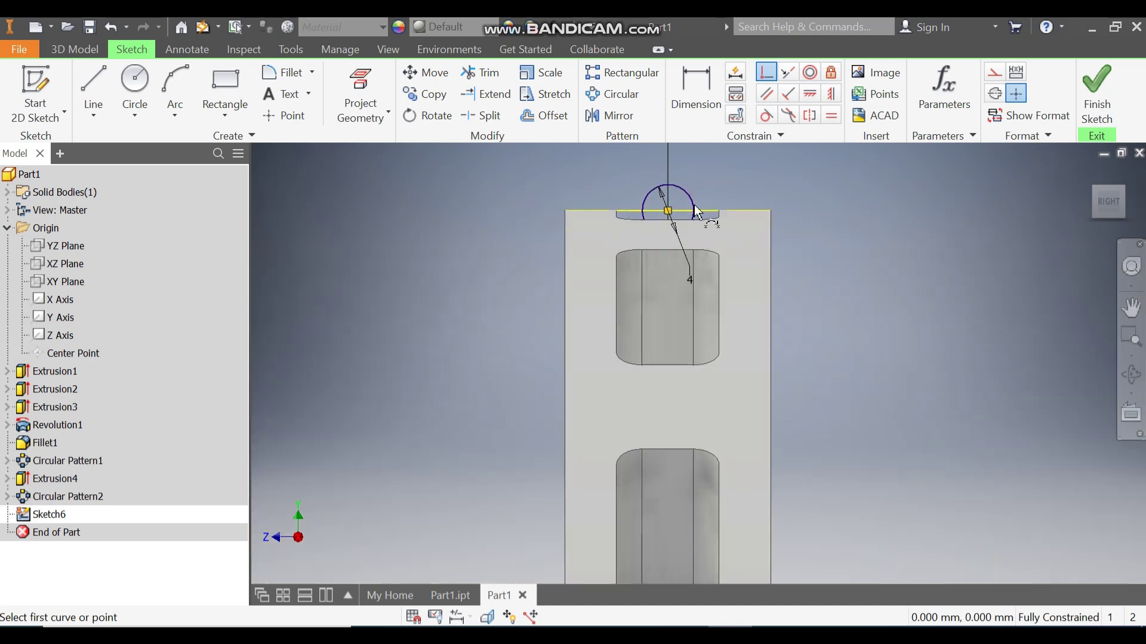
{"action": "left_click", "coordinate": [1097, 95]}
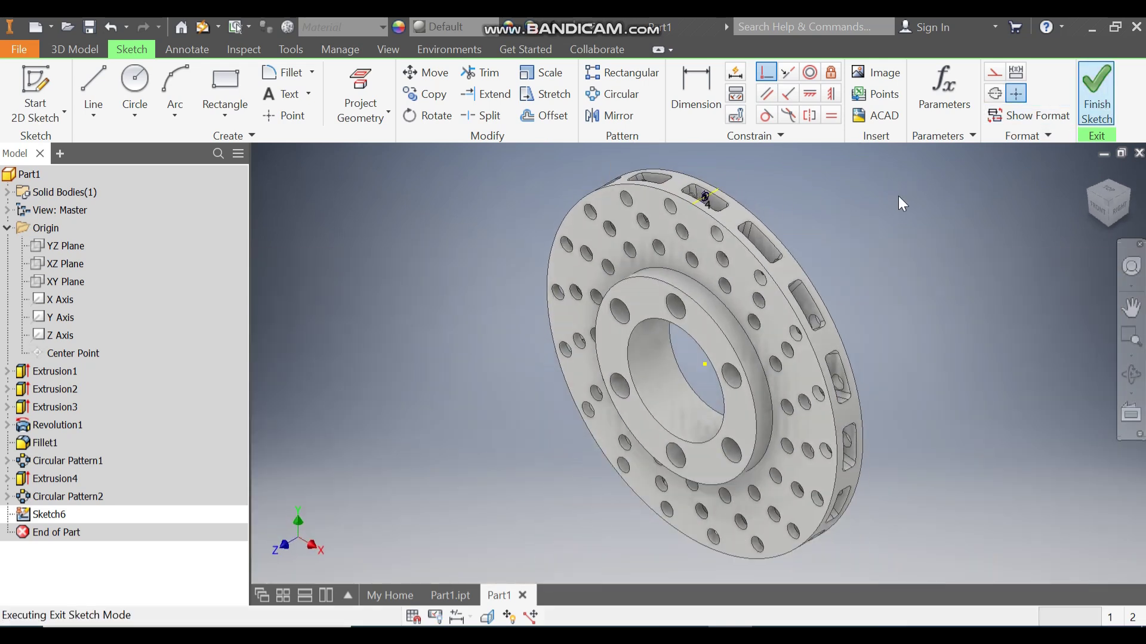
Revolve the 4 mm circle as a full cut about the Z Axis to groove the disc's outer rim
{"action": "left_click", "coordinate": [84, 50]}
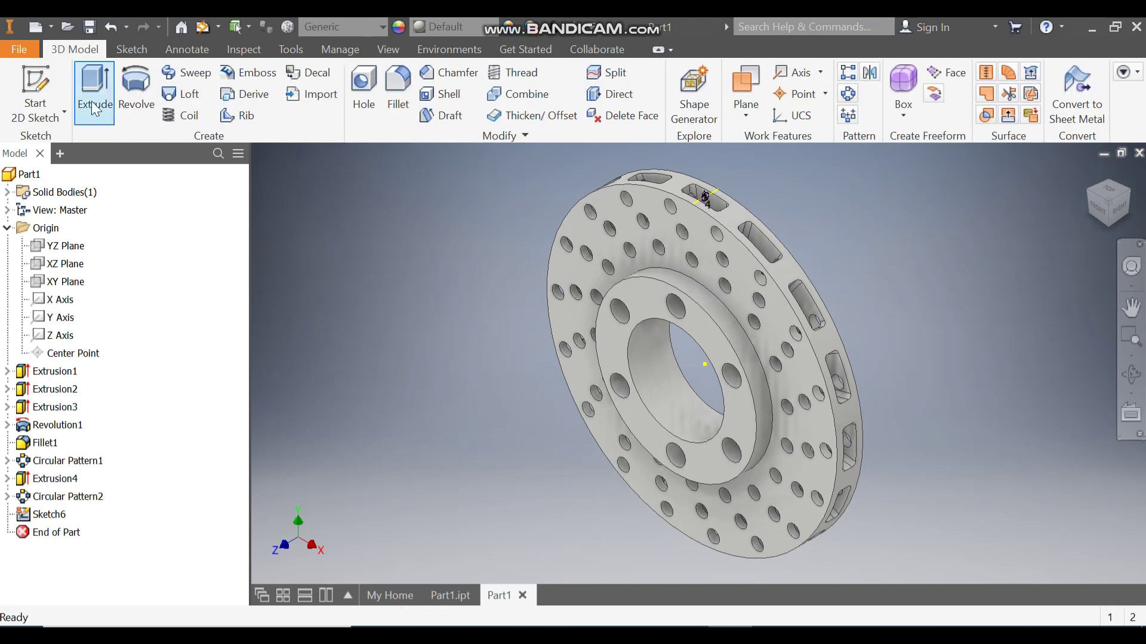
{"action": "left_click", "coordinate": [135, 91]}
{"action": "scroll", "coordinate": [692, 193], "scroll_direction": "up", "scroll_amount": 3}
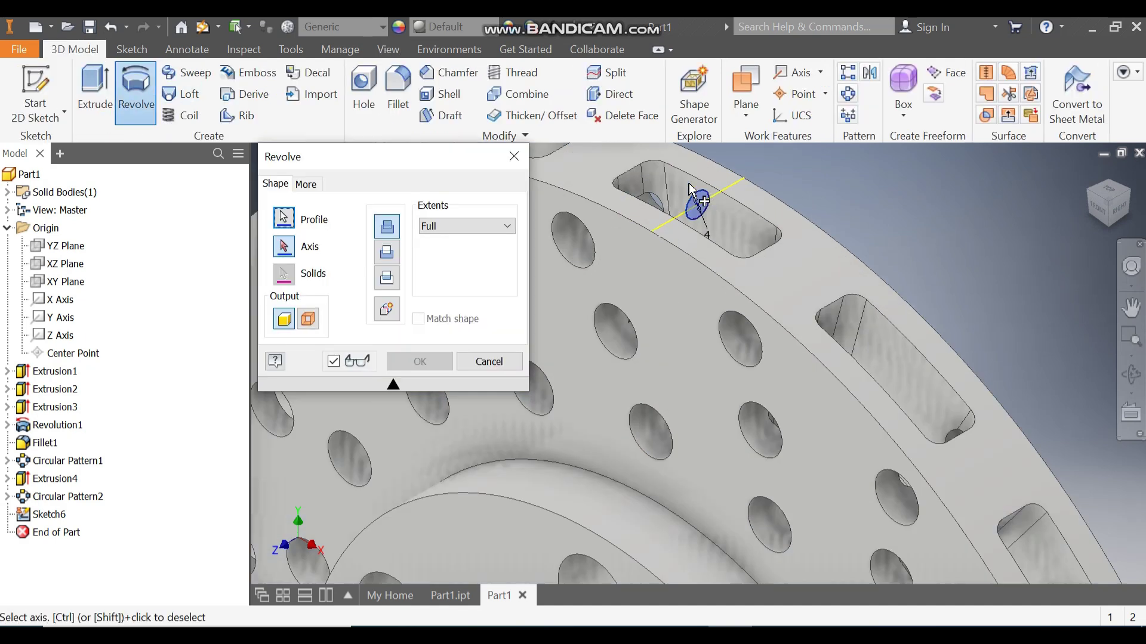
{"action": "scroll", "coordinate": [722, 167], "scroll_direction": "down", "scroll_amount": 4}
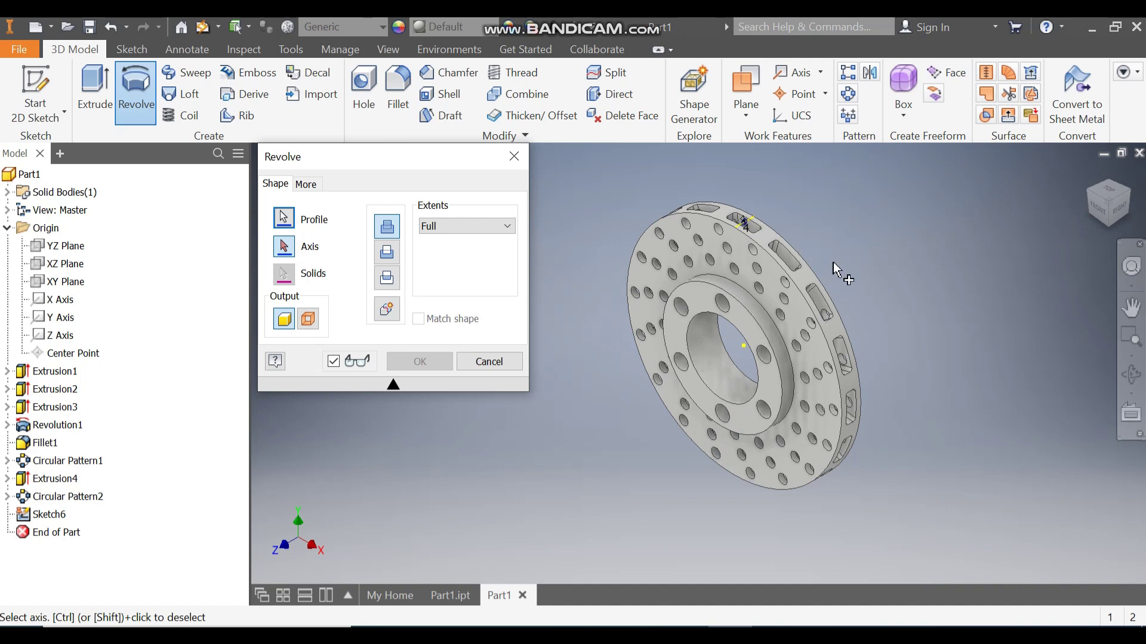
{"action": "left_click", "coordinate": [746, 356]}
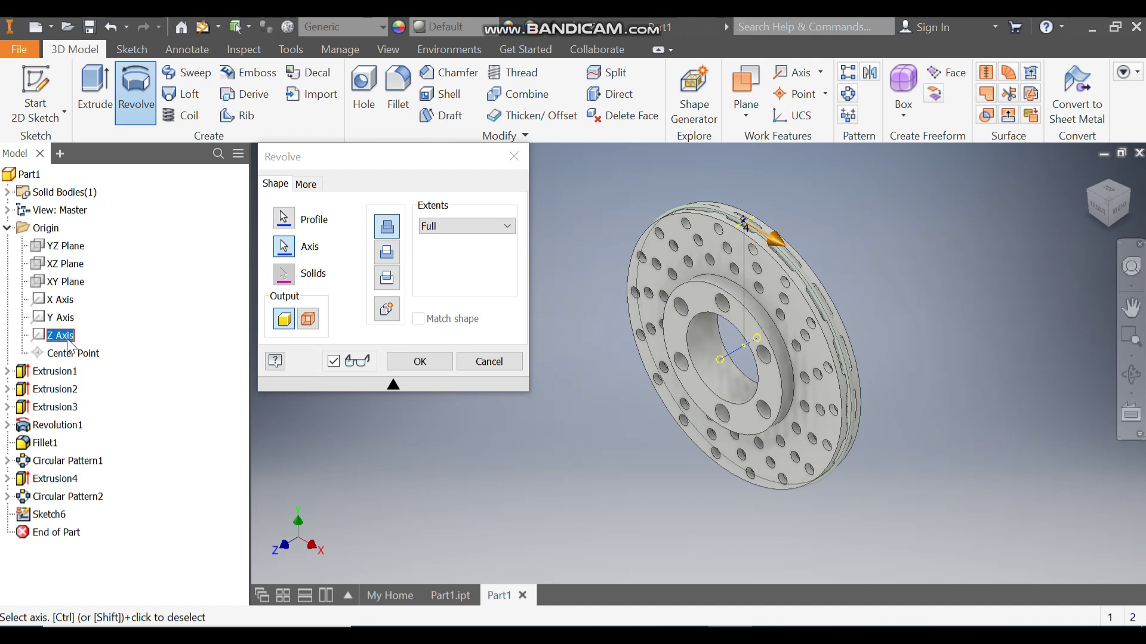
{"action": "left_click", "coordinate": [387, 253]}
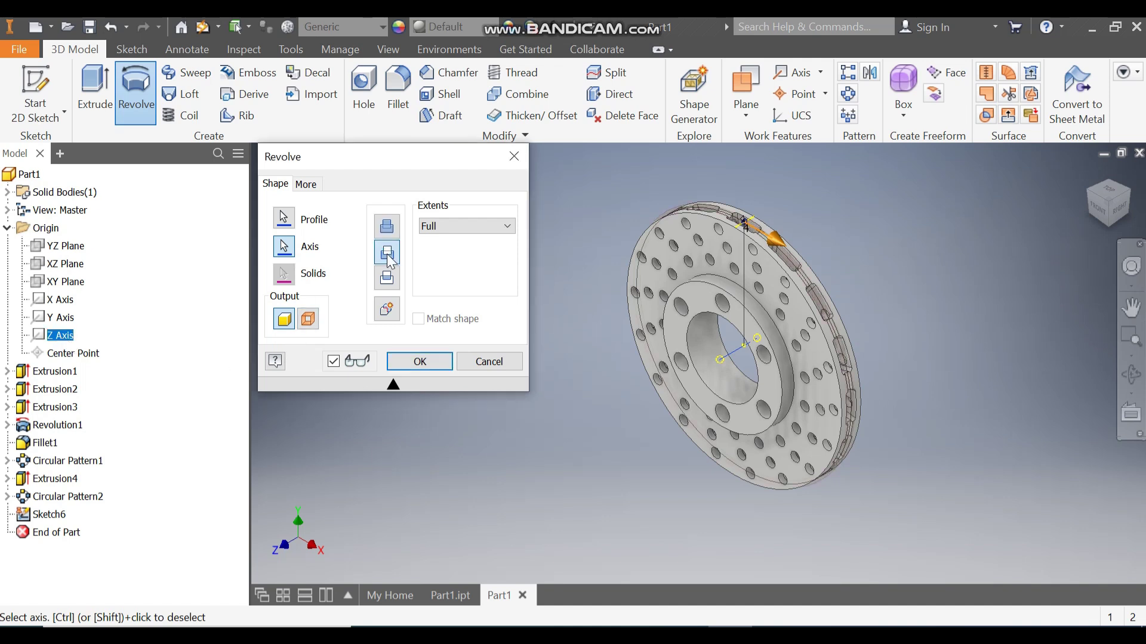
{"action": "scroll", "coordinate": [782, 218], "scroll_direction": "up", "scroll_amount": 4}
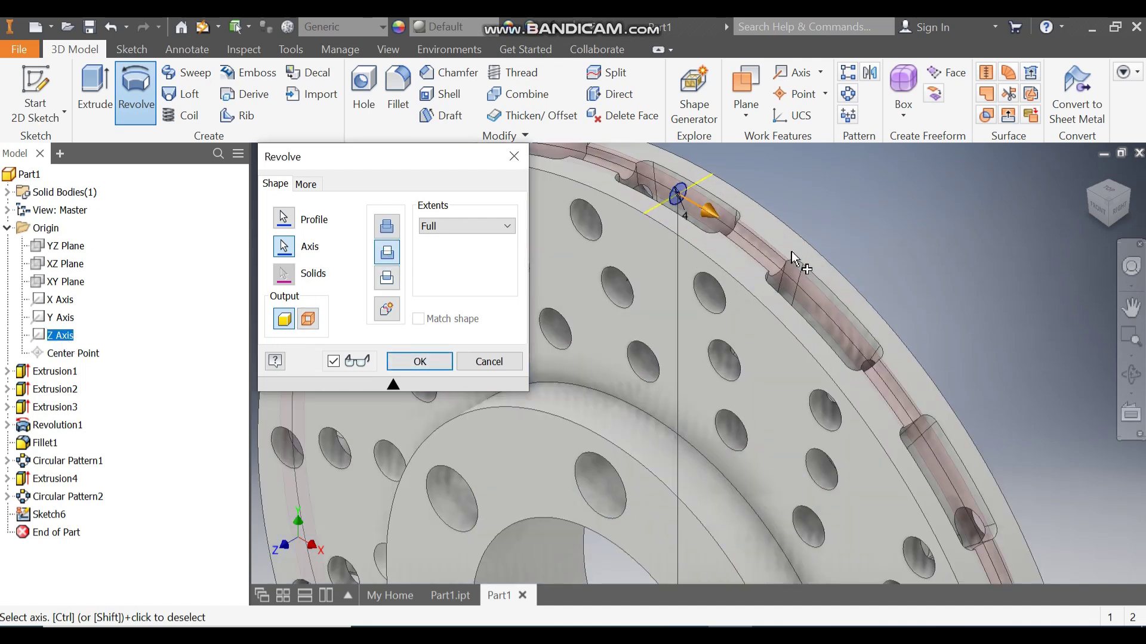
{"action": "left_click", "coordinate": [419, 362]}
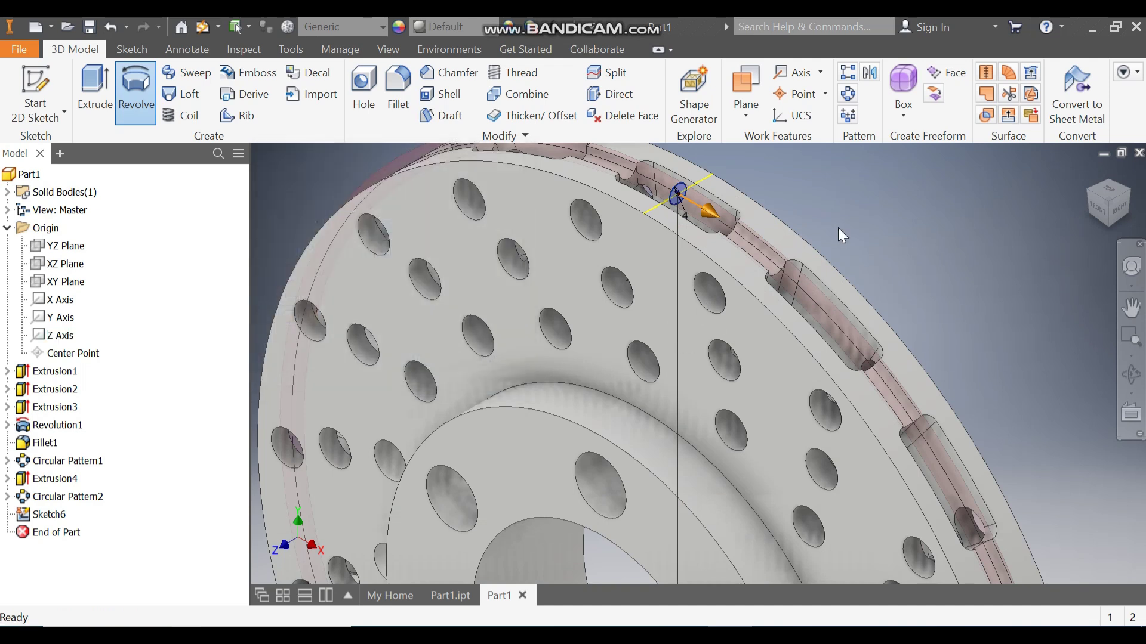
{"action": "scroll", "coordinate": [838, 228], "scroll_direction": "down", "scroll_amount": 5}
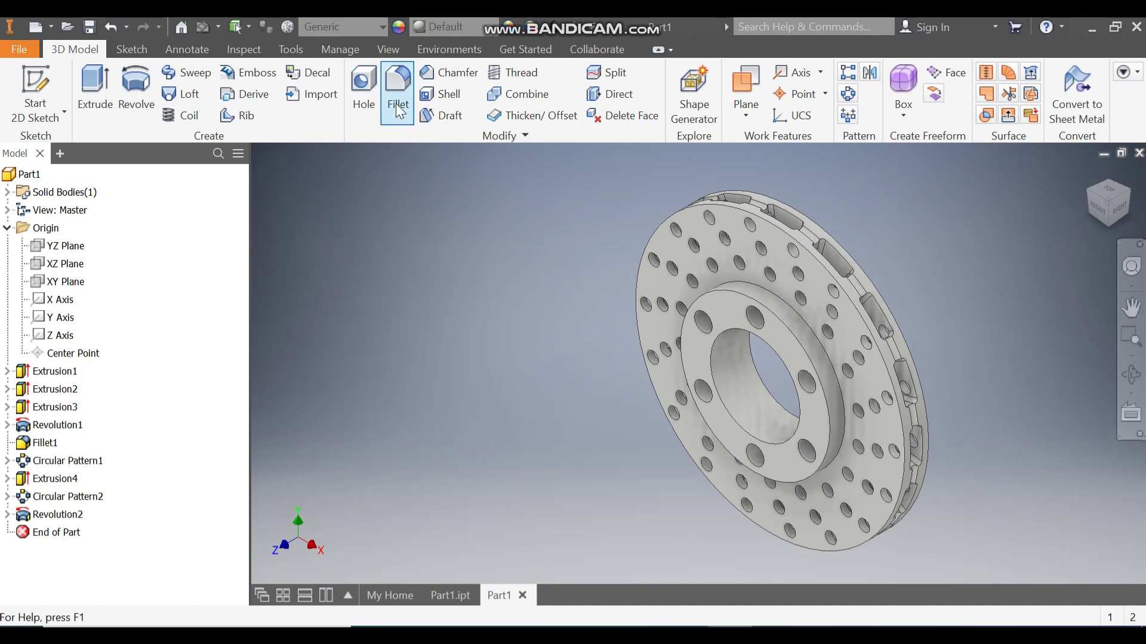
Fillet the edge at the hub's base and both outer rim edges of the disc with a 2 mm radius
{"action": "left_click", "coordinate": [404, 82]}
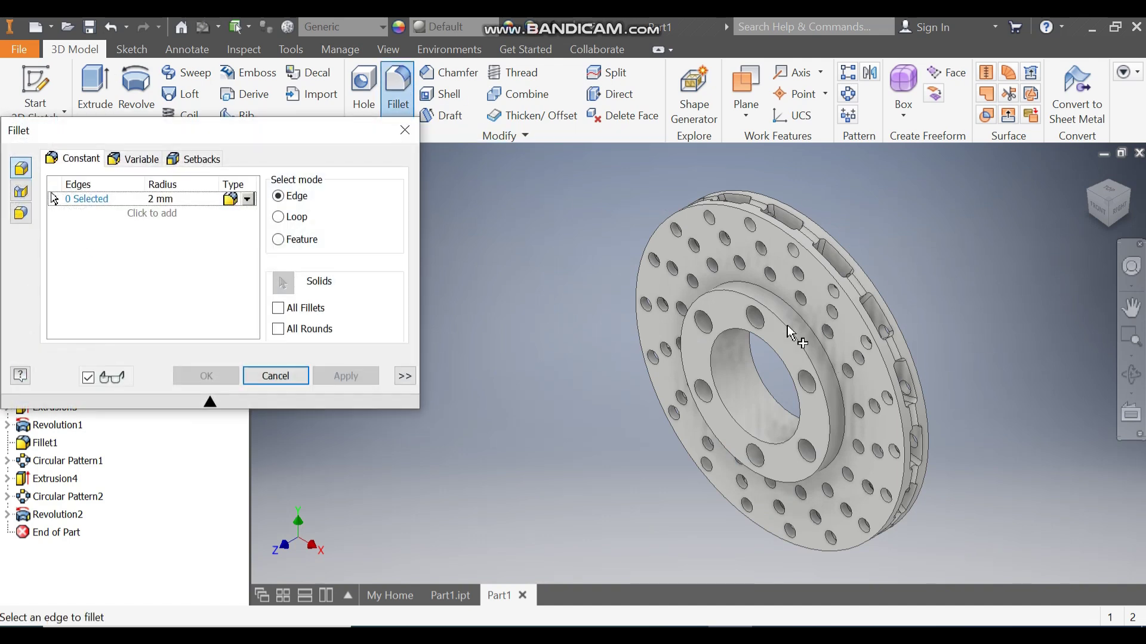
{"action": "scroll", "coordinate": [787, 307], "scroll_direction": "up", "scroll_amount": 3}
{"action": "left_click", "coordinate": [781, 304]}
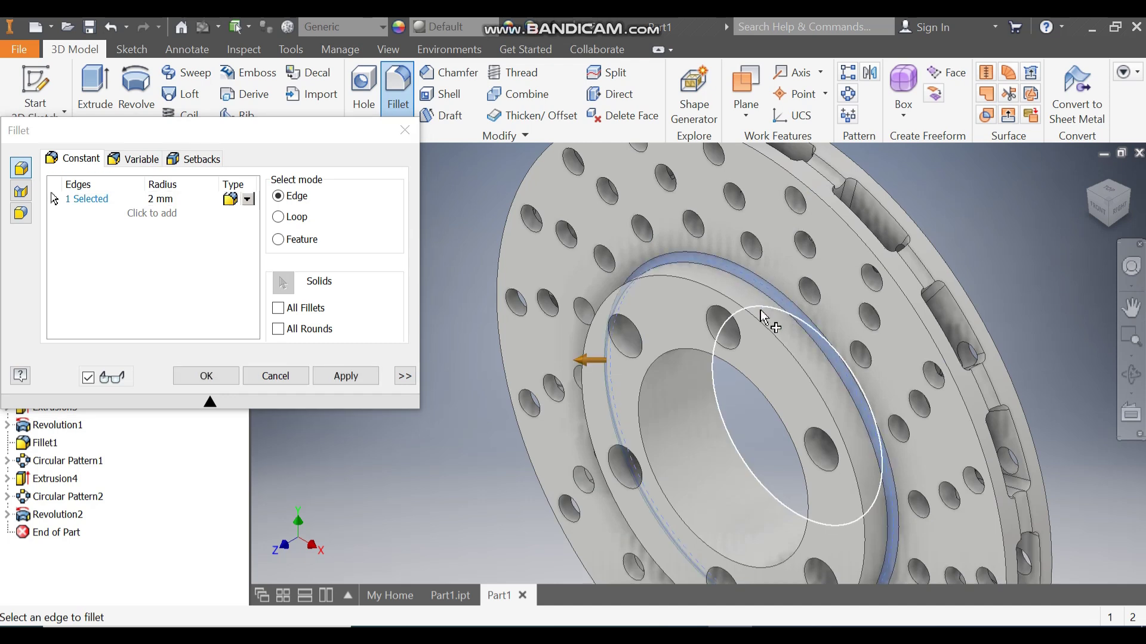
{"action": "scroll", "coordinate": [773, 344], "scroll_direction": "down", "scroll_amount": 3}
{"action": "left_click", "coordinate": [787, 251]}
{"action": "left_click", "coordinate": [791, 229]}
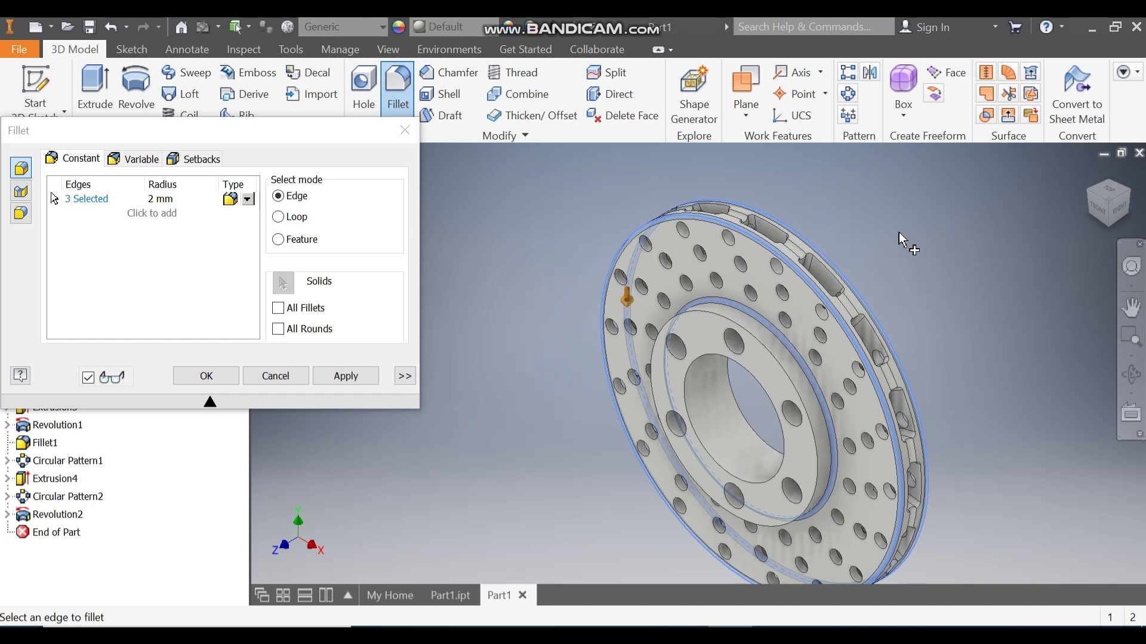
{"action": "left_click", "coordinate": [233, 375]}
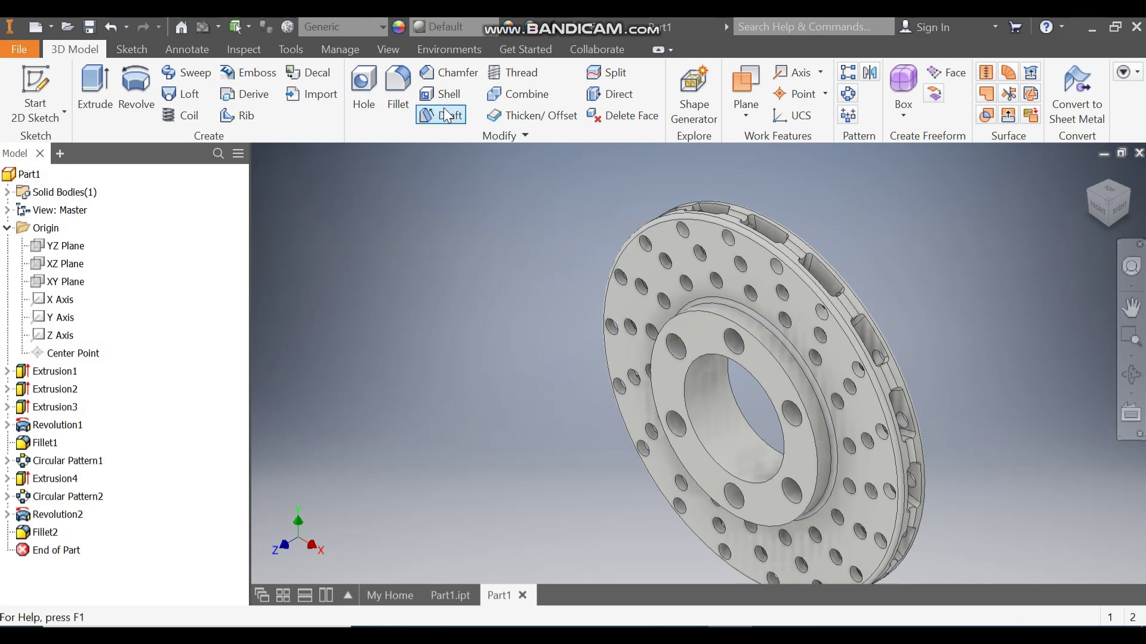
Chamfer both edges of the central bore and the hub's outer front edge by 2 mm
{"action": "left_click", "coordinate": [452, 85]}
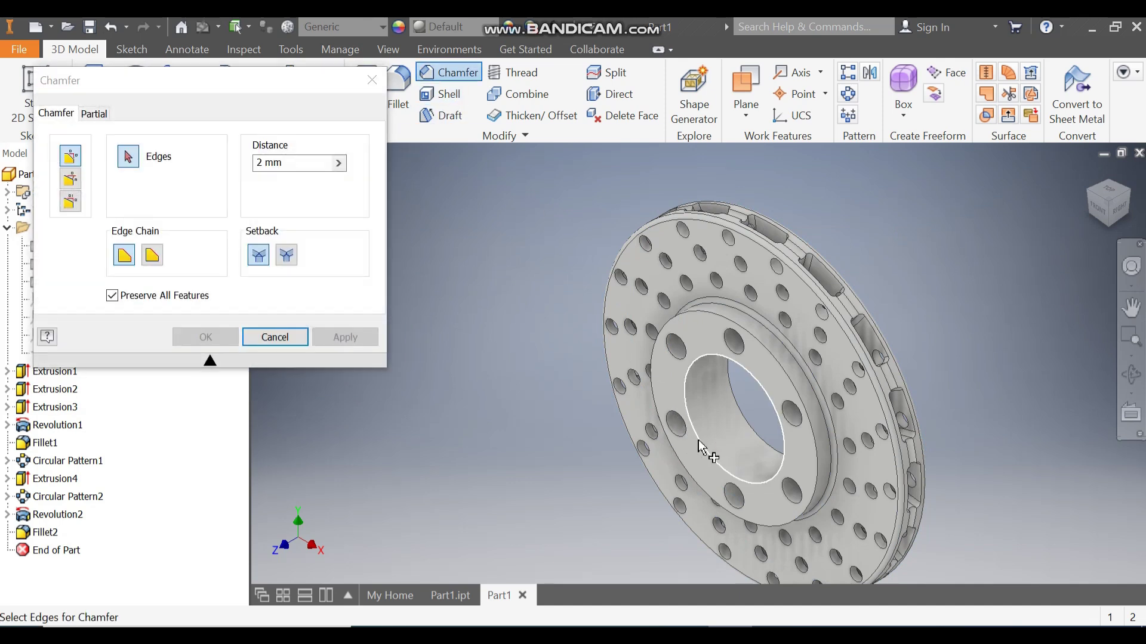
{"action": "left_click", "coordinate": [723, 435]}
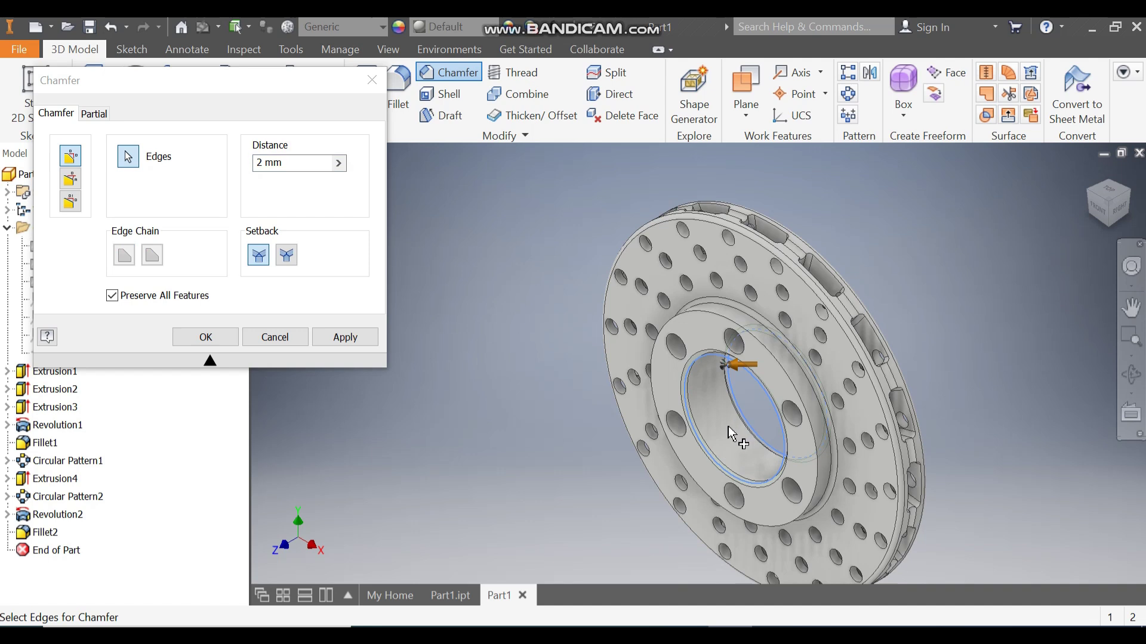
{"action": "left_click", "coordinate": [739, 325]}
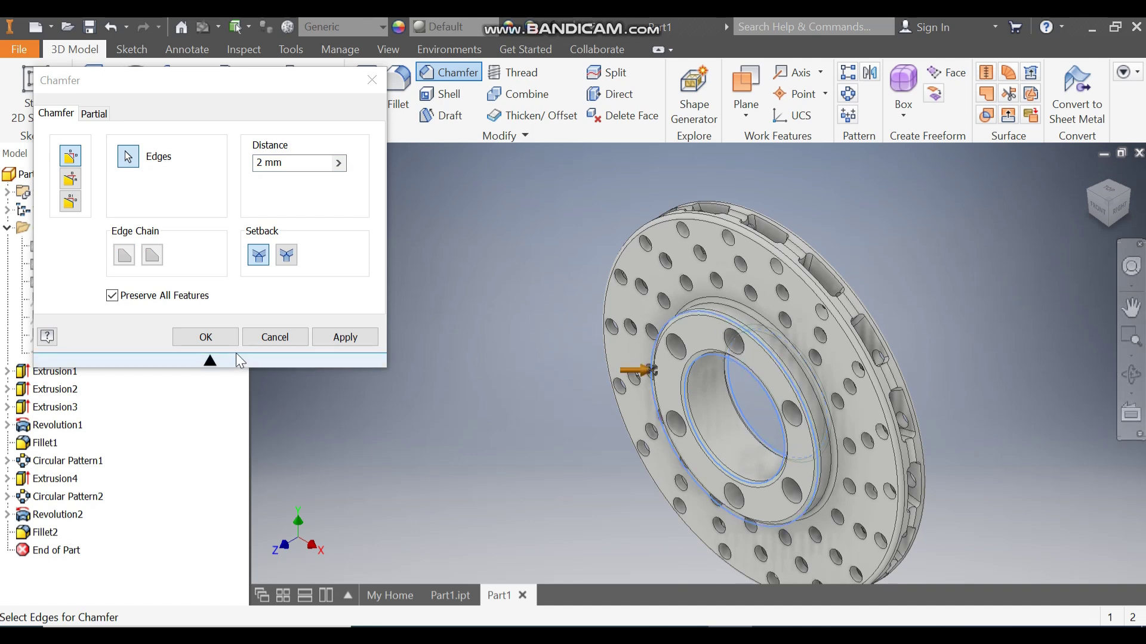
{"action": "left_click", "coordinate": [206, 337]}
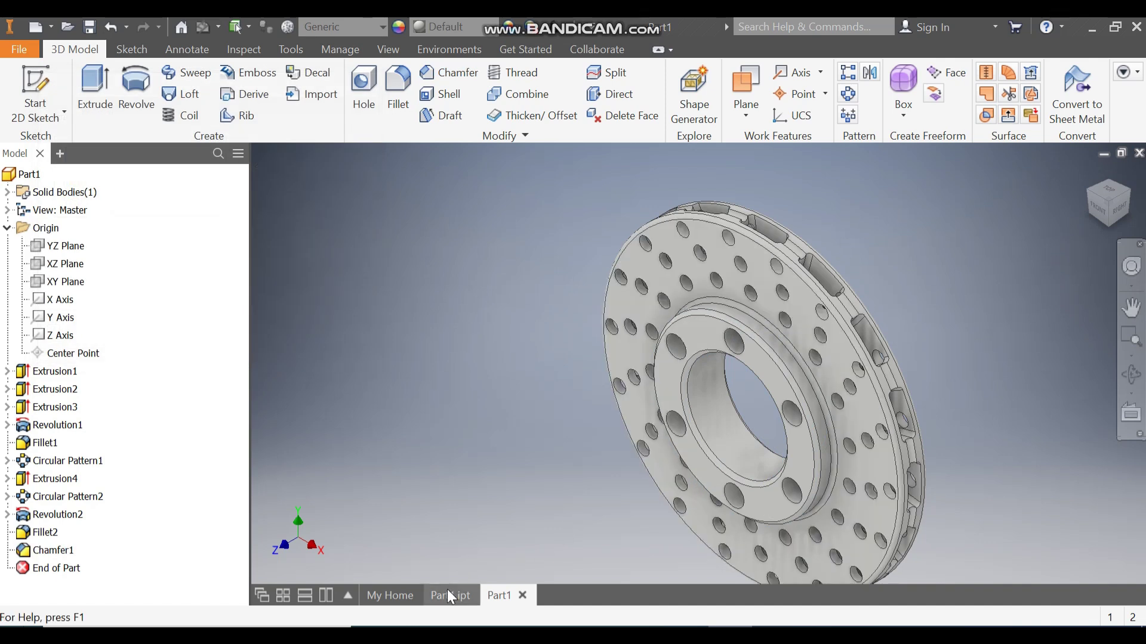
Switch to the finished Part1.ipt model and compare its overall shape and surface finish
{"action": "left_click", "coordinate": [447, 592]}
{"action": "scroll", "coordinate": [764, 259], "scroll_direction": "down", "scroll_amount": 4}
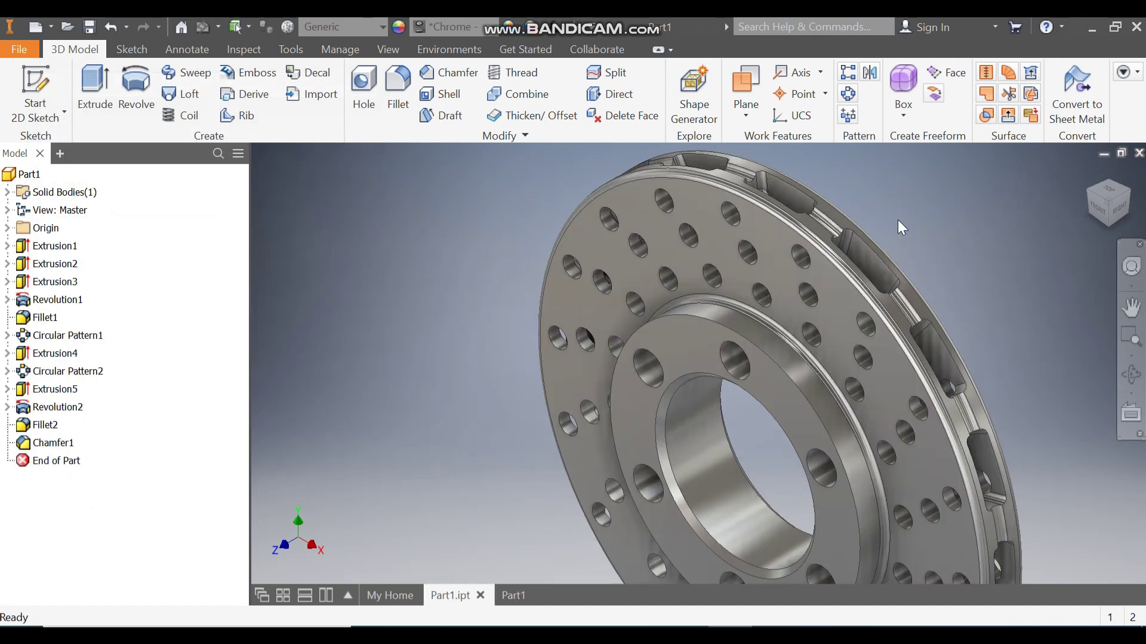
{"action": "scroll", "coordinate": [772, 266], "scroll_direction": "up", "scroll_amount": 3}
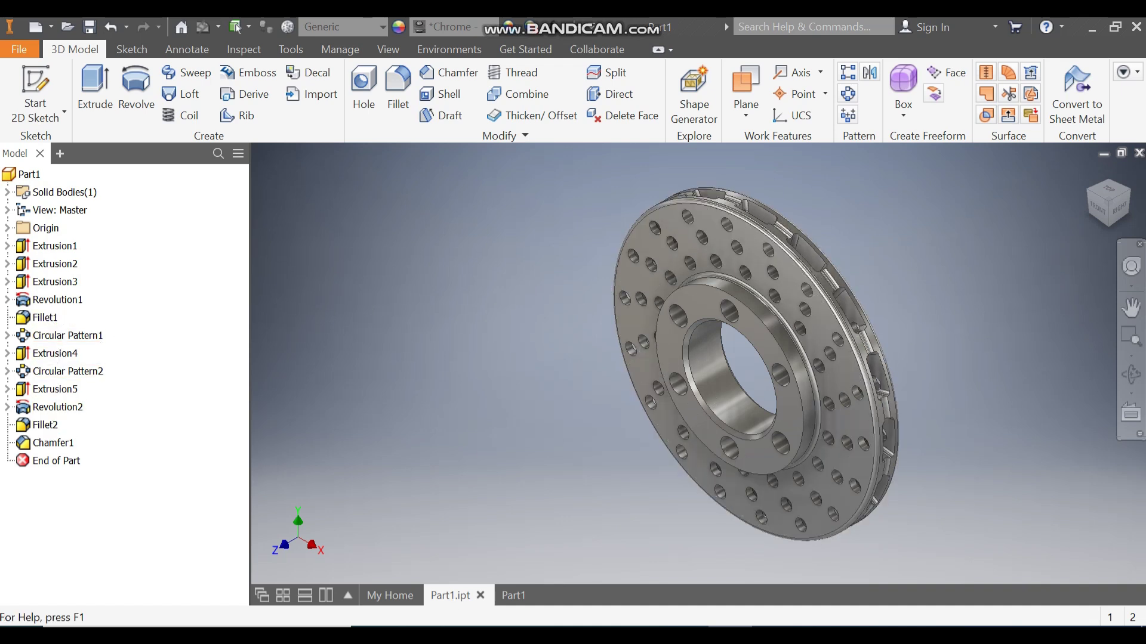
Switch back to the new Part1 and apply the Chrome - Polished appearance to the brake disc
{"action": "left_click", "coordinate": [513, 596]}
{"action": "scroll", "coordinate": [603, 146], "scroll_direction": "up", "scroll_amount": 2}
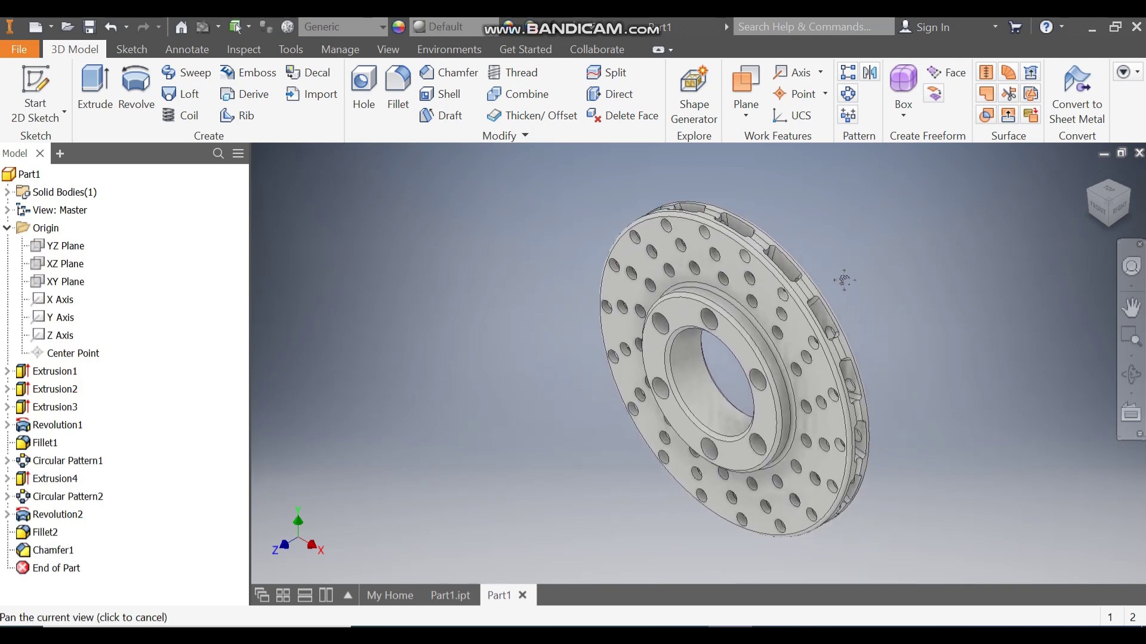
{"action": "left_click", "coordinate": [446, 27]}
{"action": "scroll", "coordinate": [512, 286], "scroll_direction": "up", "scroll_amount": 7}
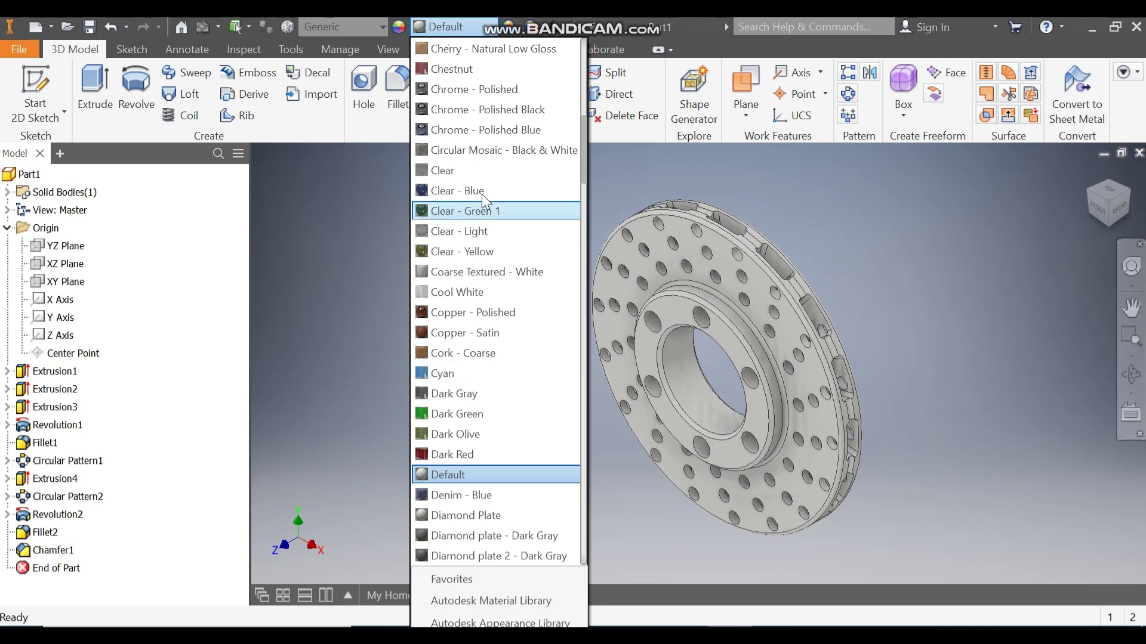
{"action": "left_click", "coordinate": [481, 89]}
{"action": "scroll", "coordinate": [719, 385], "scroll_direction": "up", "scroll_amount": 3}
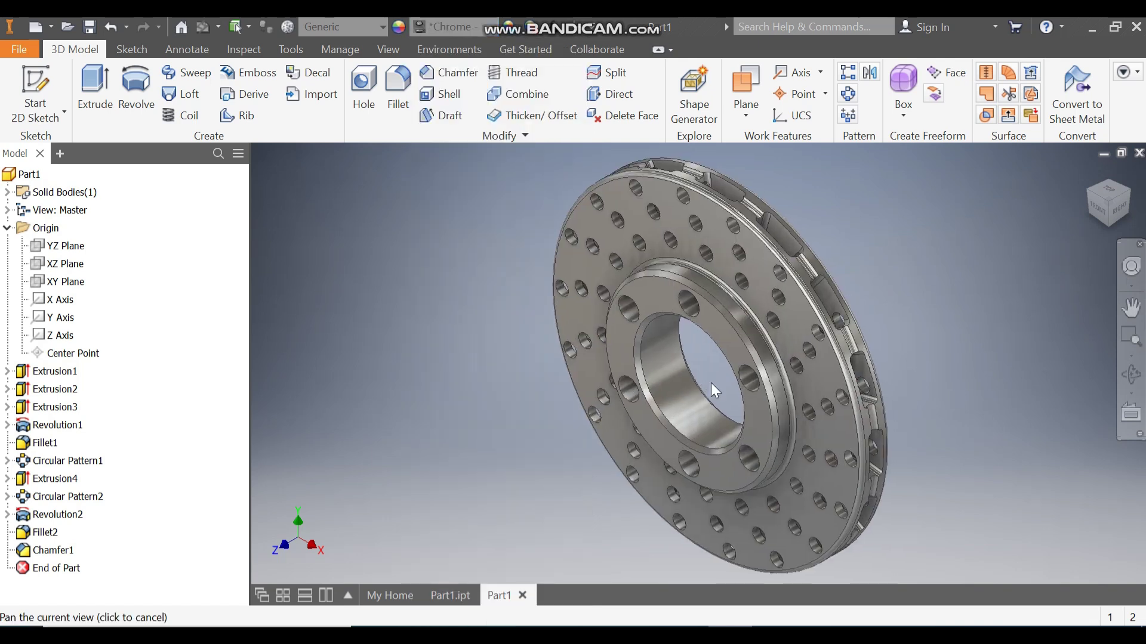